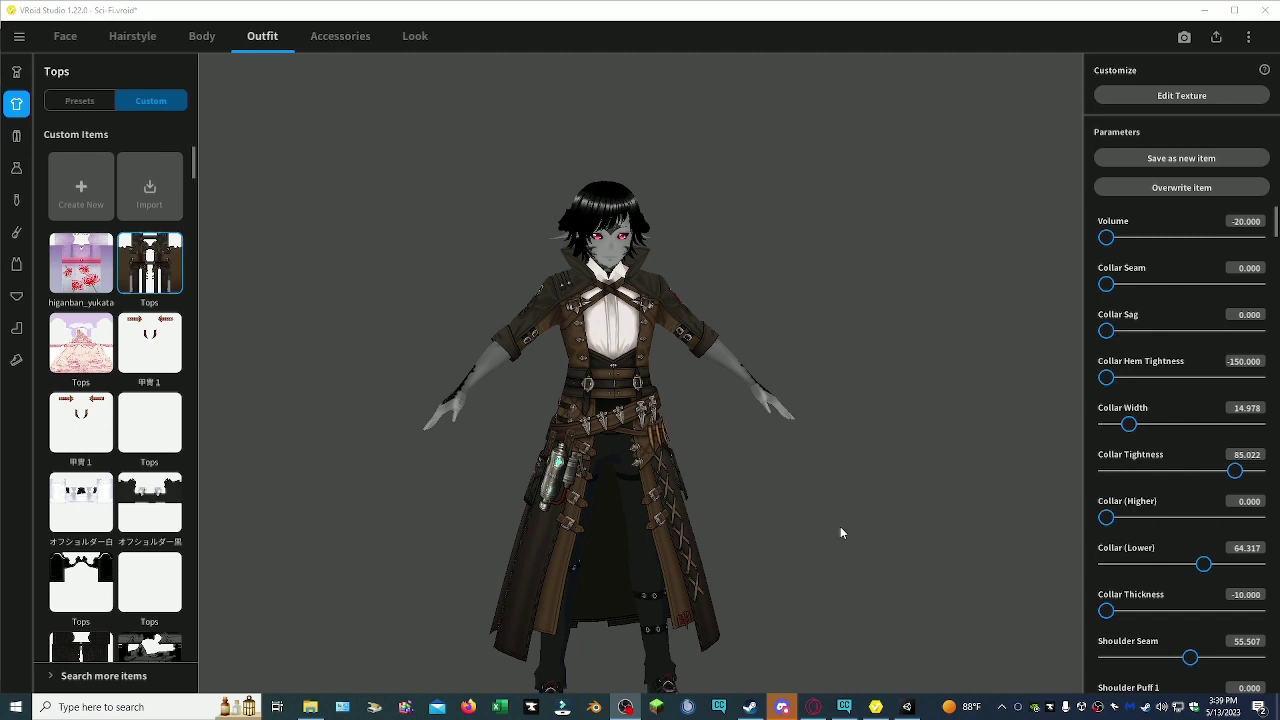
- Examine the avatar from several angles and its outline and rim light look settings
{"action": "right_click_drag", "start_coordinate": [840, 526], "coordinate": [810, 483]}
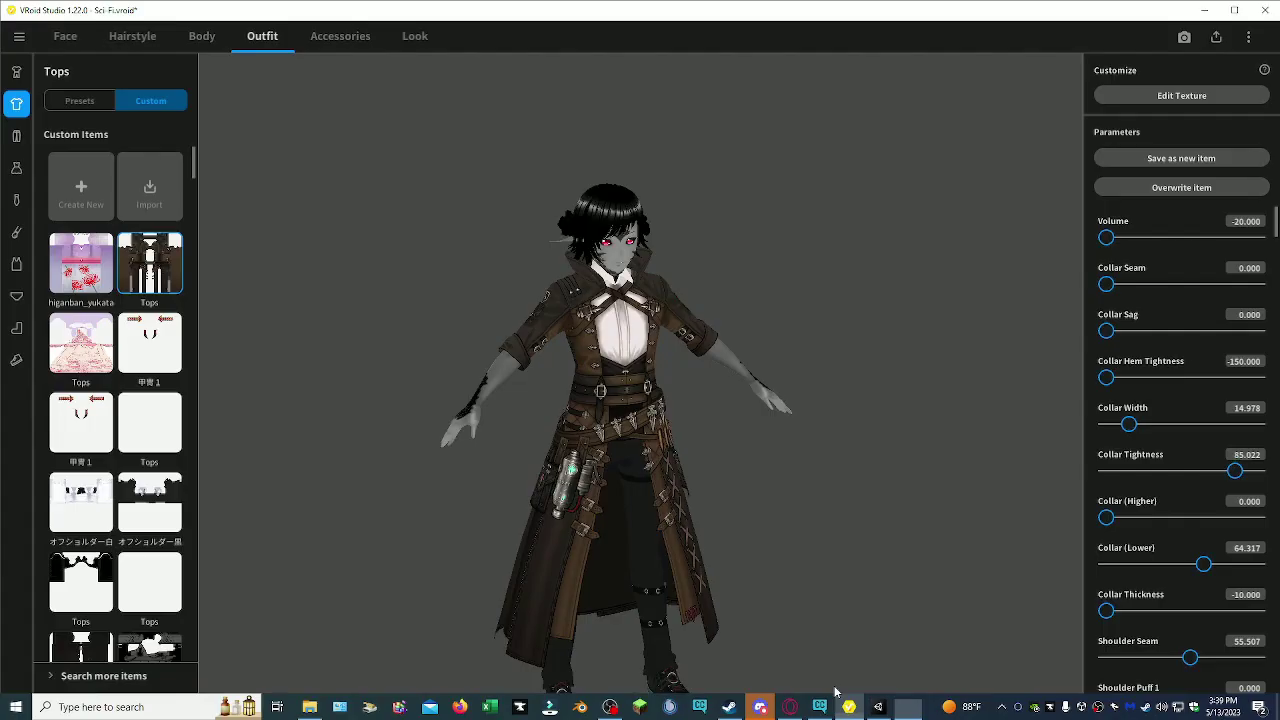
{"action": "left_click_drag", "start_coordinate": [808, 462], "coordinate": [745, 428]}
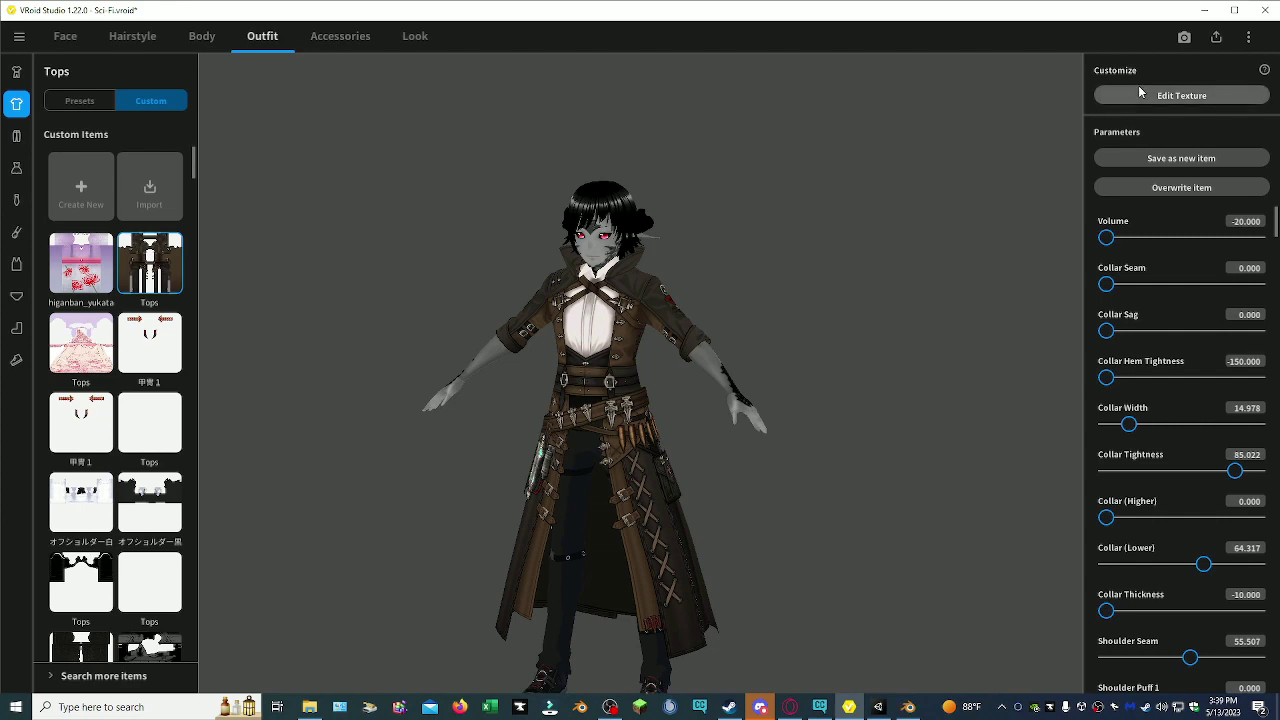
{"action": "left_click_drag", "start_coordinate": [689, 395], "coordinate": [500, 401]}
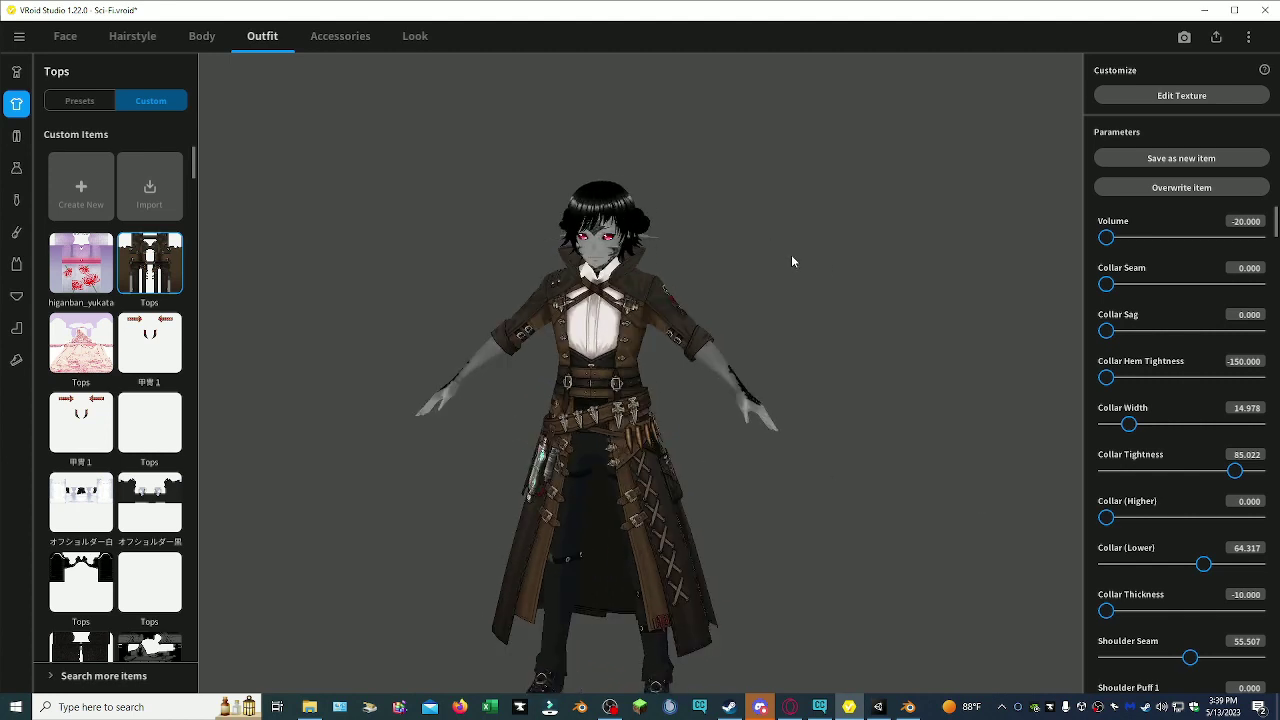
{"action": "left_click", "coordinate": [413, 37]}
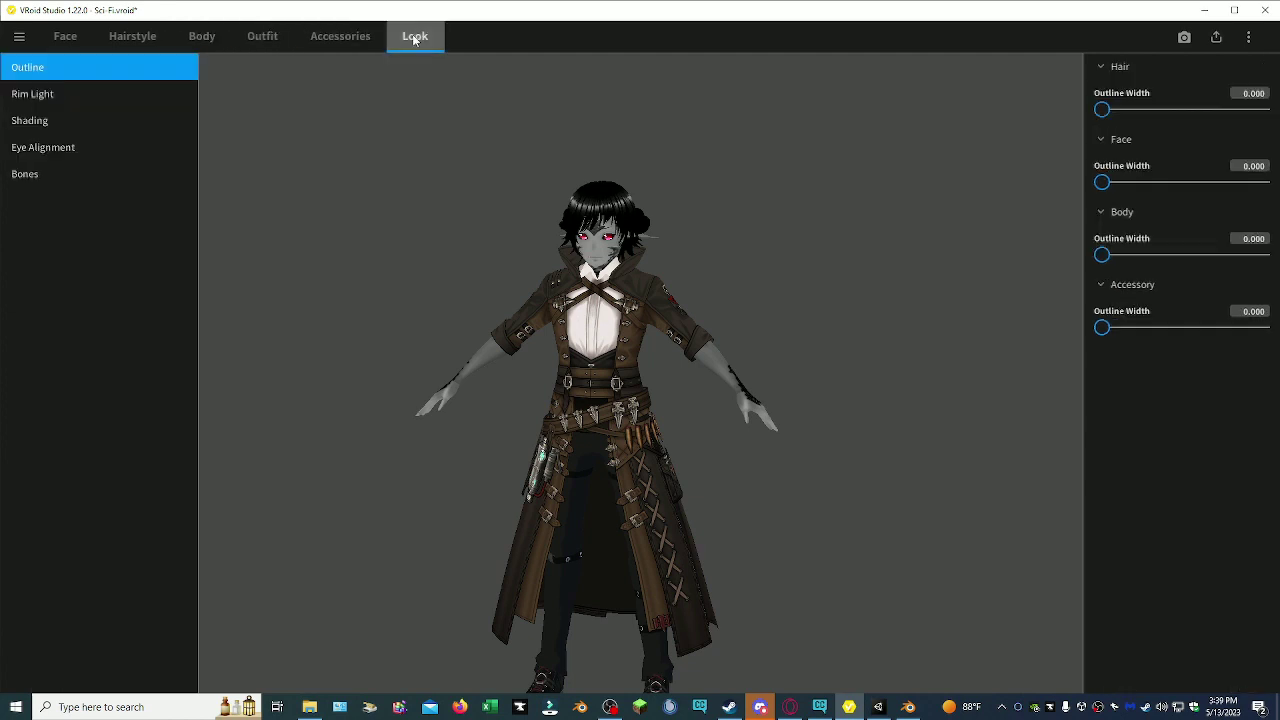
{"action": "left_click", "coordinate": [43, 93]}
{"action": "left_click", "coordinate": [59, 68]}
{"action": "left_click", "coordinate": [58, 98]}
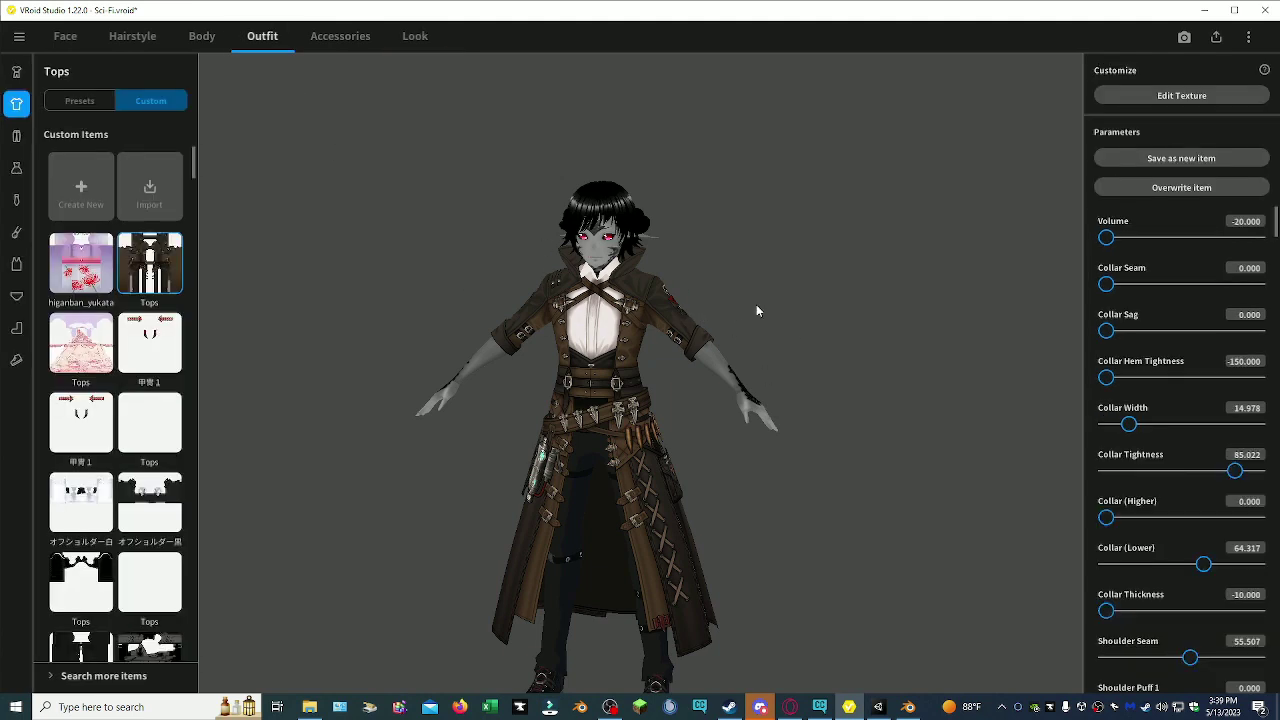
{"action": "left_click", "coordinate": [380, 37]}
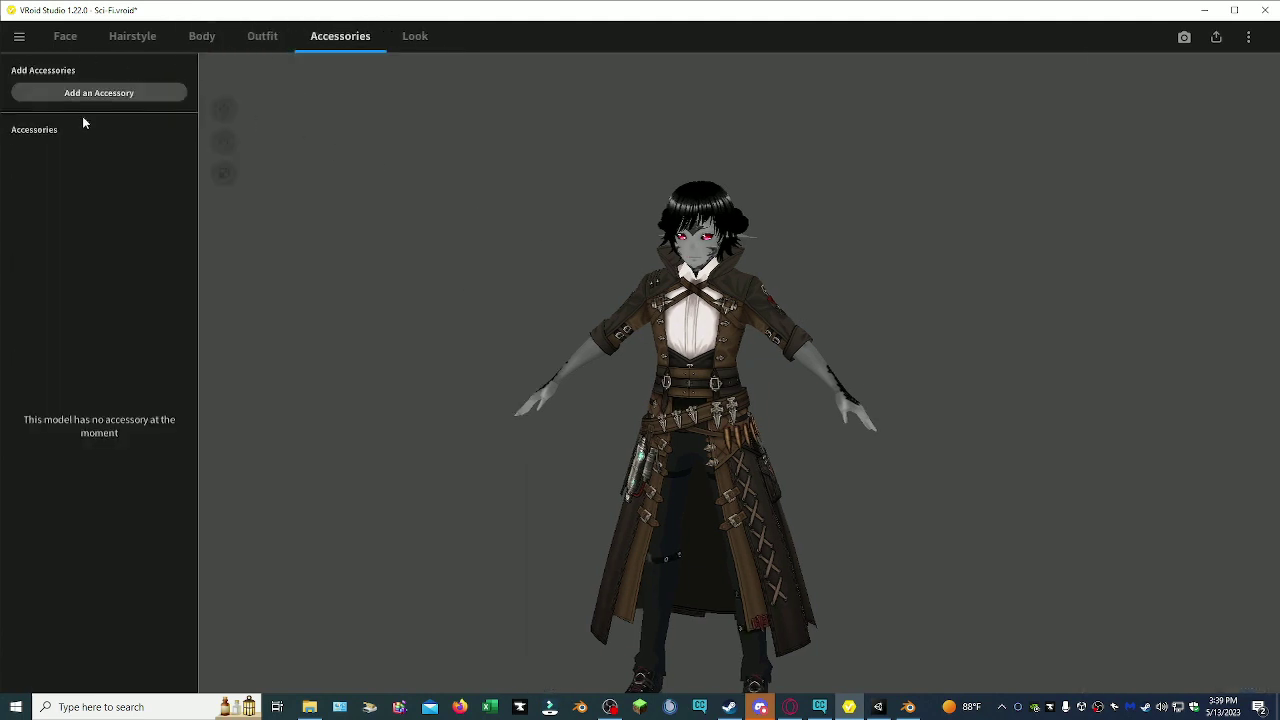
{"action": "left_click", "coordinate": [392, 37]}
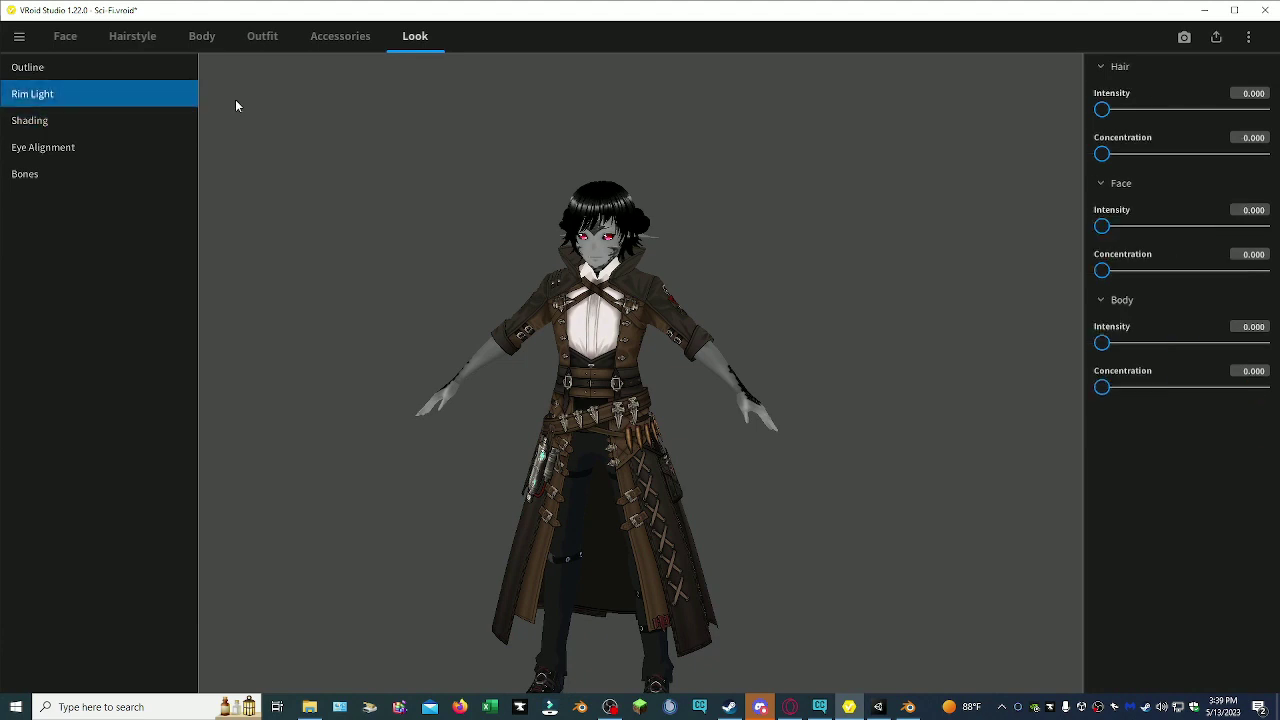
- Try out the hair's rim light intensity and concentration, return both to 0, and go back to the outfit editor
{"action": "mouse_move", "coordinate": [1102, 153]}
{"action": "left_mouse_down"}
{"action": "mouse_move", "coordinate": [1183, 153]}
{"action": "mouse_move", "coordinate": [1102, 153]}
{"action": "left_mouse_up"}
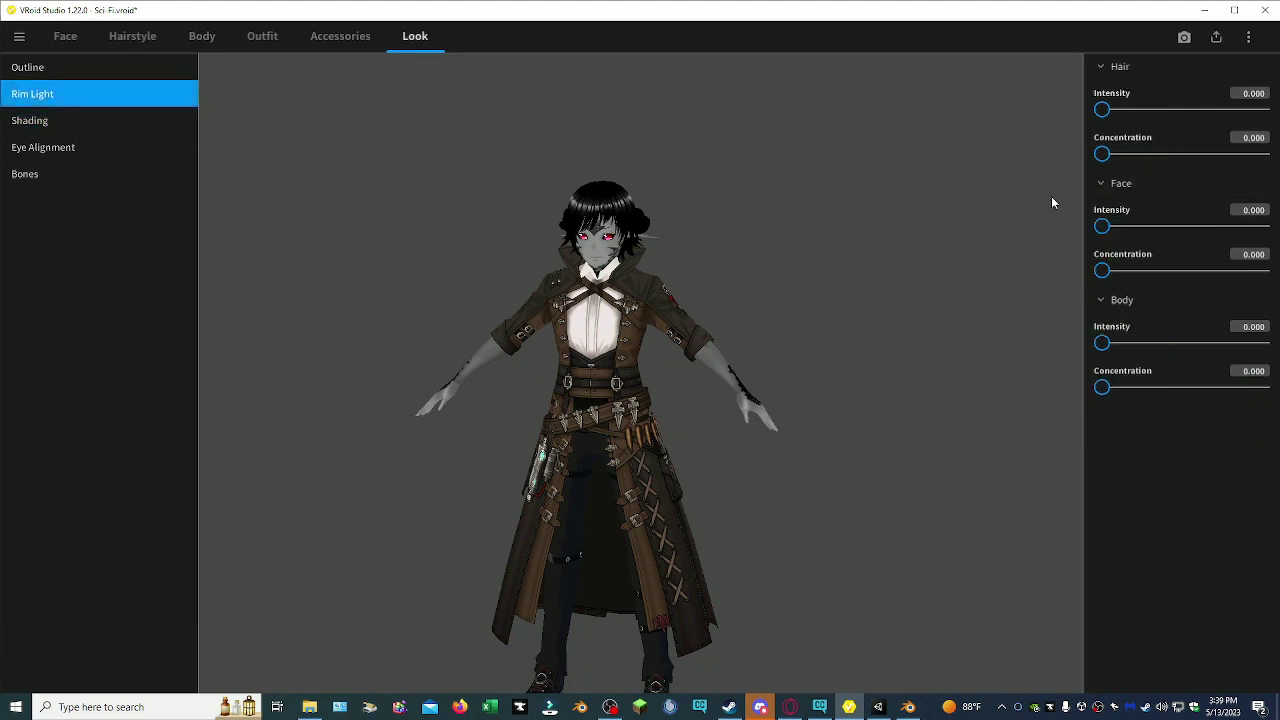
{"action": "mouse_move", "coordinate": [1102, 226]}
{"action": "left_mouse_down"}
{"action": "mouse_move", "coordinate": [1240, 226]}
{"action": "mouse_move", "coordinate": [1102, 226]}
{"action": "left_mouse_up"}
{"action": "mouse_move", "coordinate": [1102, 110]}
{"action": "left_mouse_down"}
{"action": "mouse_move", "coordinate": [1235, 111]}
{"action": "mouse_move", "coordinate": [1123, 110]}
{"action": "left_mouse_up"}
{"action": "key", "text": "ctrl+z"}
{"action": "left_click_drag", "start_coordinate": [1102, 153], "coordinate": [1206, 175]}
{"action": "left_click_drag", "start_coordinate": [1119, 112], "coordinate": [977, 124]}
{"action": "left_click_drag", "start_coordinate": [1199, 162], "coordinate": [970, 179]}
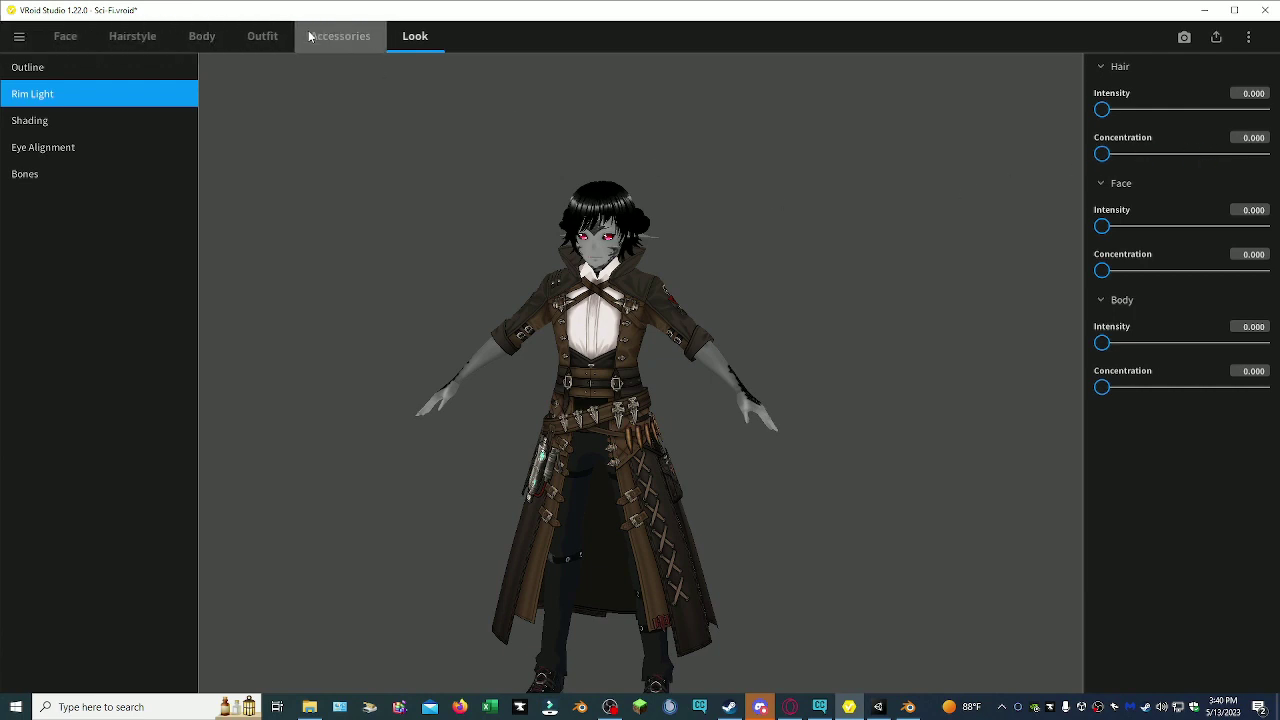
{"action": "left_click", "coordinate": [262, 36]}
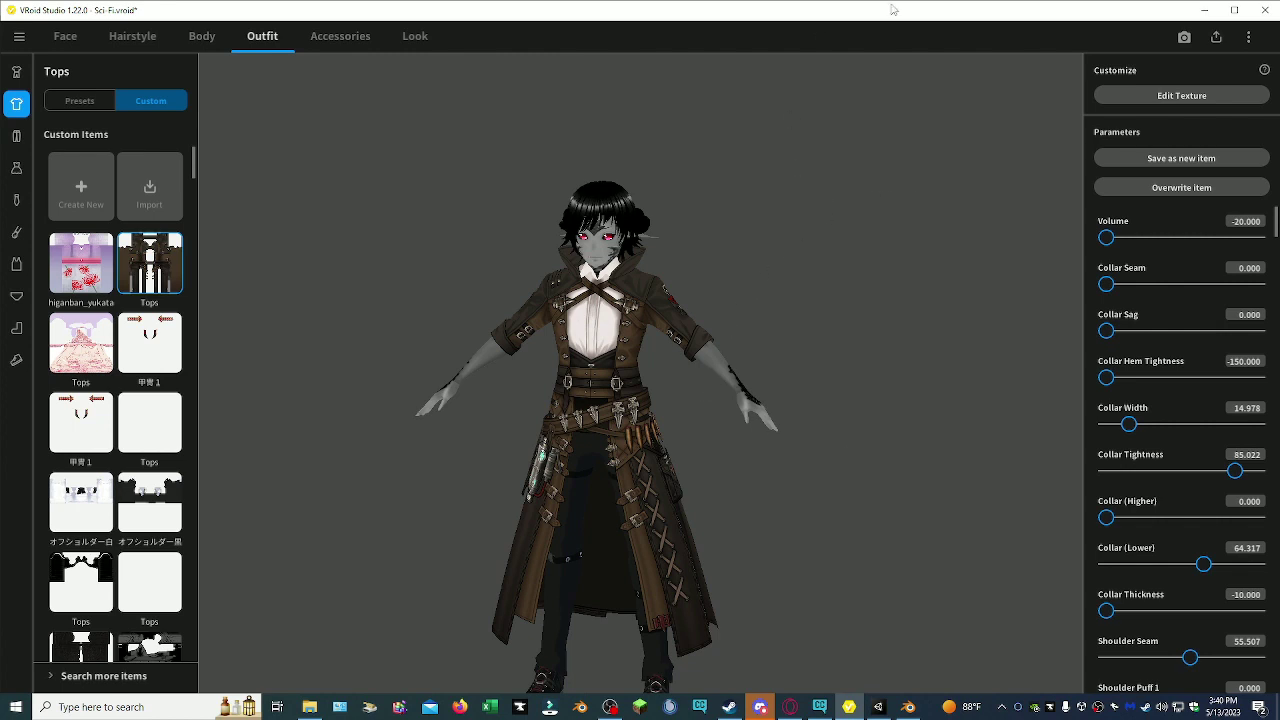
- Examine the material reduction options for VRM export and look over the existing model files in the Downloads folder
{"action": "left_click", "coordinate": [1216, 38]}
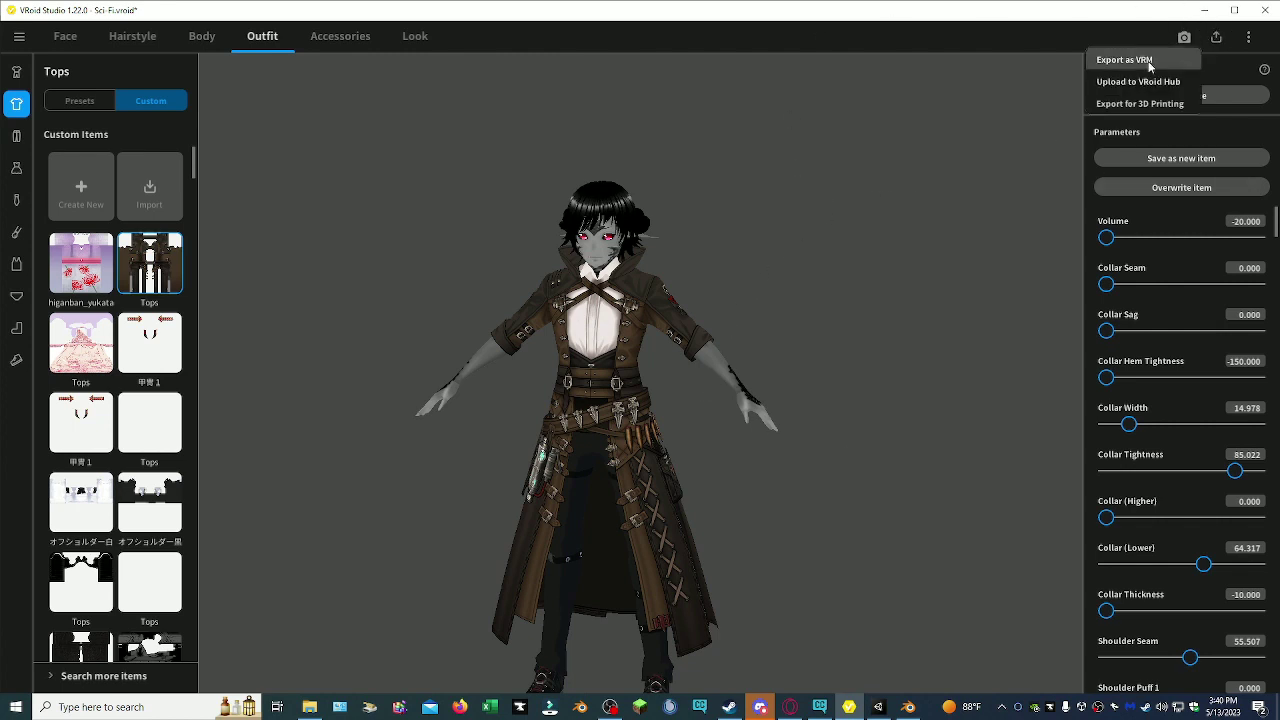
{"action": "left_click", "coordinate": [783, 388]}
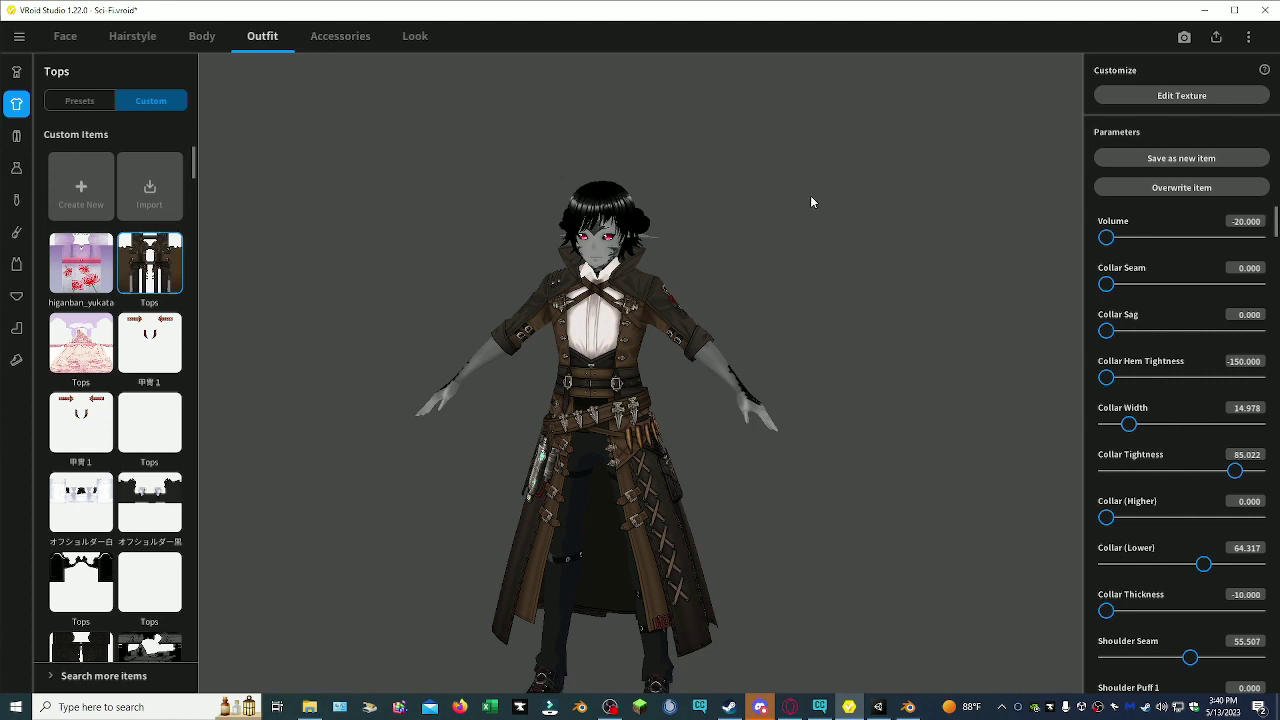
{"action": "left_click", "coordinate": [1216, 37]}
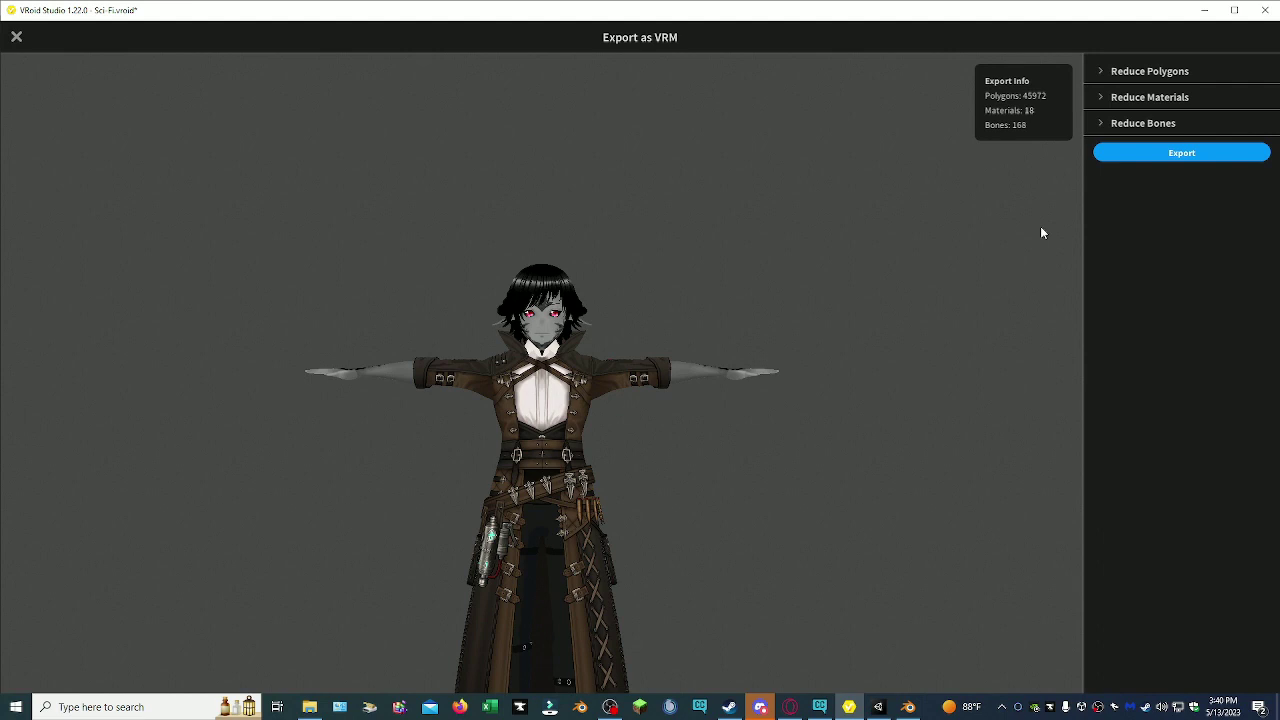
{"action": "left_click", "coordinate": [1123, 97]}
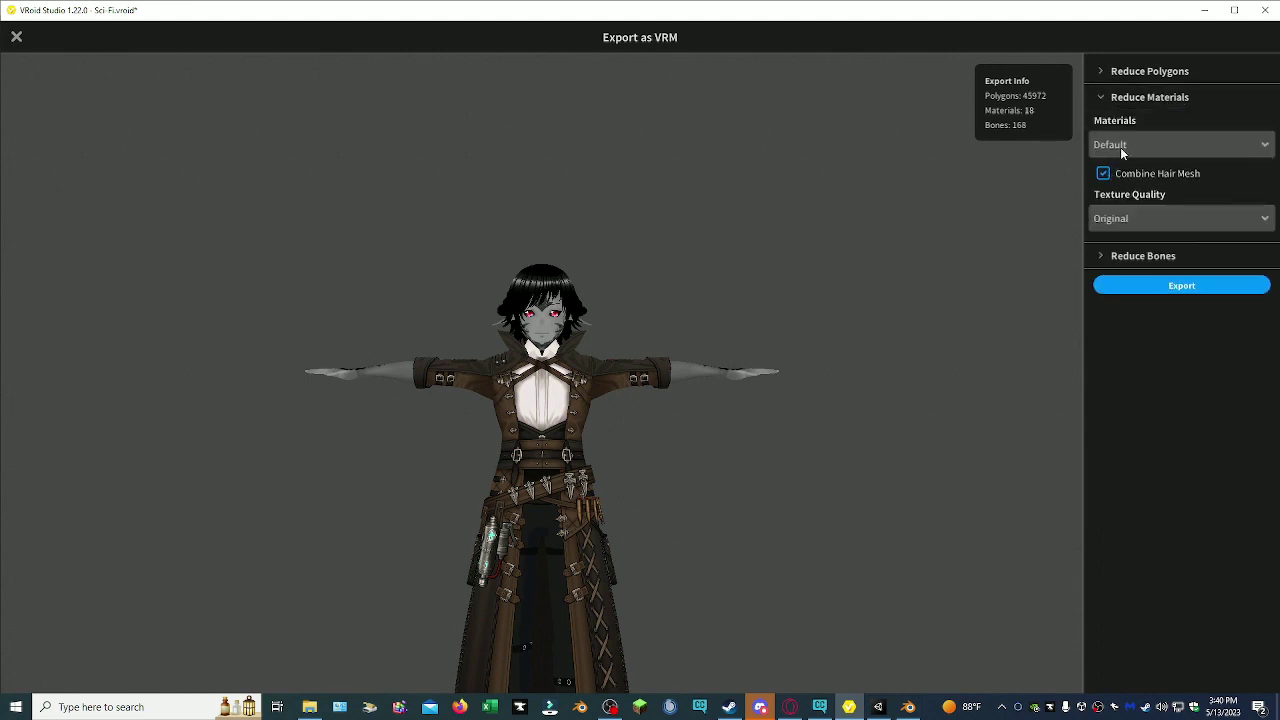
{"action": "left_click", "coordinate": [1120, 147]}
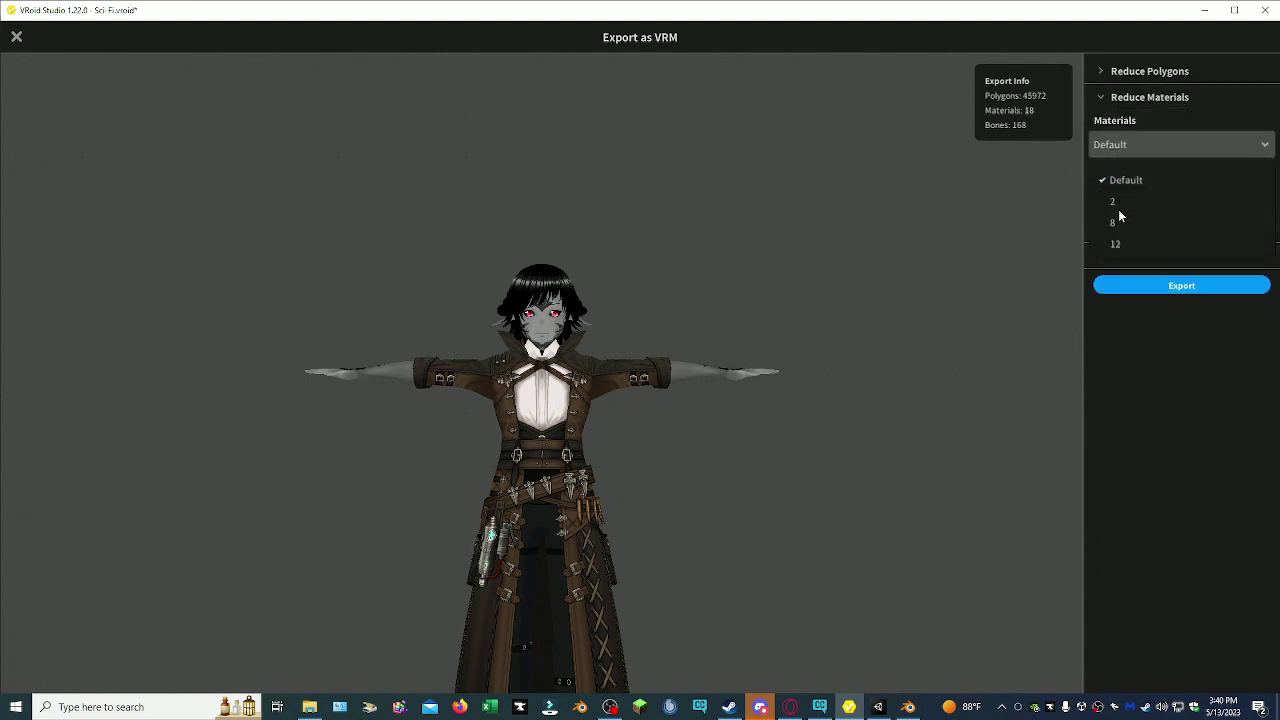
{"action": "left_click", "coordinate": [935, 233]}
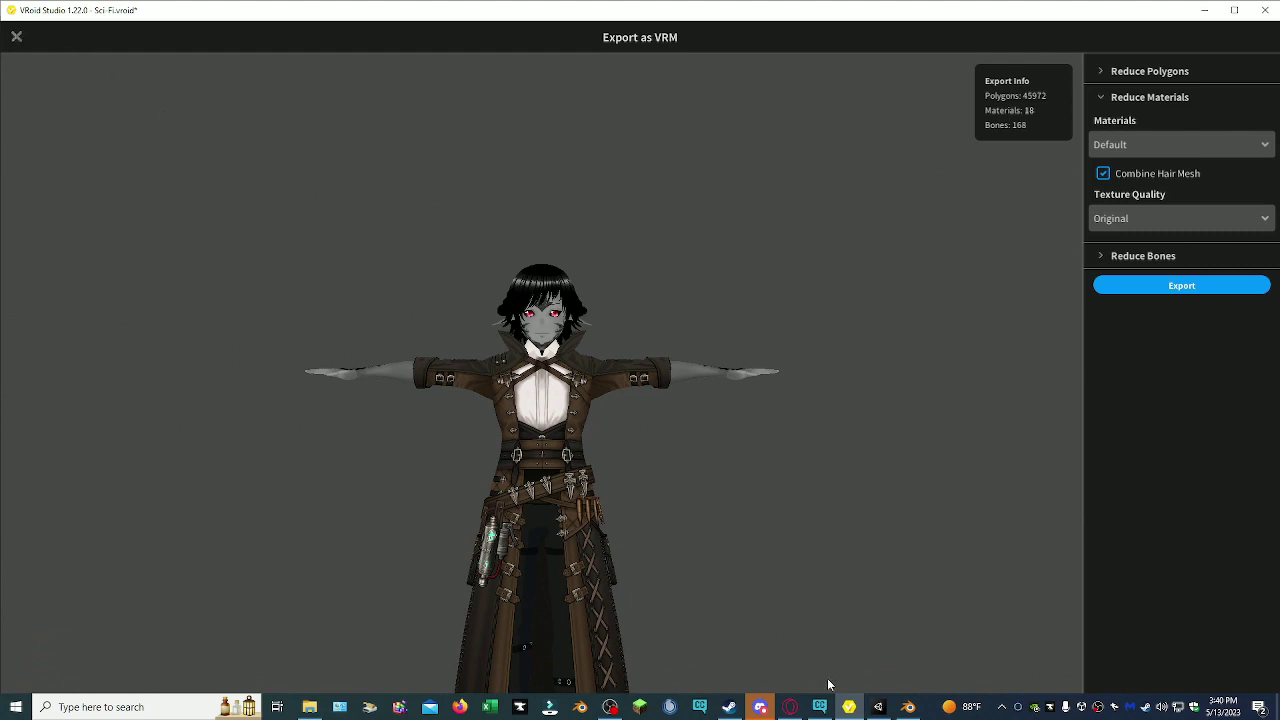
{"action": "left_click", "coordinate": [310, 707]}
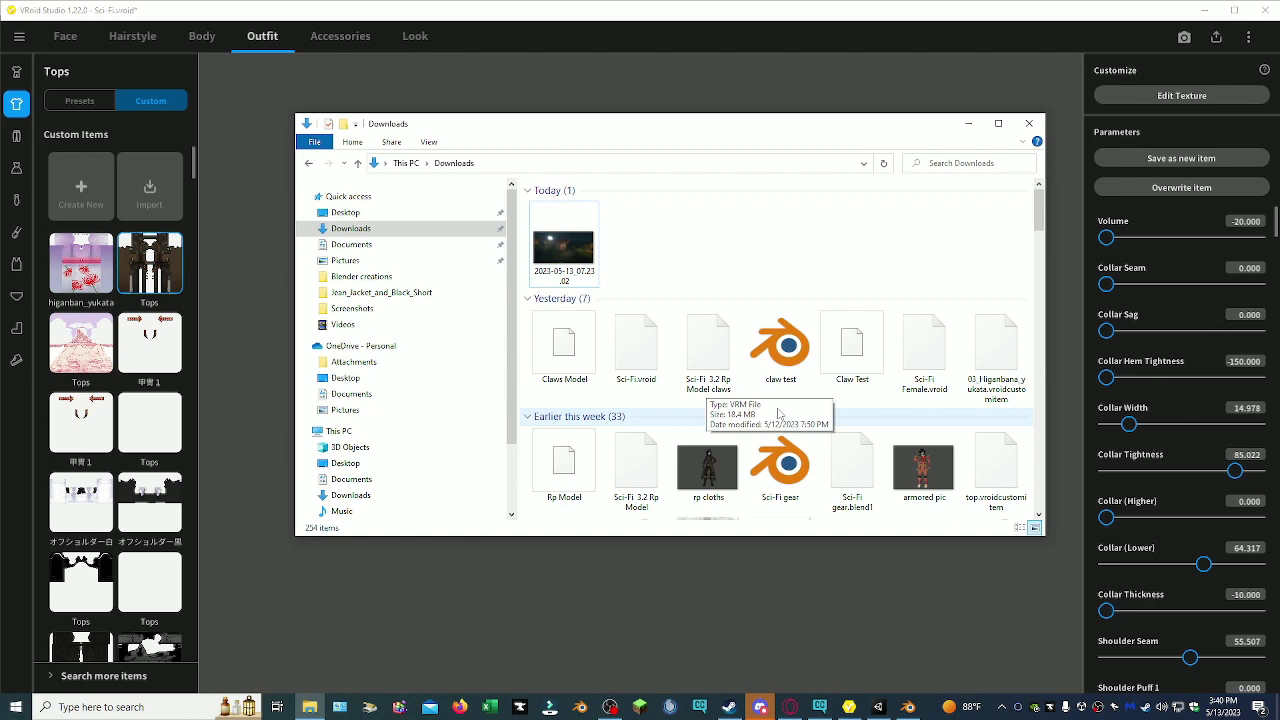
{"action": "left_click", "coordinate": [968, 124]}
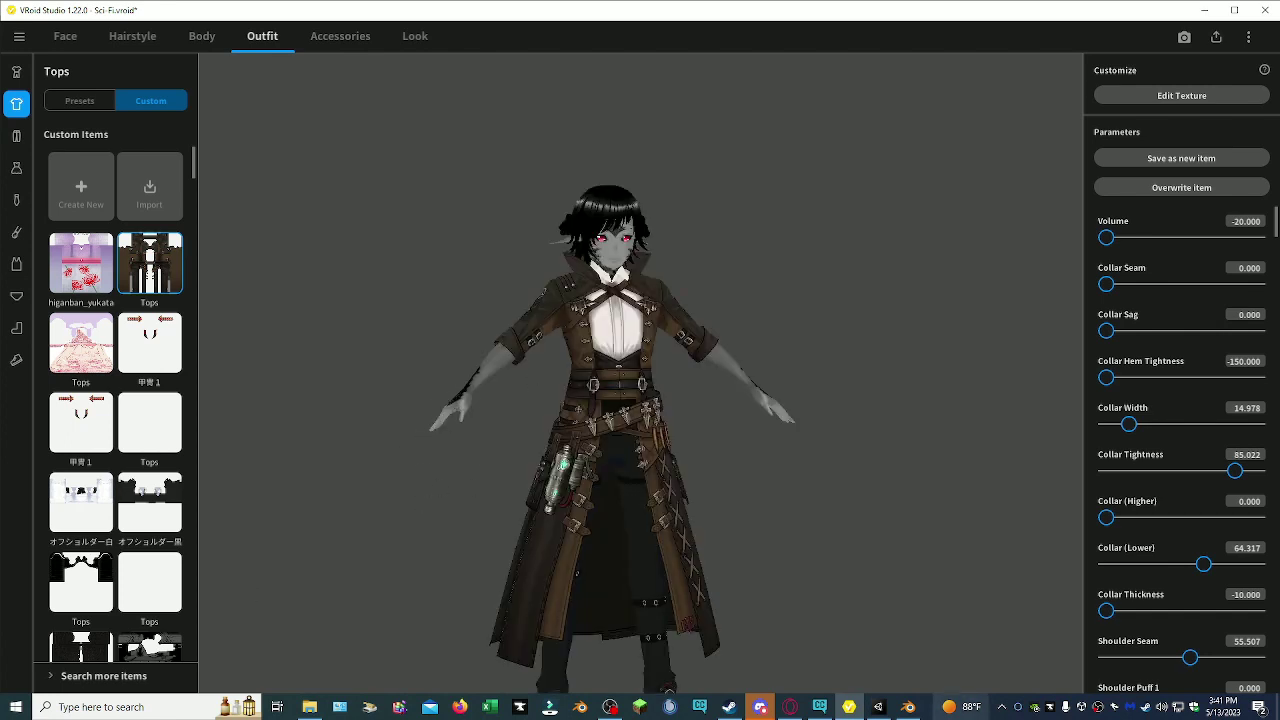
- Switch to Blender, delete the default camera, cube and light, and show the CATS plugin tools
{"action": "left_click", "coordinate": [908, 707]}
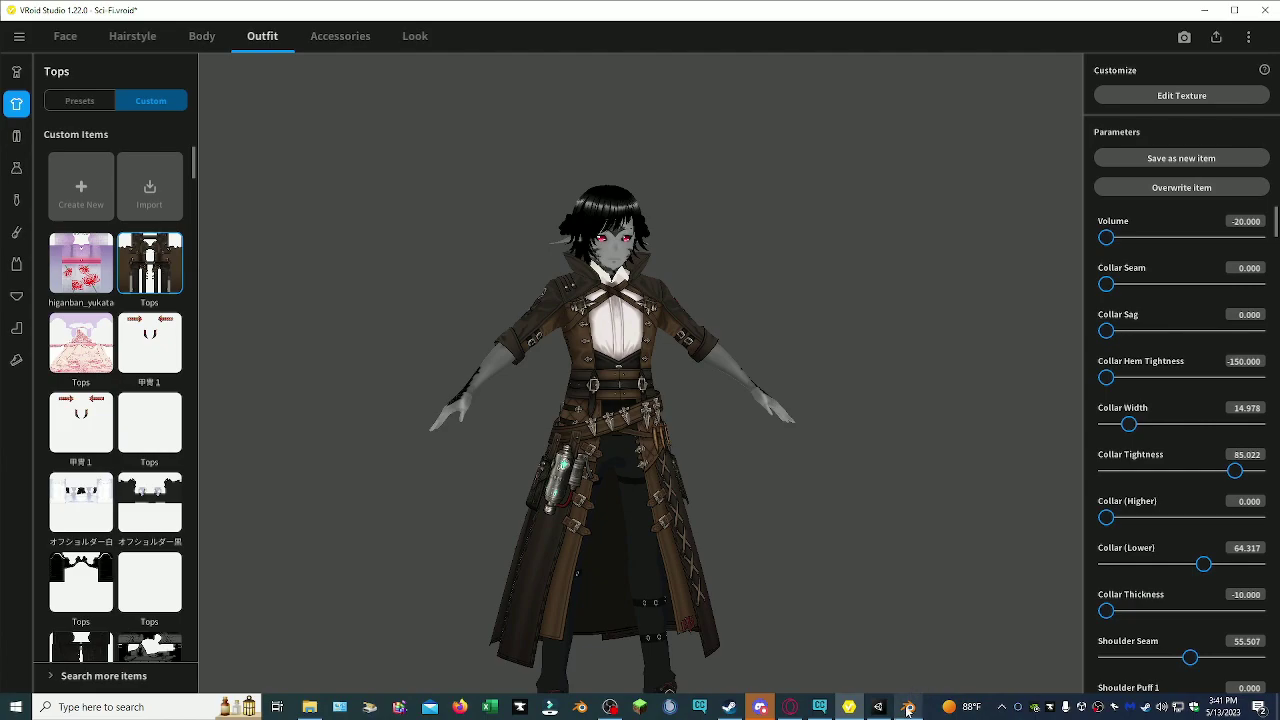
{"action": "left_click", "coordinate": [892, 535]}
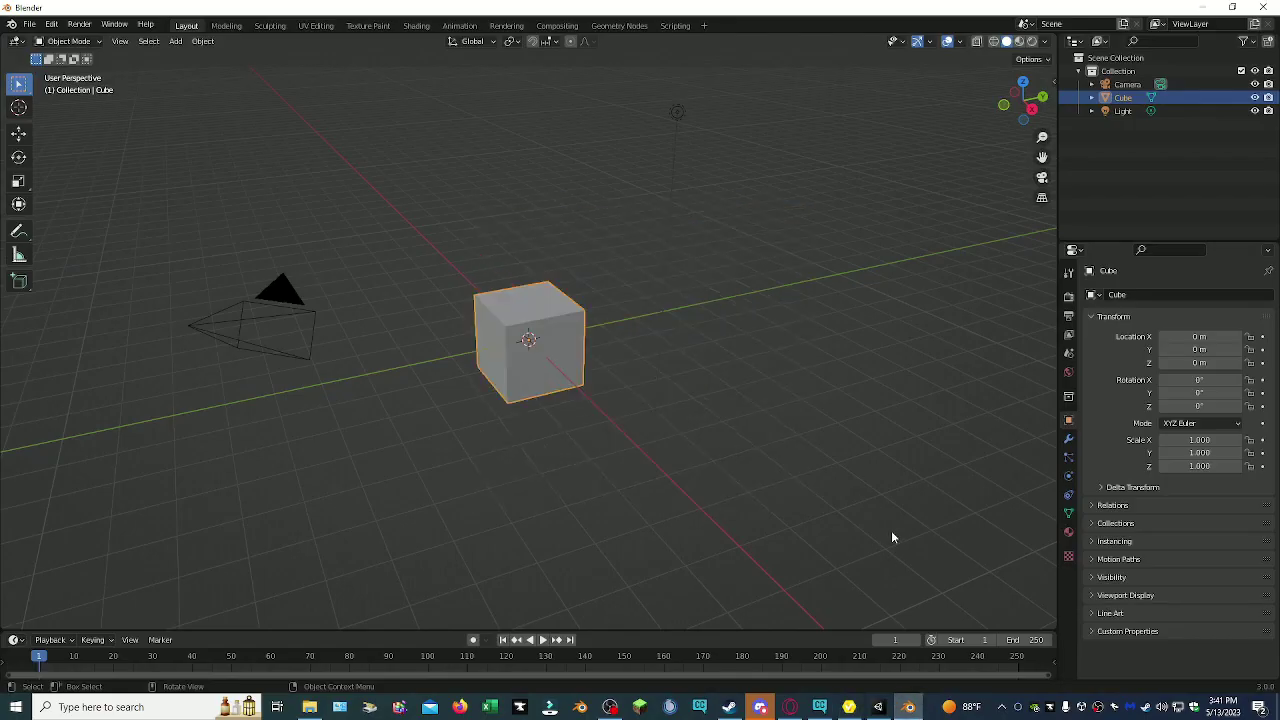
{"action": "key", "text": "a"}
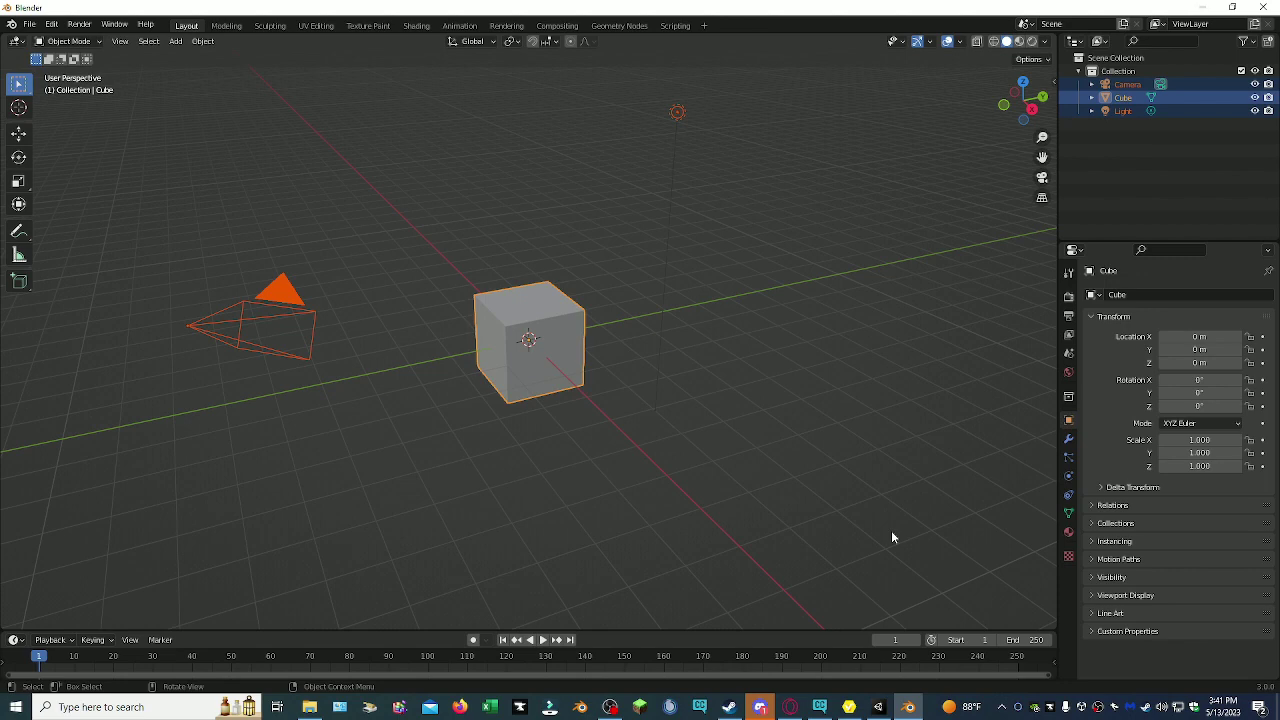
{"action": "key", "text": "x"}
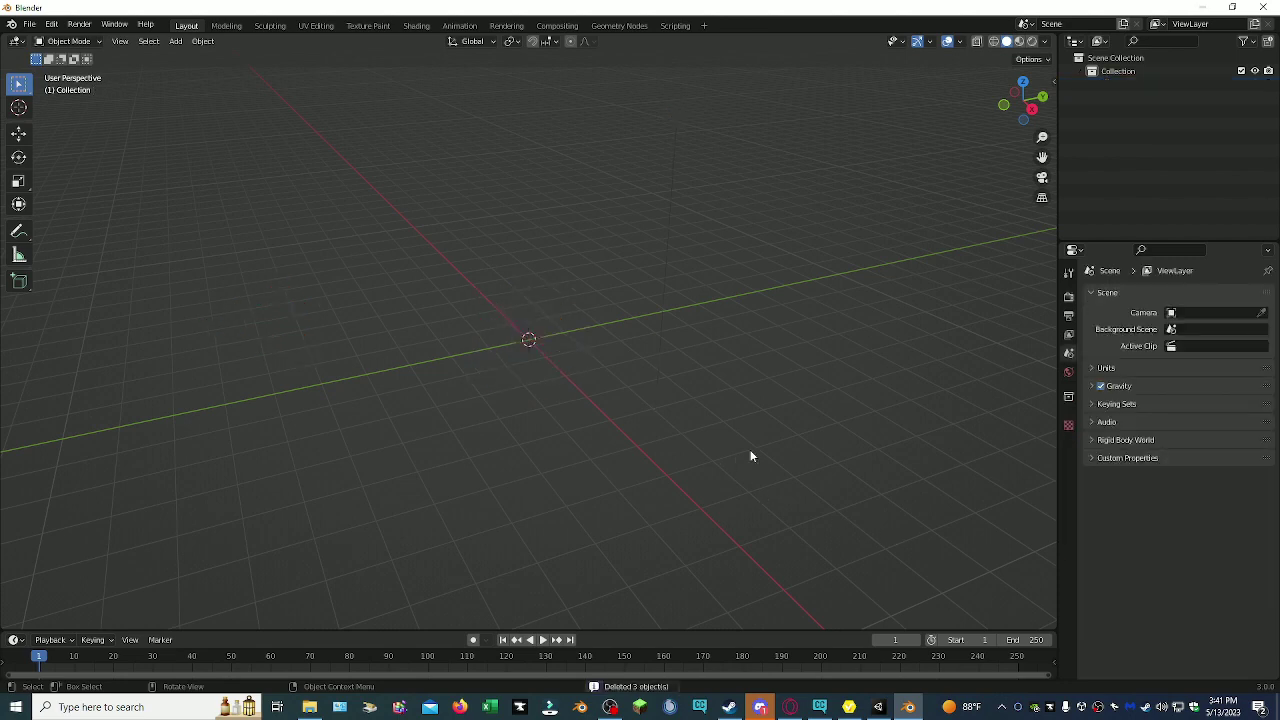
{"action": "left_click", "coordinate": [1052, 80]}
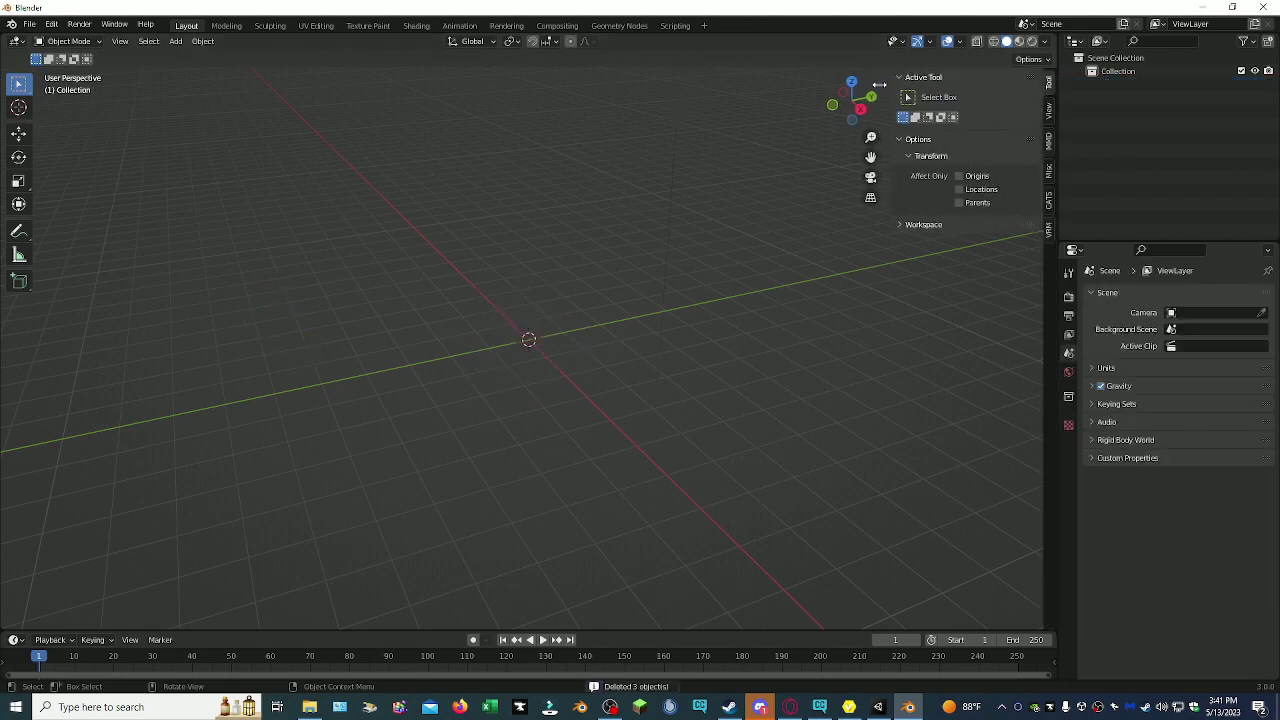
{"action": "left_click", "coordinate": [1050, 200]}
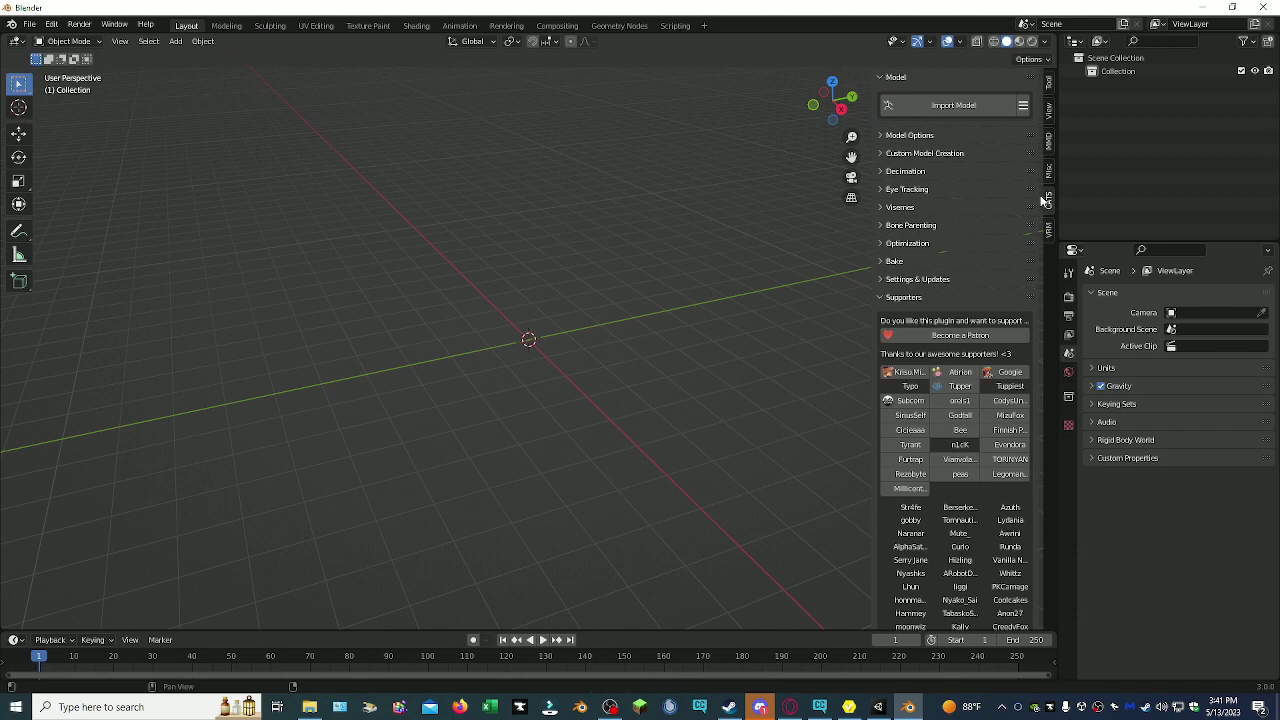
- Examine the Cats Blender Plugin's details in the add-on preferences
{"action": "left_click", "coordinate": [30, 24]}
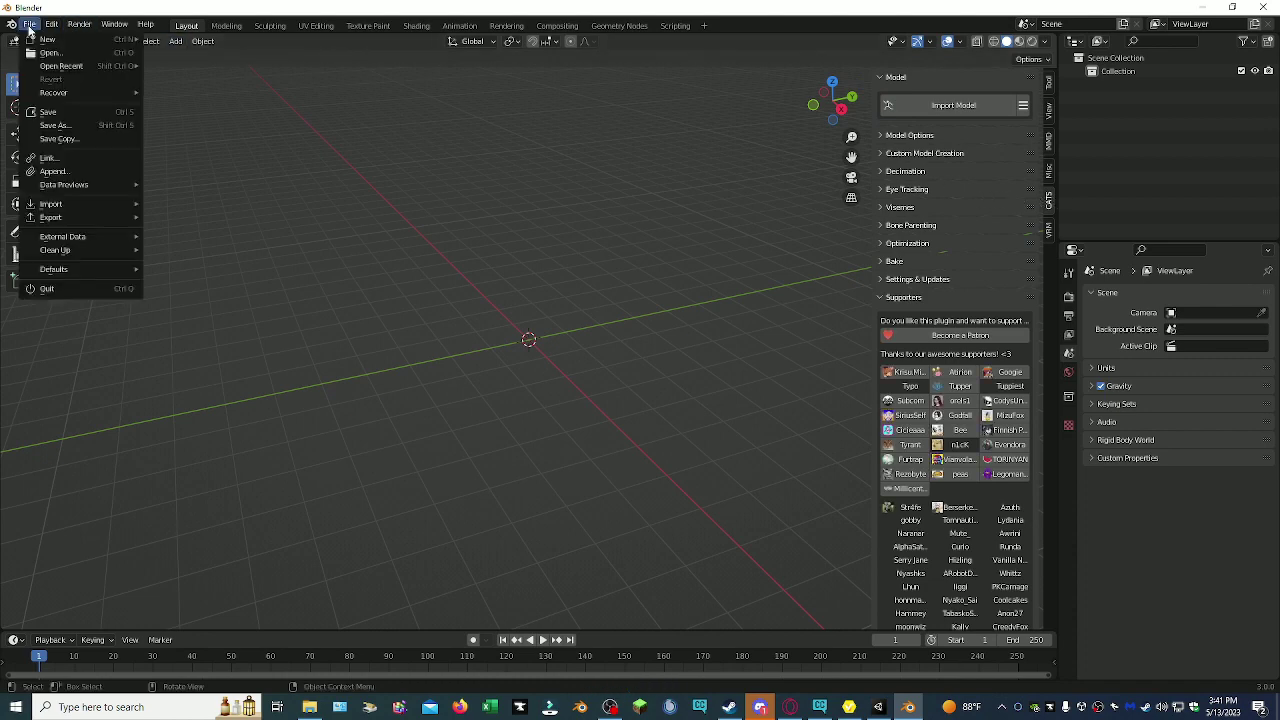
{"action": "mouse_move", "coordinate": [52, 24]}
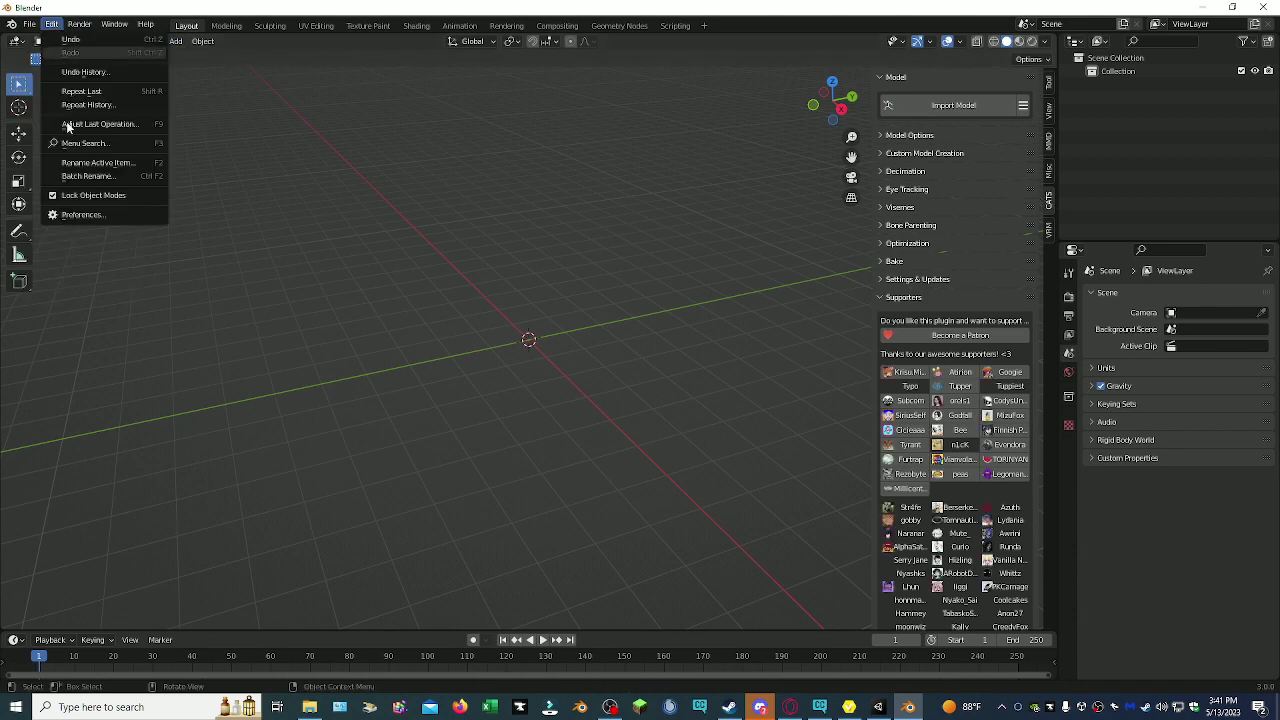
{"action": "left_click", "coordinate": [70, 215]}
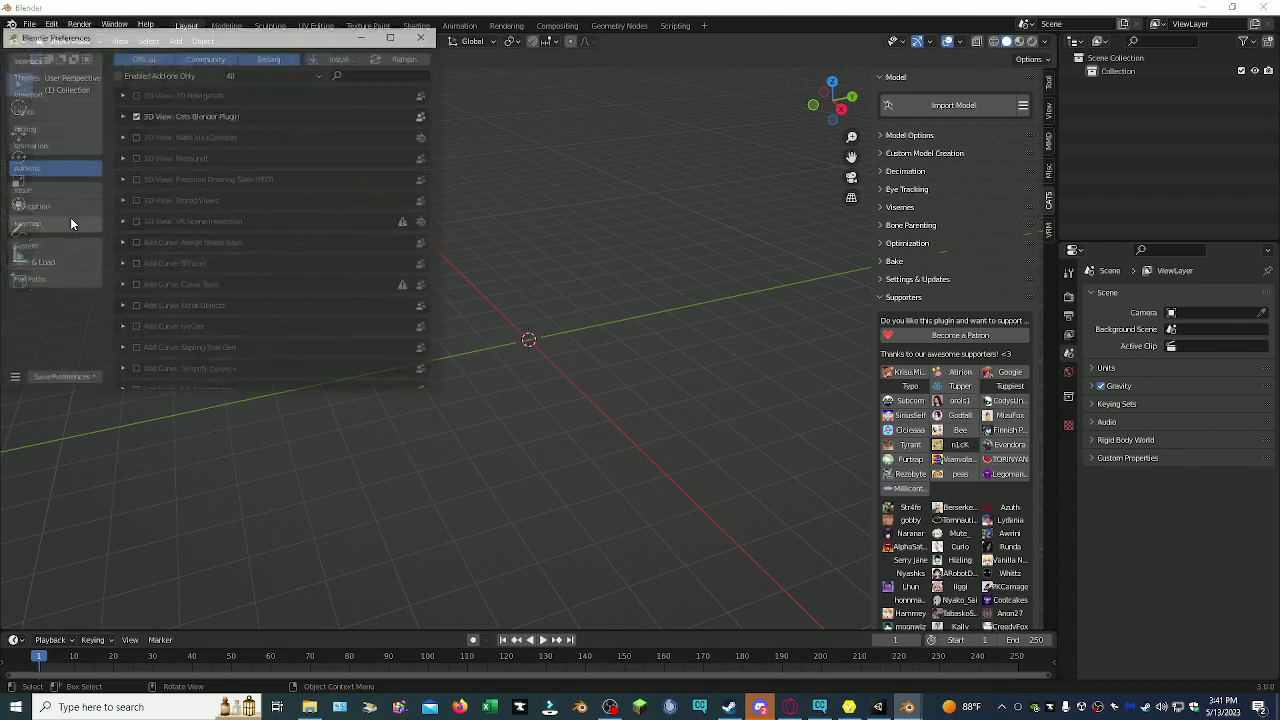
{"action": "left_click", "coordinate": [121, 116]}
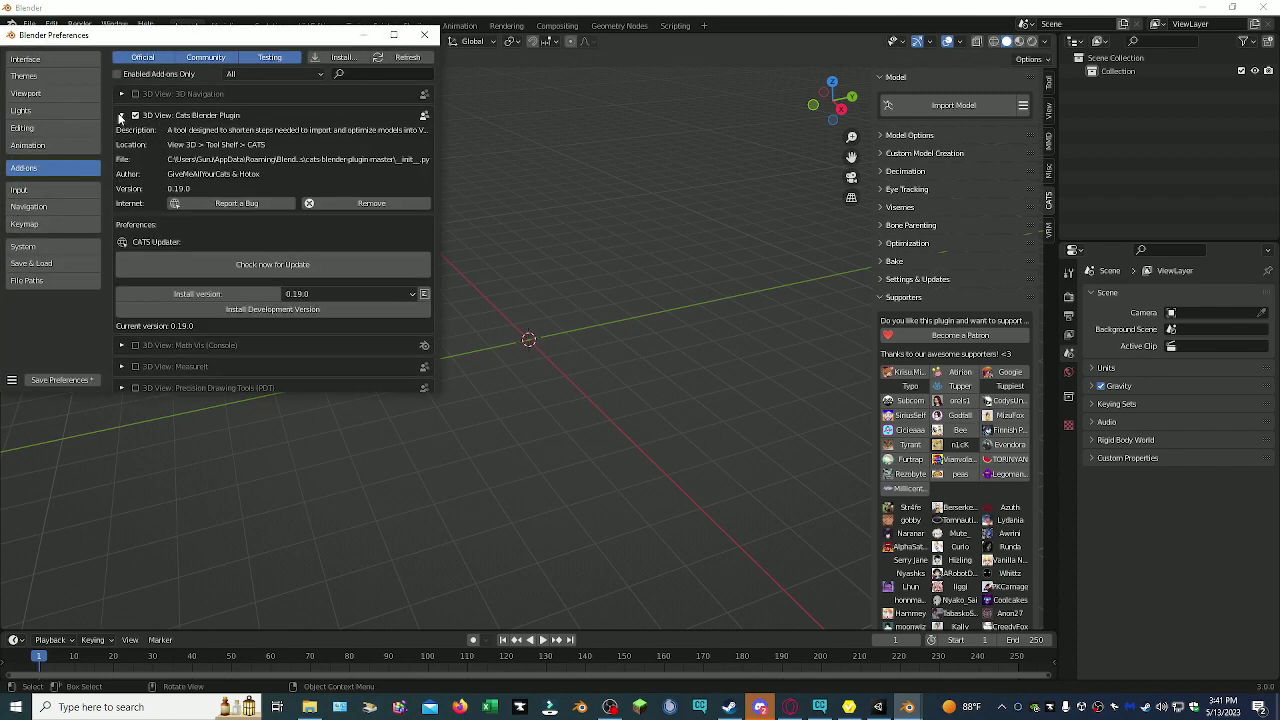
{"action": "left_click", "coordinate": [423, 37]}
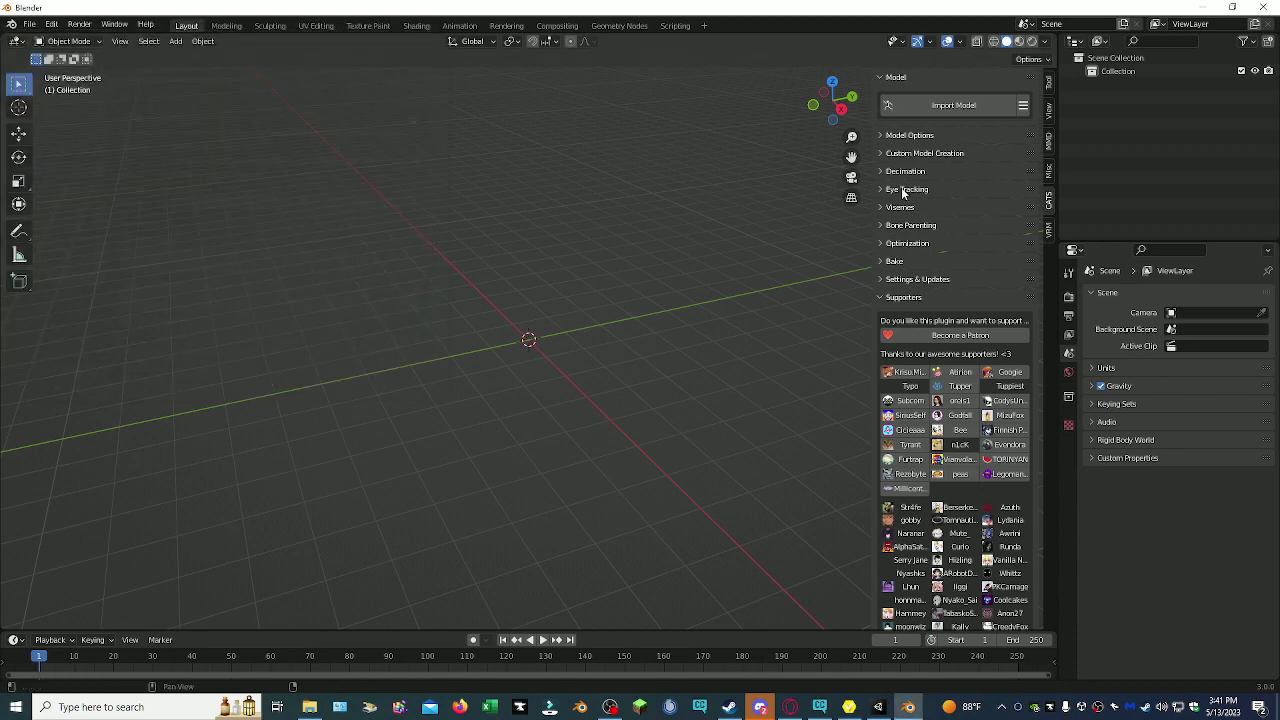
- Import Sci Fi 3.0 model.vrm from the Downloads folder with the CATS model importer
{"action": "left_click", "coordinate": [949, 107]}
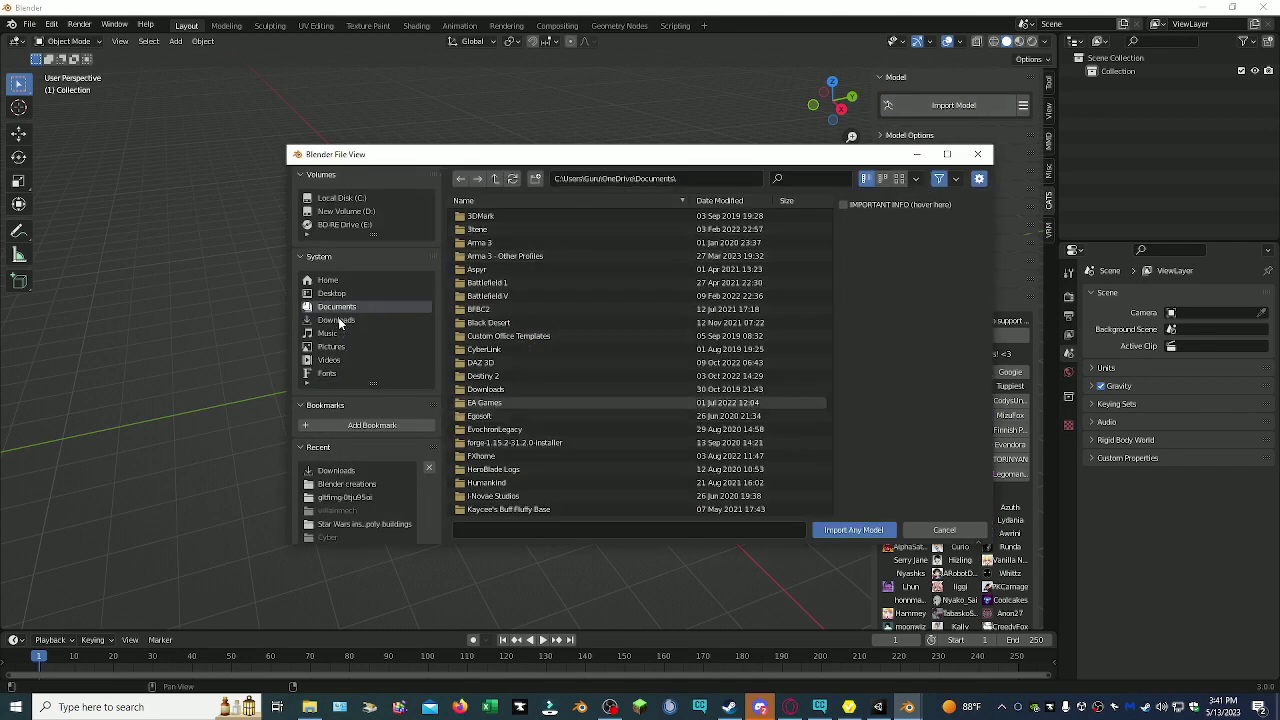
{"action": "left_click", "coordinate": [336, 320]}
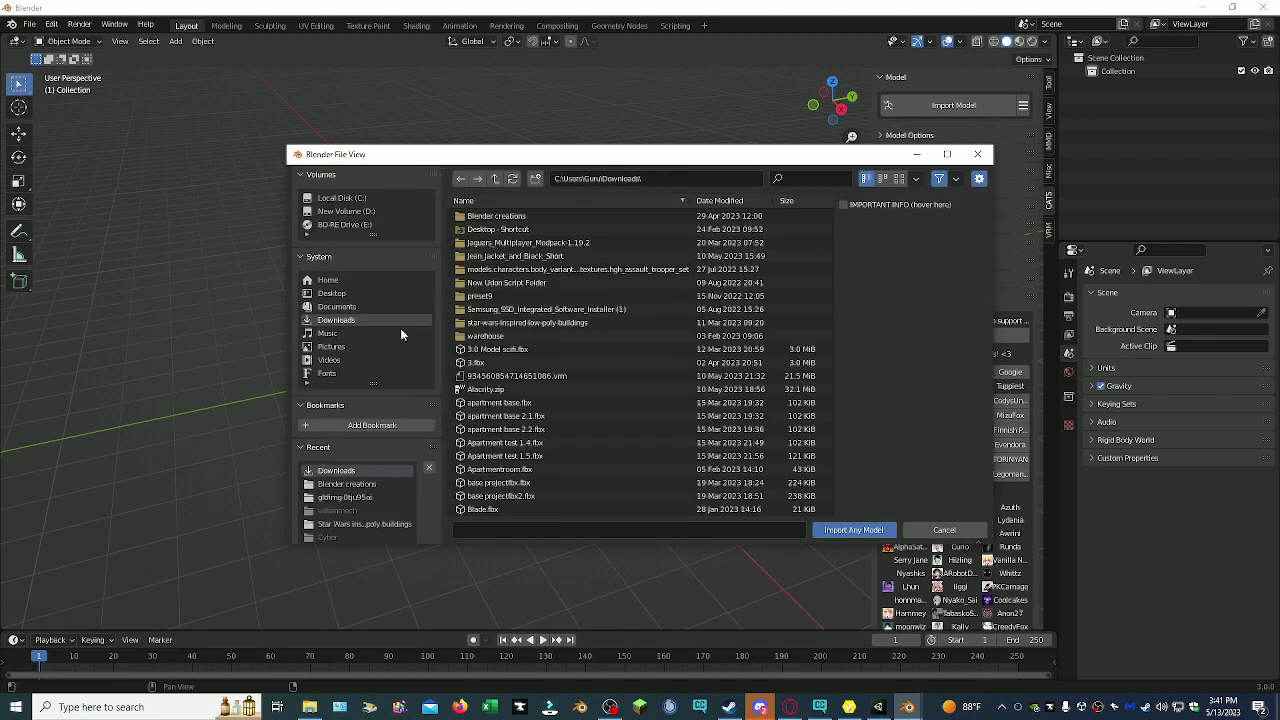
{"action": "left_click", "coordinate": [501, 349]}
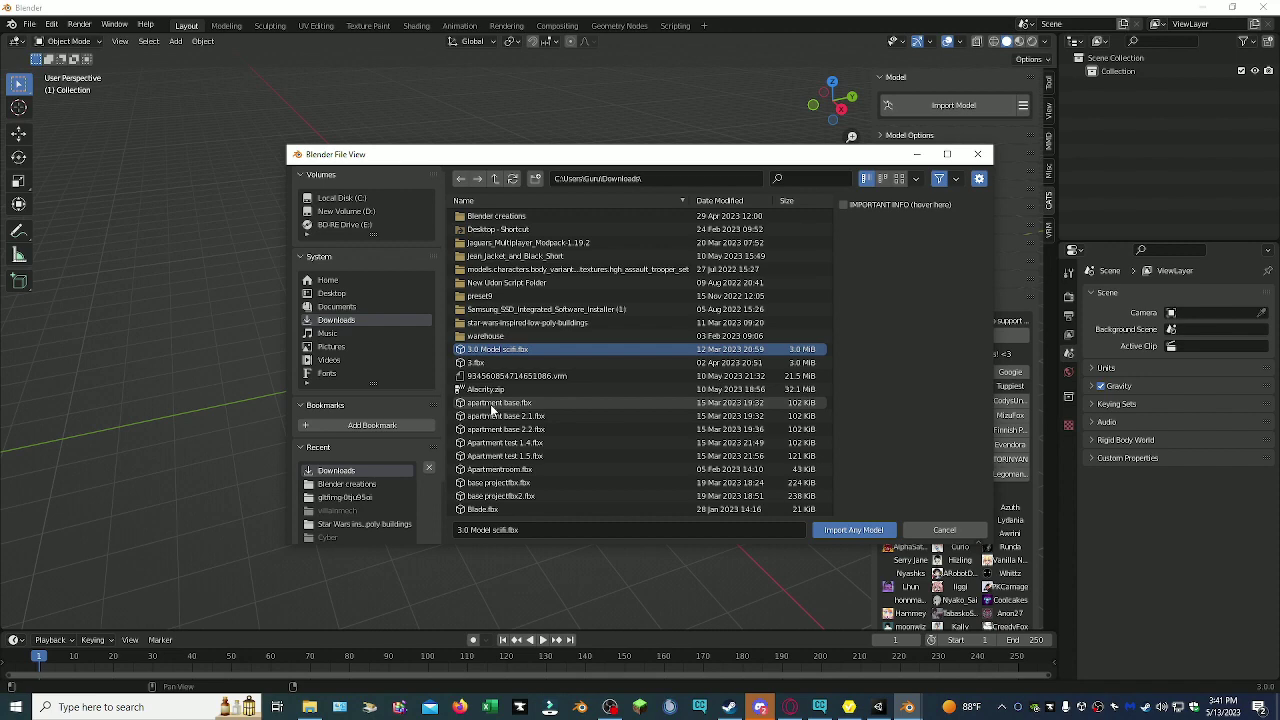
{"action": "scroll", "coordinate": [492, 455], "scroll_direction": "down", "scroll_amount": 1}
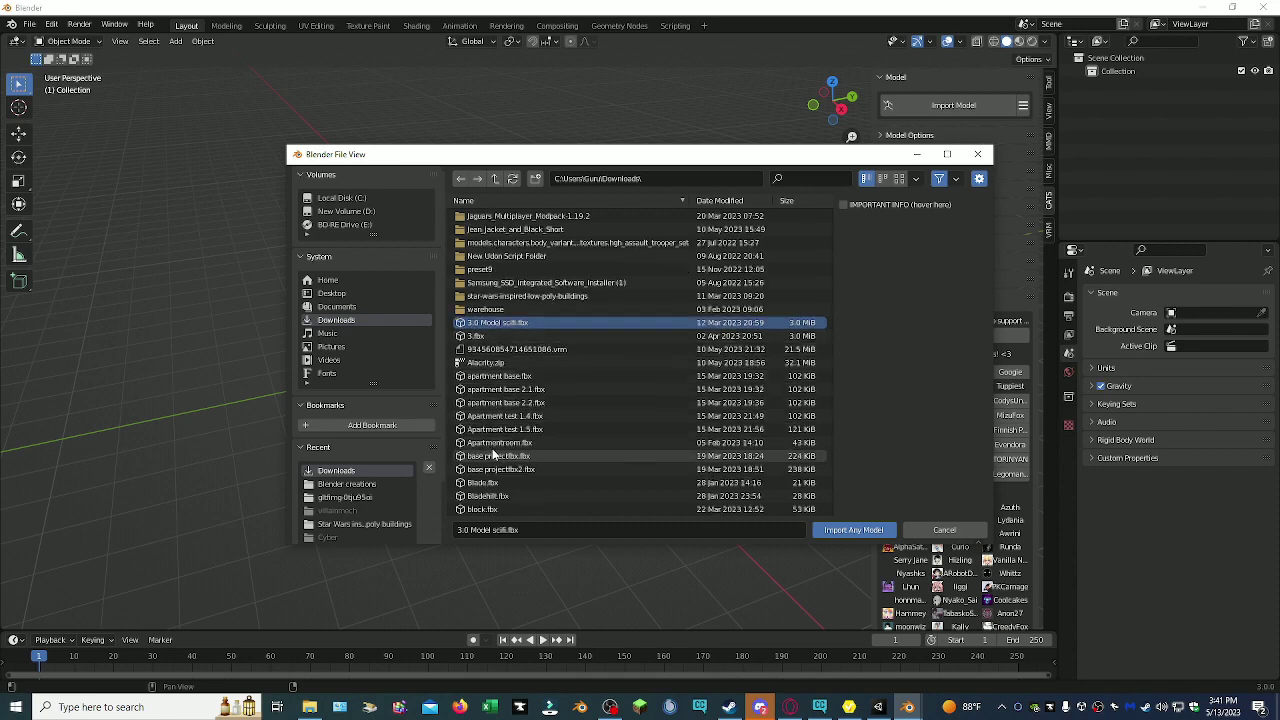
{"action": "scroll", "coordinate": [492, 455], "scroll_direction": "down", "scroll_amount": 10}
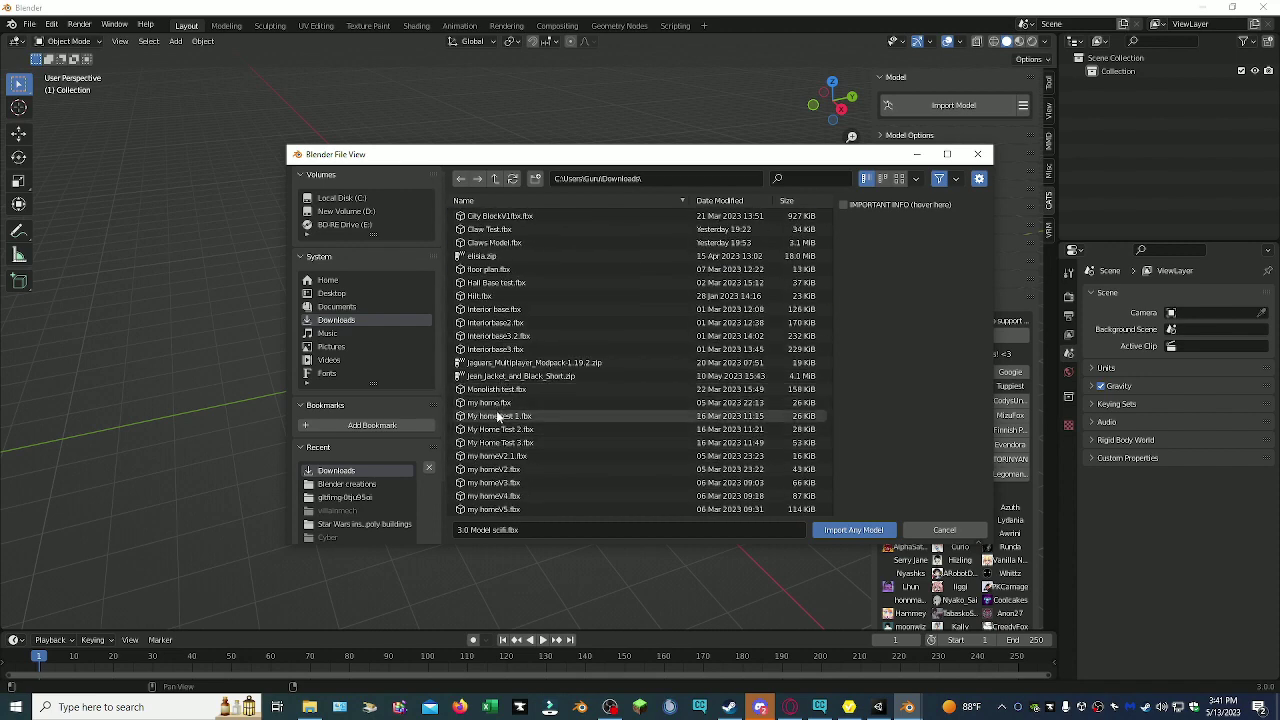
{"action": "scroll", "coordinate": [497, 416], "scroll_direction": "down", "scroll_amount": 10}
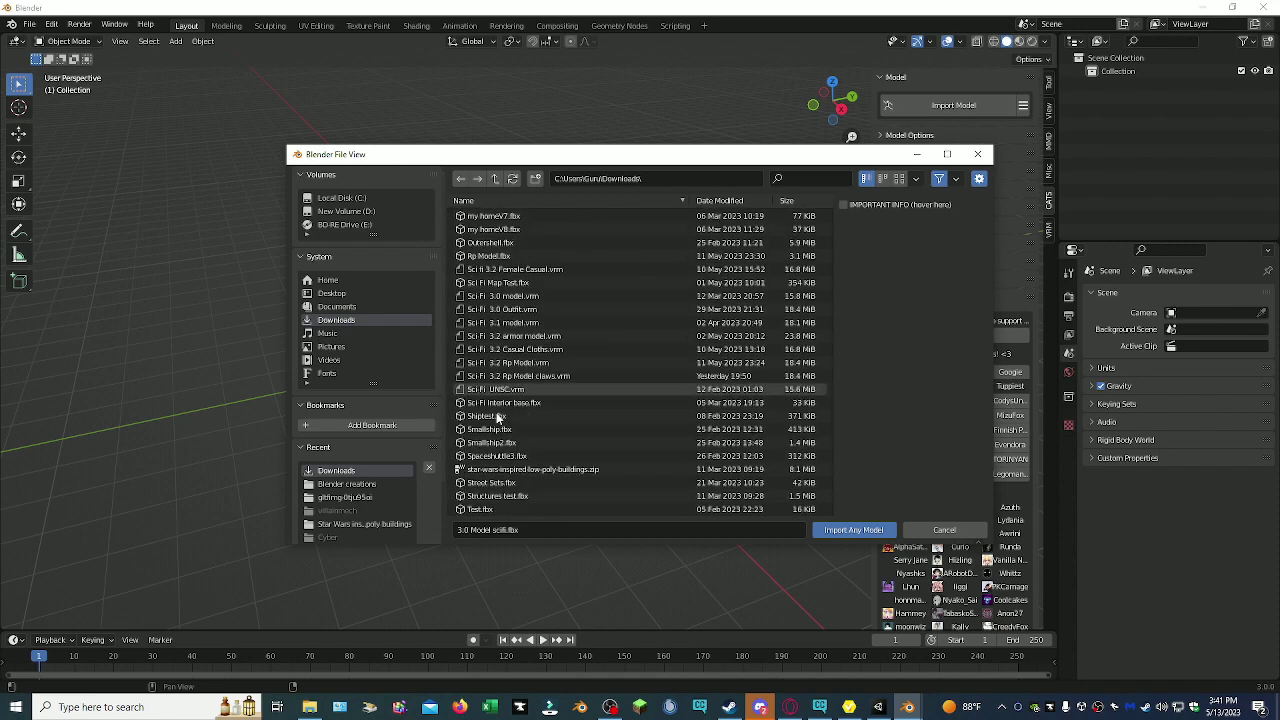
{"action": "left_click", "coordinate": [505, 298]}
{"action": "left_click", "coordinate": [853, 529]}
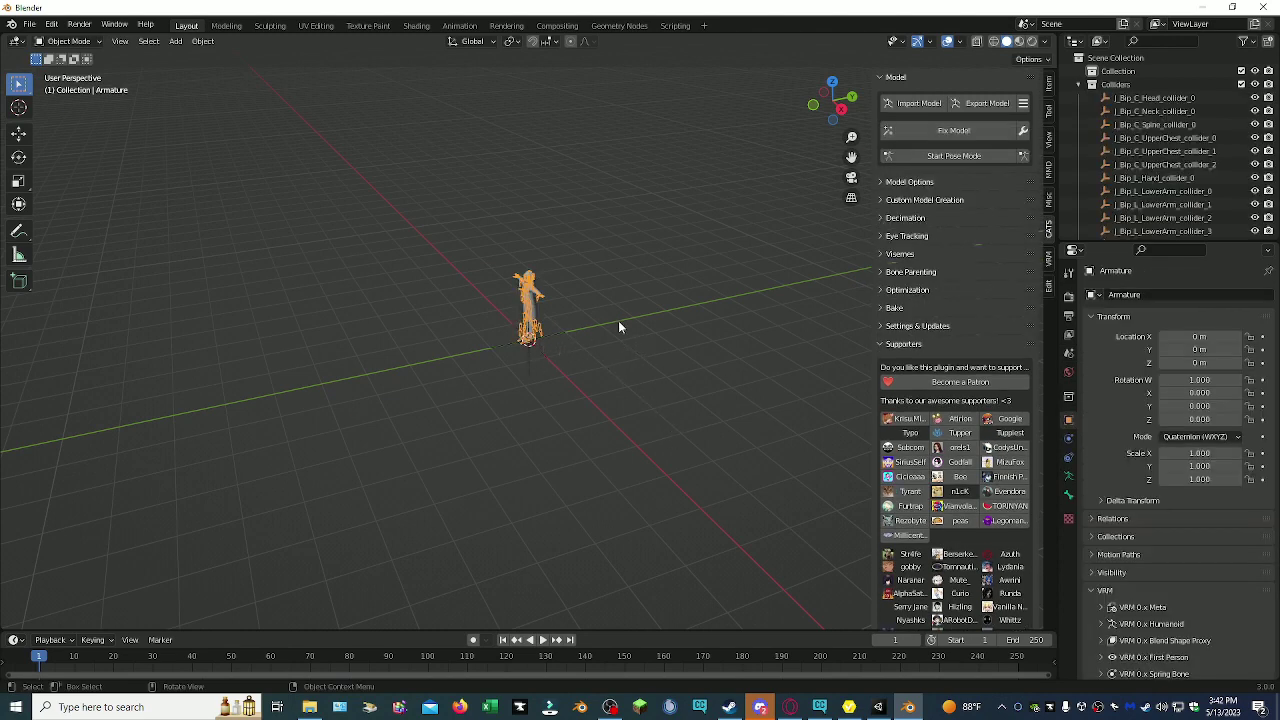
- Run Fix Model on the imported avatar, check it from several angles, and deselect the armature
{"action": "right_click", "coordinate": [540, 309]}
{"action": "middle_click_drag", "start_coordinate": [650, 274], "coordinate": [600, 289]}
{"action": "scroll", "coordinate": [550, 328], "scroll_direction": "up", "scroll_amount": 3}
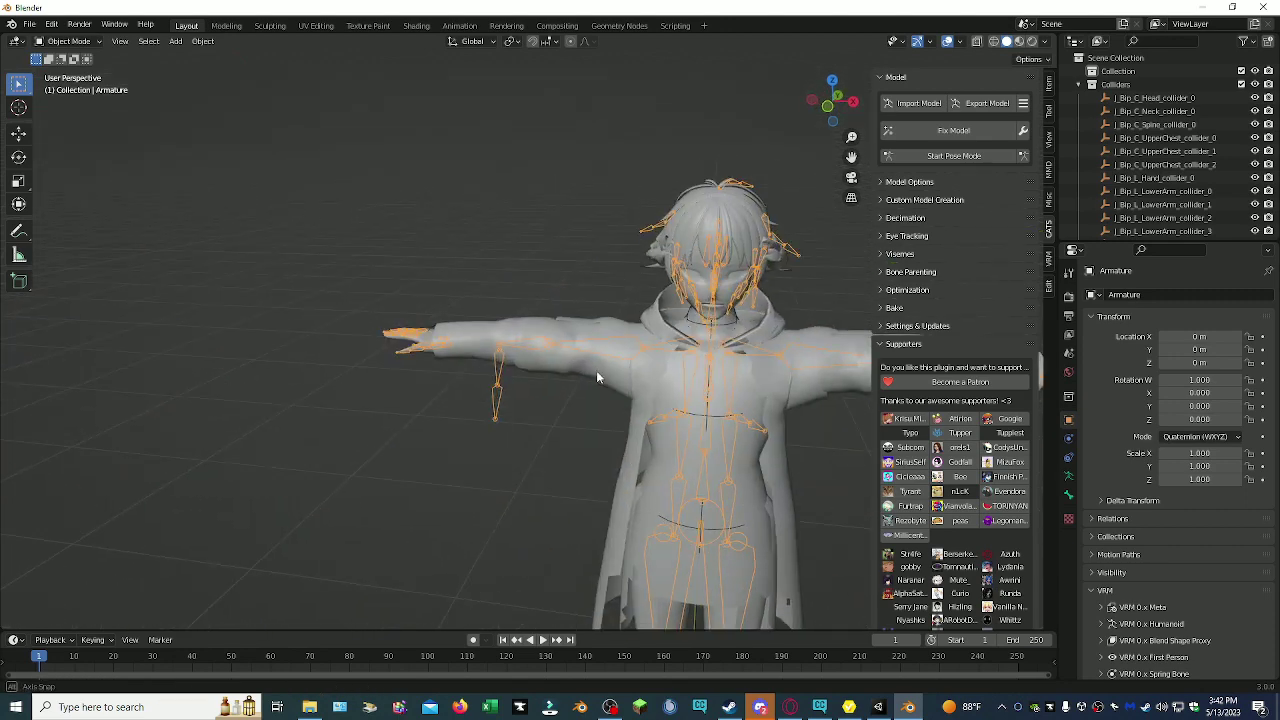
{"action": "middle_click_drag", "start_coordinate": [597, 377], "coordinate": [504, 327]}
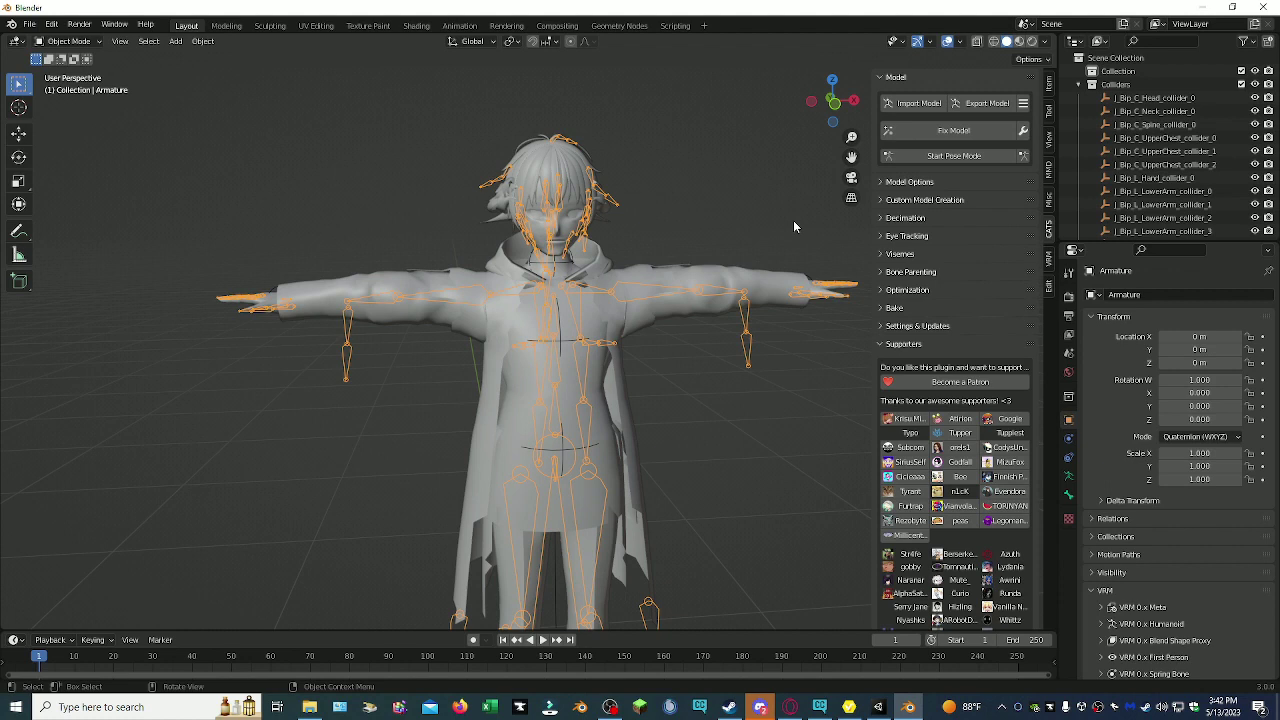
{"action": "left_click", "coordinate": [954, 131]}
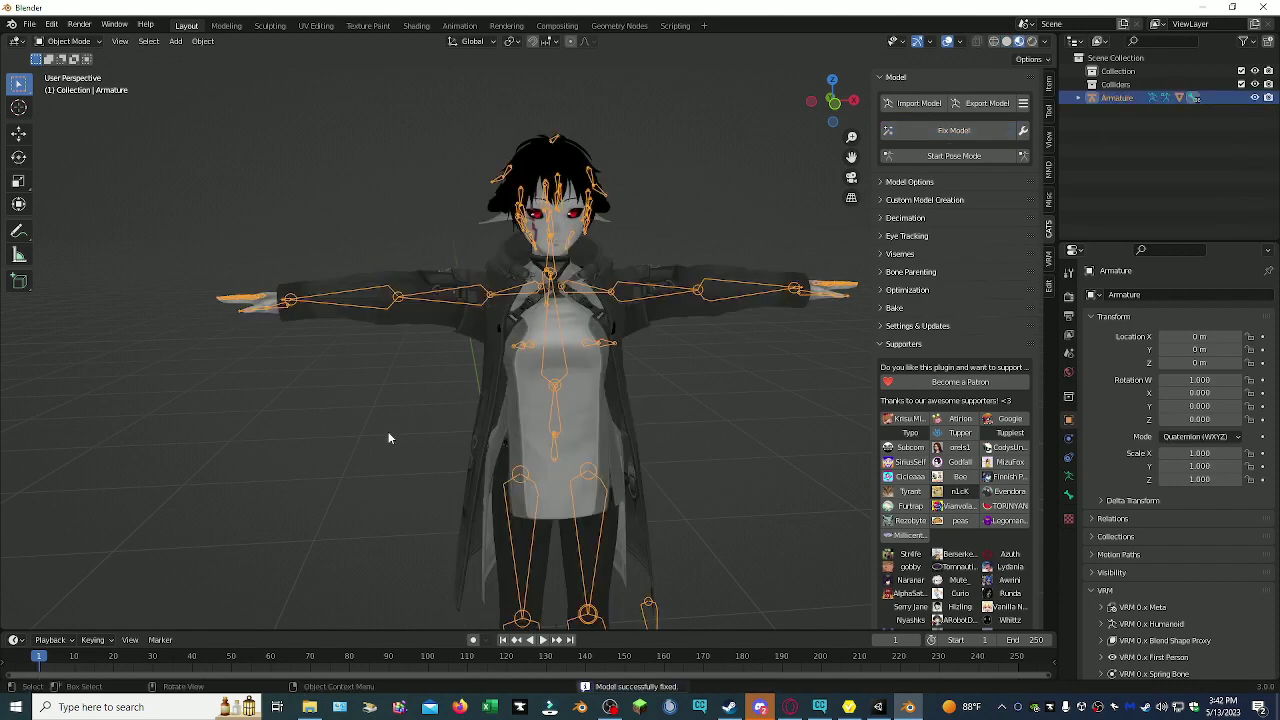
{"action": "mouse_move", "coordinate": [302, 405]}
{"action": "middle_mouse_down"}
{"action": "mouse_move", "coordinate": [428, 400]}
{"action": "mouse_move", "coordinate": [108, 401]}
{"action": "mouse_move", "coordinate": [322, 390]}
{"action": "mouse_move", "coordinate": [443, 403]}
{"action": "mouse_move", "coordinate": [257, 406]}
{"action": "mouse_move", "coordinate": [286, 401]}
{"action": "mouse_move", "coordinate": [277, 316]}
{"action": "mouse_move", "coordinate": [206, 437]}
{"action": "mouse_move", "coordinate": [302, 407]}
{"action": "middle_mouse_up"}
{"action": "middle_click_drag", "start_coordinate": [816, 373], "coordinate": [761, 392]}
{"action": "left_click", "coordinate": [687, 412]}
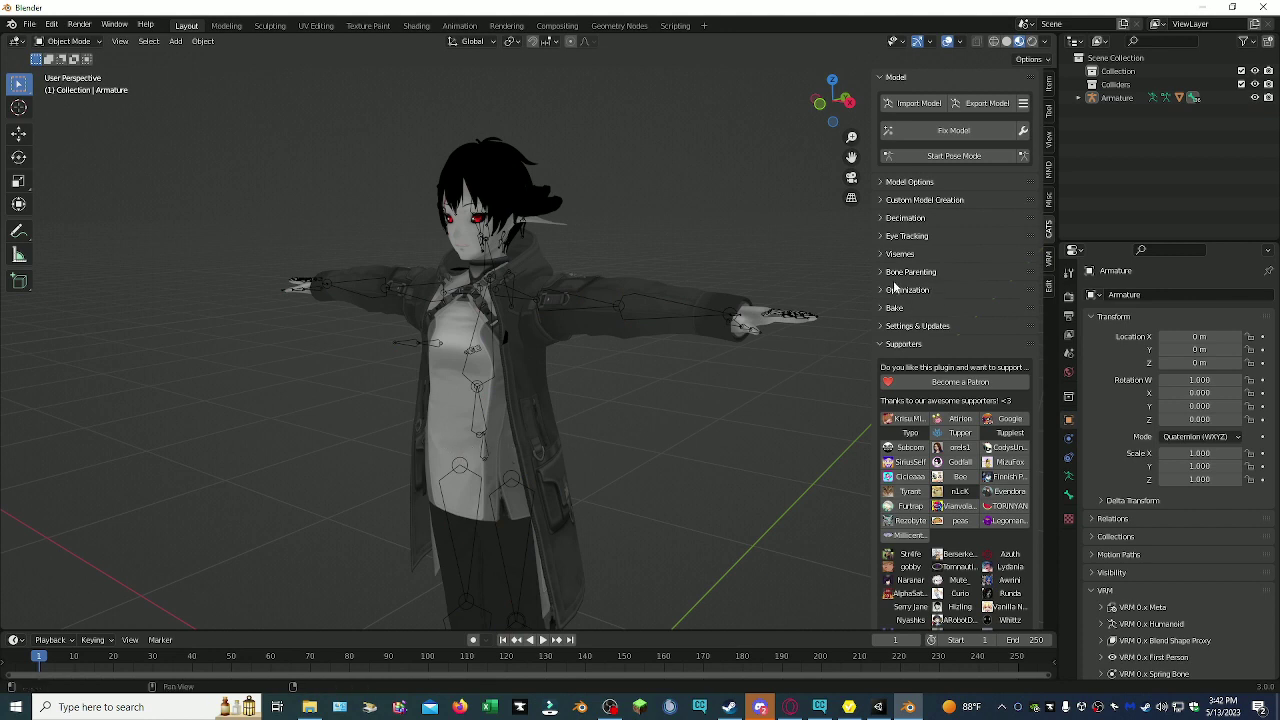
- Switch to Unity and inspect the Claws Model avatar in front of the height chart
{"action": "left_click", "coordinate": [880, 708]}
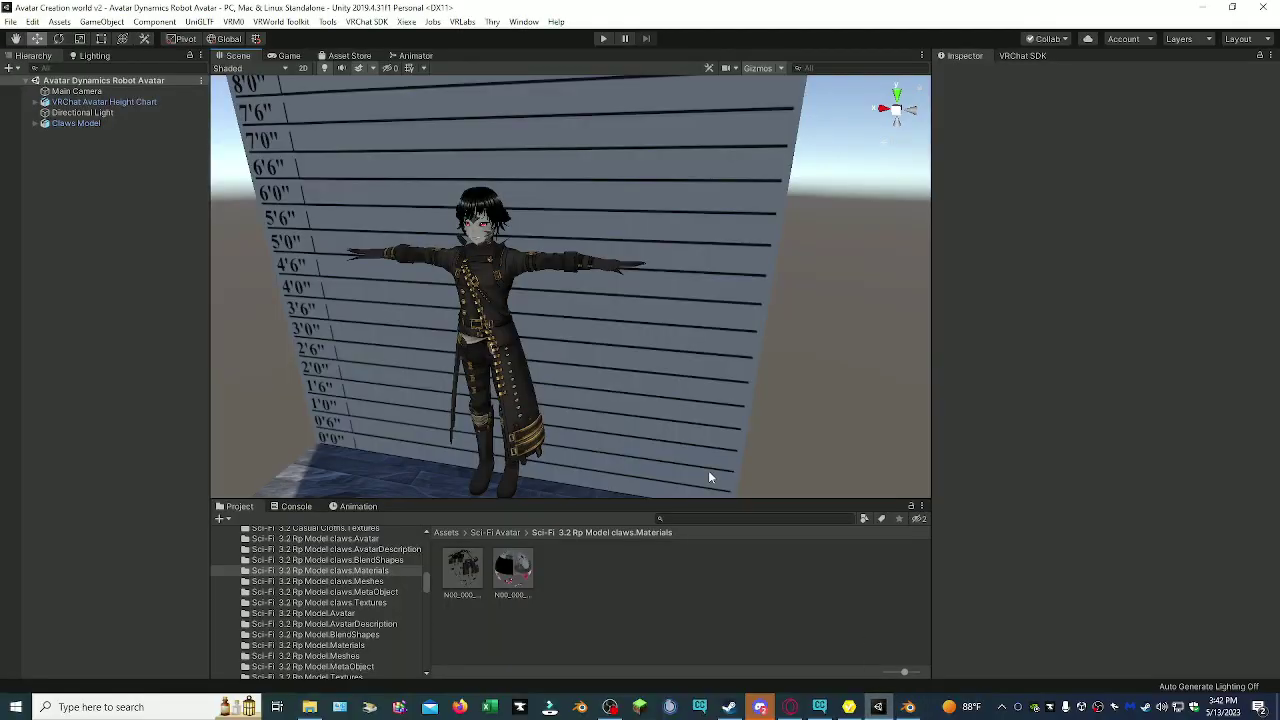
{"action": "left_click", "coordinate": [497, 333]}
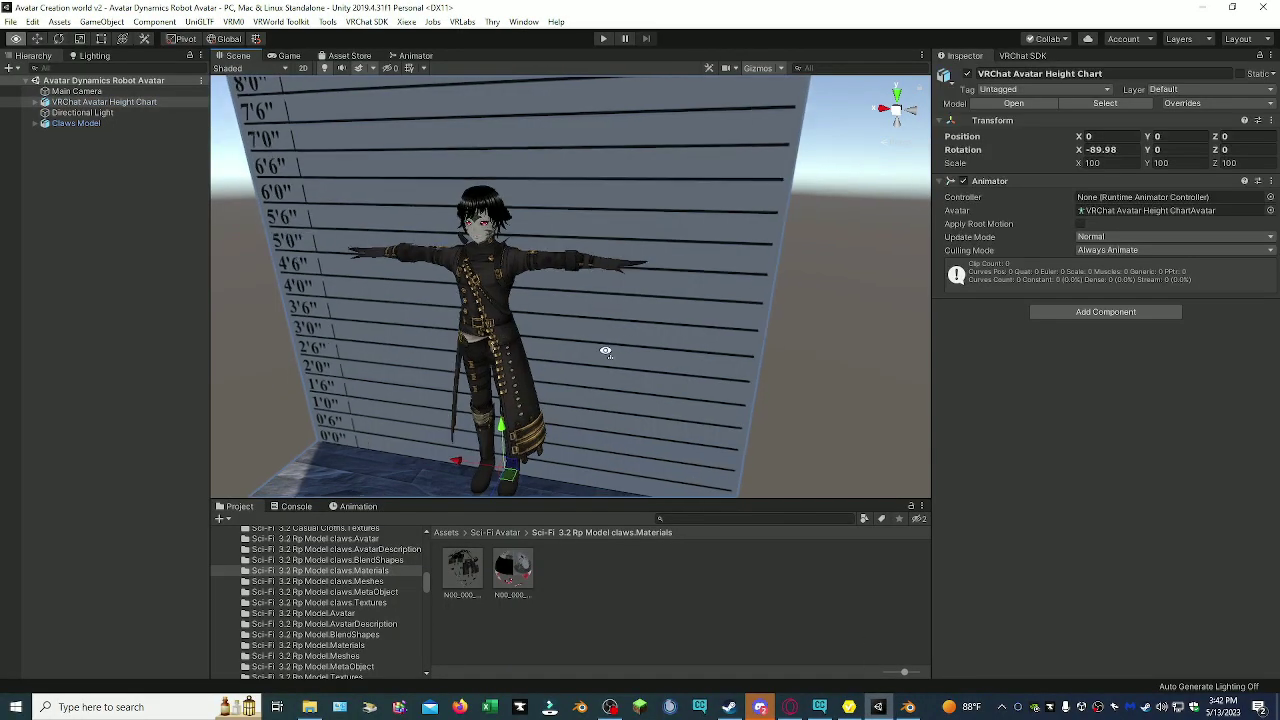
{"action": "left_click_drag", "start_coordinate": [606, 349], "coordinate": [420, 336], "text": "alt"}
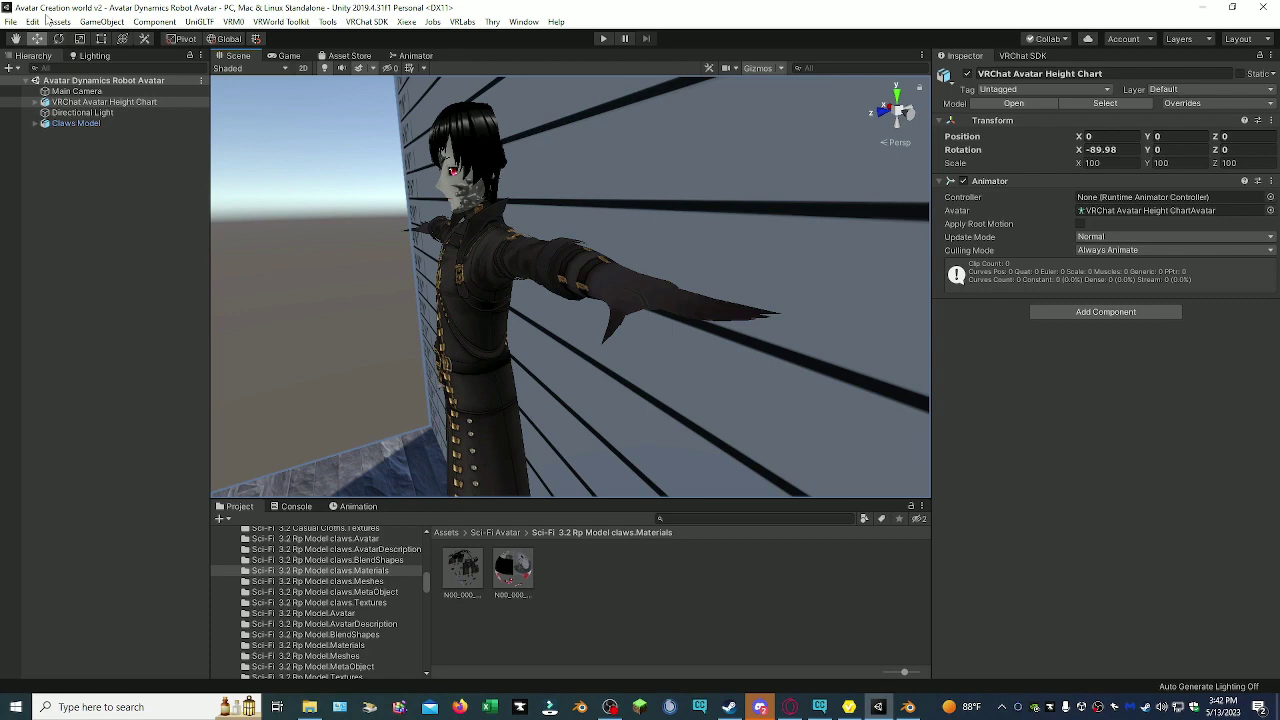
{"action": "left_click", "coordinate": [83, 124]}
{"action": "key", "text": "f"}
{"action": "left_click_drag", "start_coordinate": [470, 300], "coordinate": [505, 365], "text": "alt"}
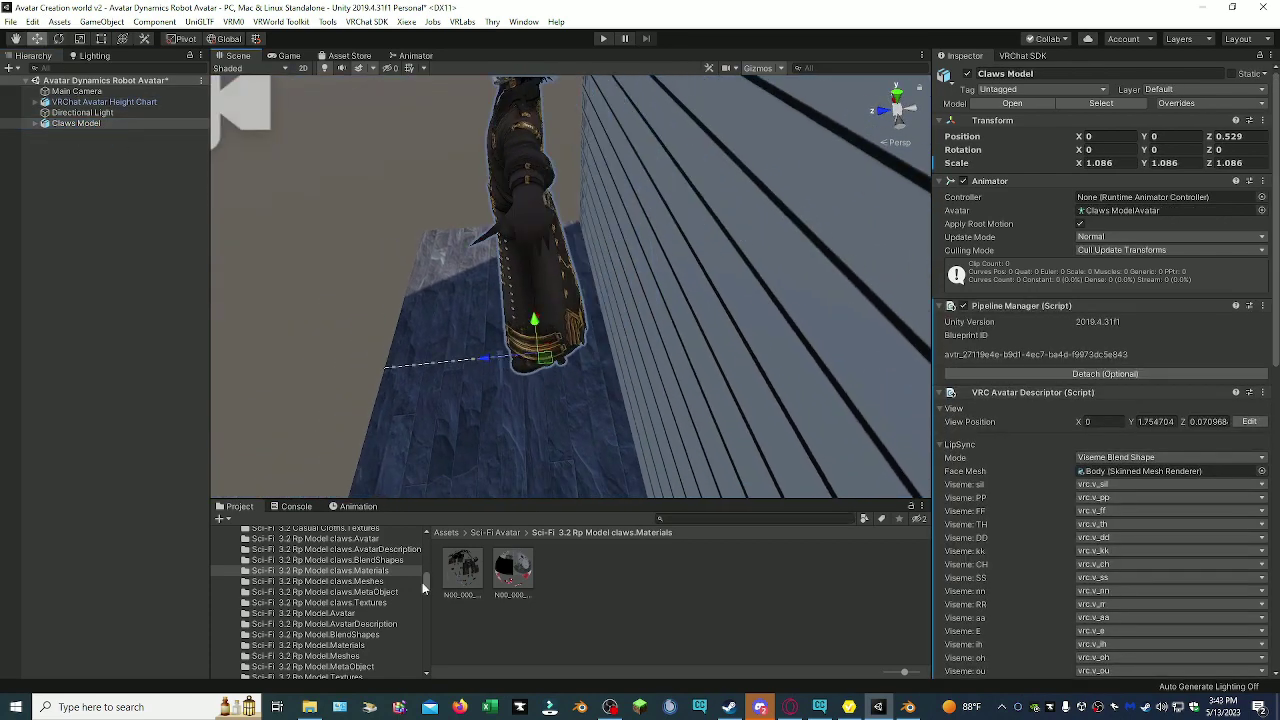
- Look through the texture, blend shape, material, mesh and meta object folders of the Sci-Fi 3.2 Rp Model claws avatar
{"action": "left_click", "coordinate": [320, 602]}
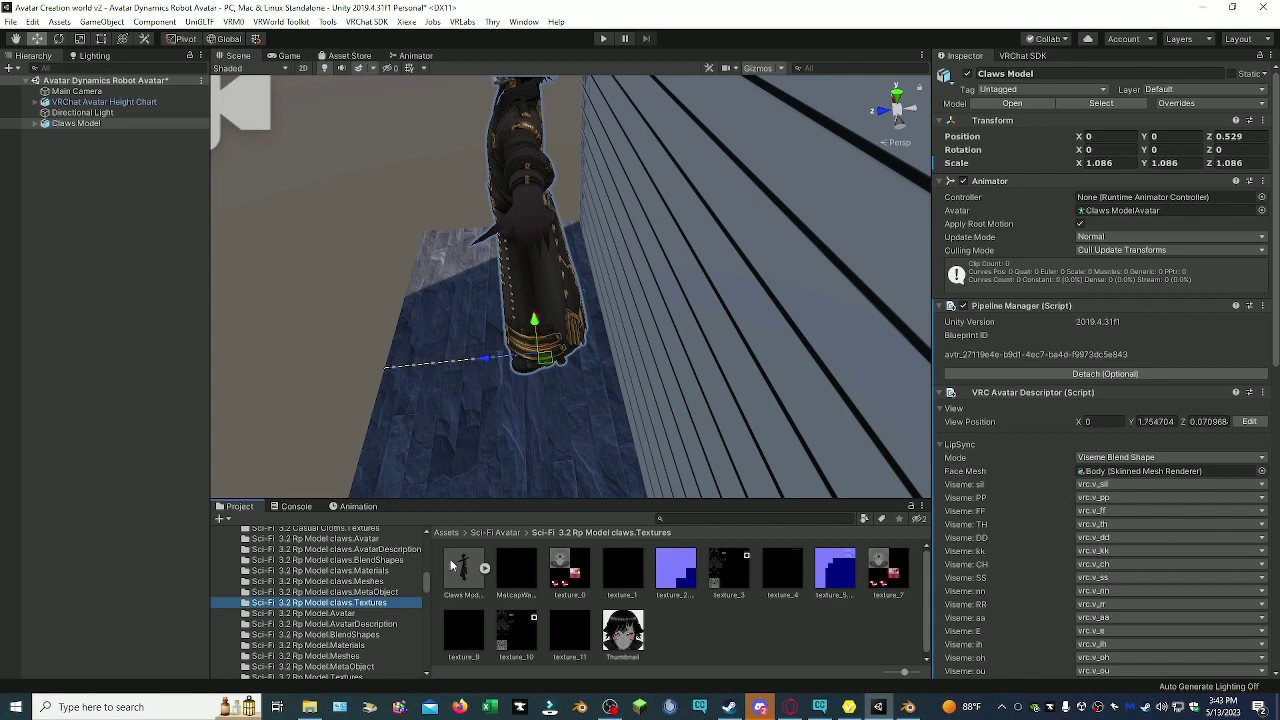
{"action": "left_click", "coordinate": [338, 581]}
{"action": "left_click", "coordinate": [340, 570]}
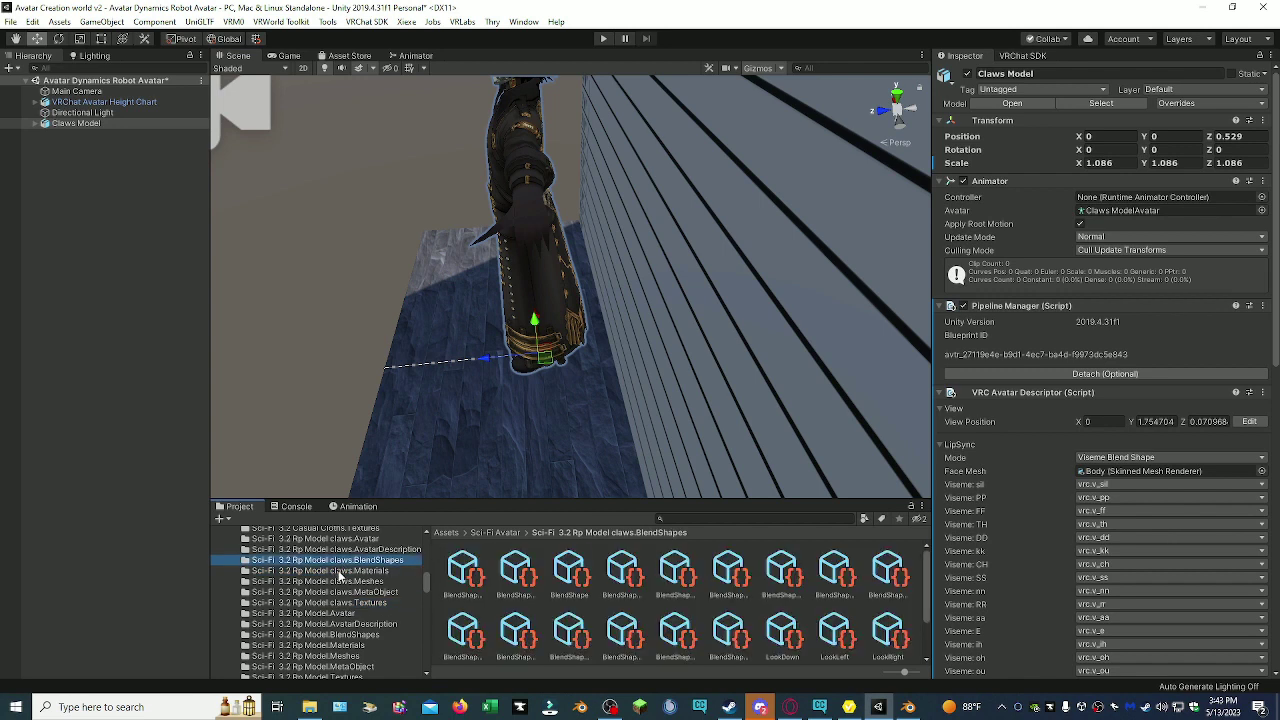
{"action": "left_click", "coordinate": [338, 581]}
{"action": "left_click", "coordinate": [334, 592]}
{"action": "left_click", "coordinate": [328, 603]}
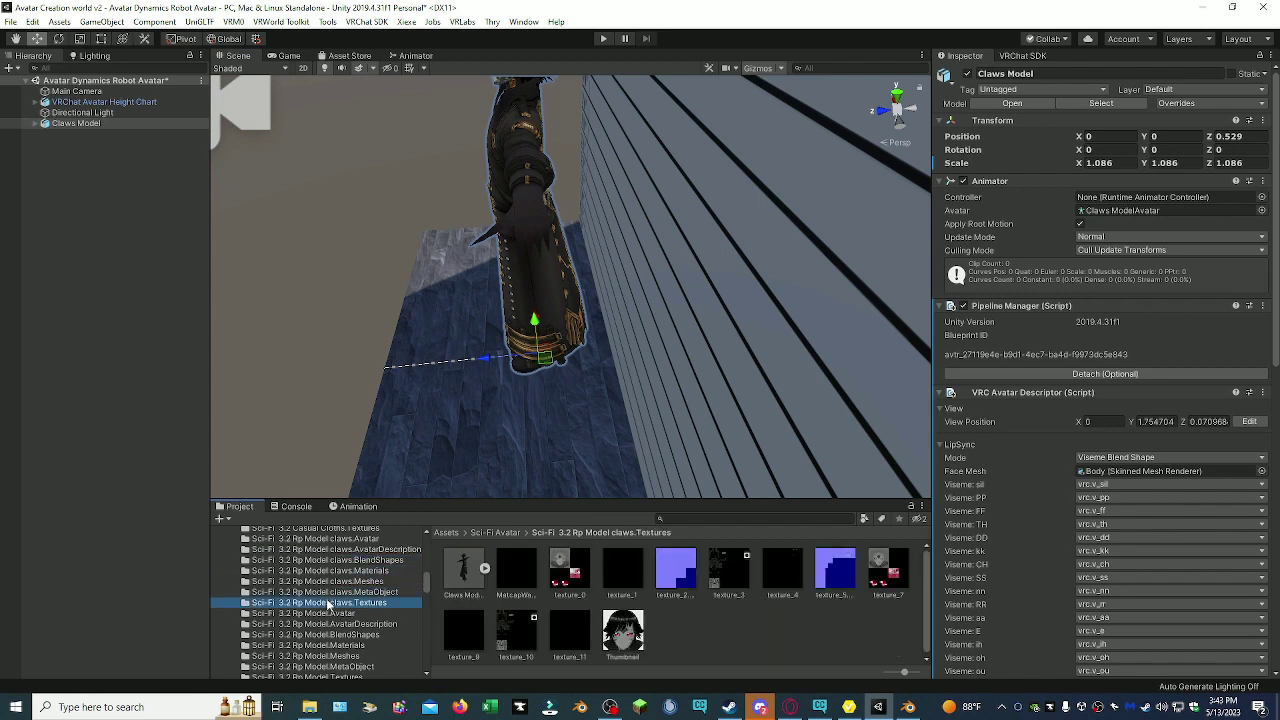
{"action": "left_click", "coordinate": [323, 614]}
- Add the Sci-Fi Slim Jacket avatar from the Sci-Fi Avatar asset folder to the scene
{"action": "scroll", "coordinate": [325, 605], "scroll_direction": "up", "scroll_amount": 8}
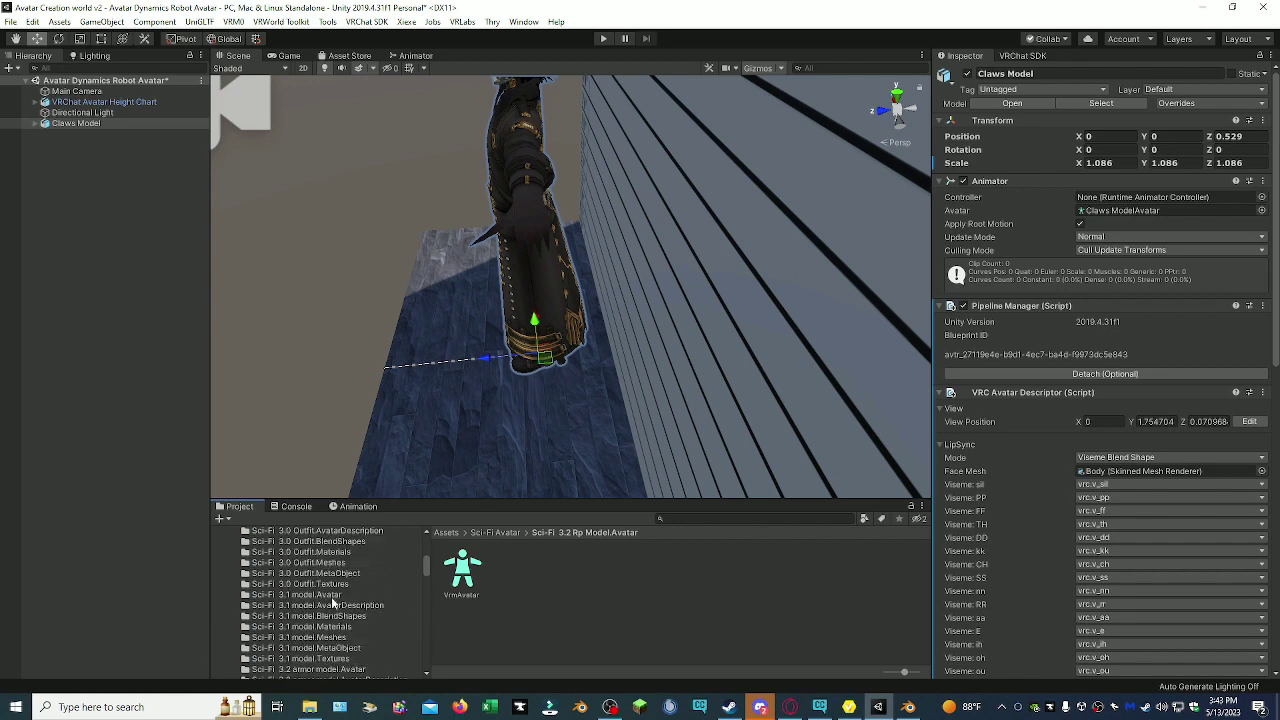
{"action": "left_click", "coordinate": [262, 600]}
{"action": "scroll", "coordinate": [674, 570], "scroll_direction": "down", "scroll_amount": 1}
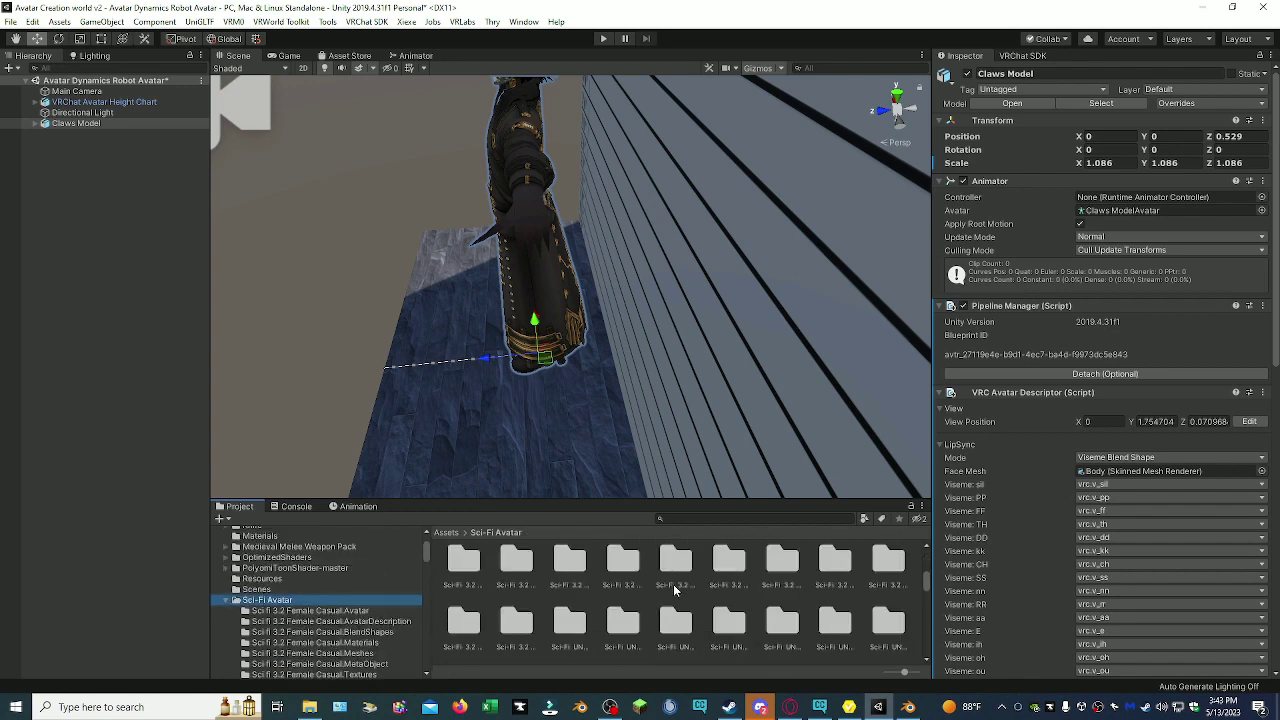
{"action": "scroll", "coordinate": [664, 604], "scroll_direction": "down", "scroll_amount": 2}
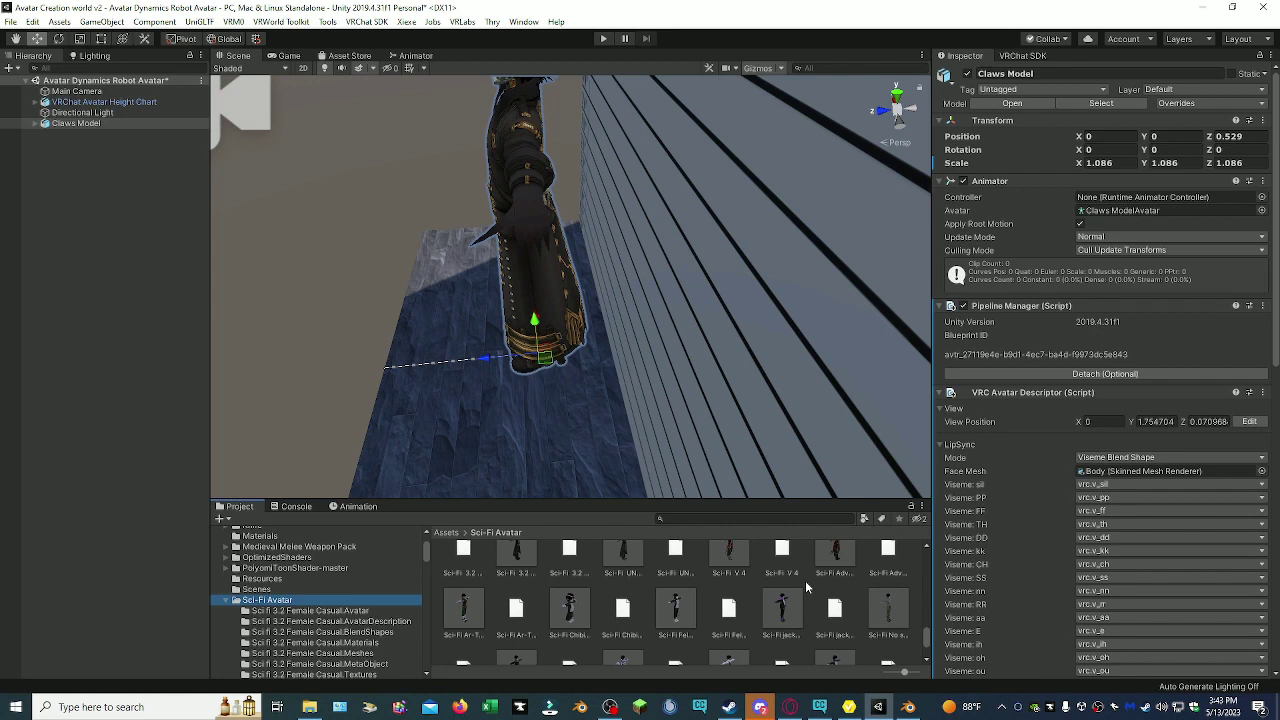
{"action": "scroll", "coordinate": [477, 623], "scroll_direction": "down", "scroll_amount": 1}
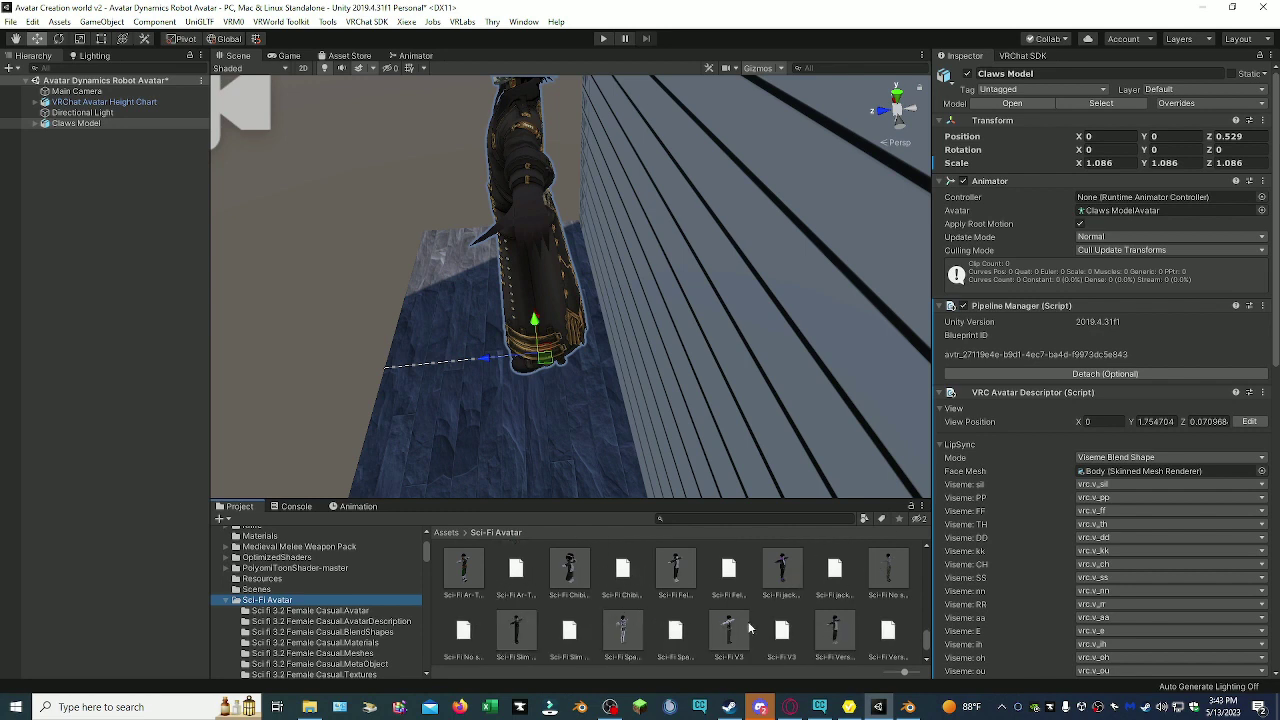
{"action": "scroll", "coordinate": [749, 627], "scroll_direction": "down", "scroll_amount": 1}
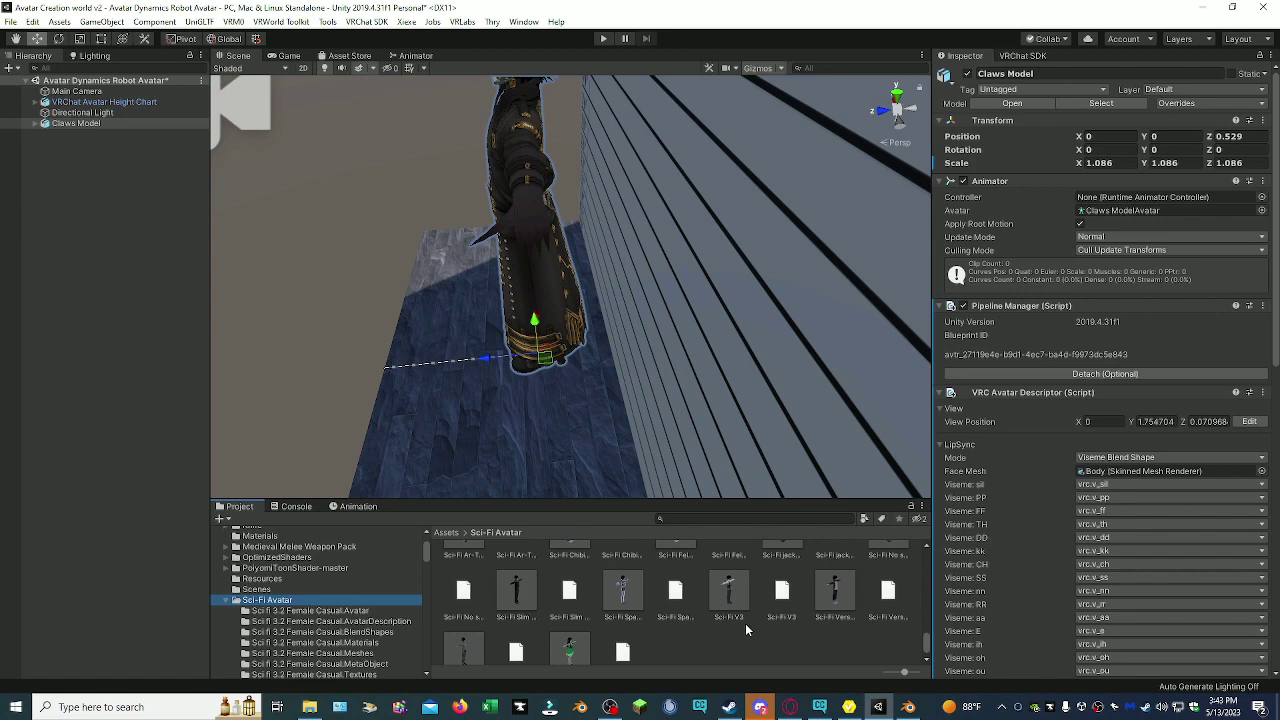
{"action": "scroll", "coordinate": [683, 610], "scroll_direction": "down", "scroll_amount": 1}
{"action": "left_click_drag", "start_coordinate": [516, 568], "coordinate": [141, 394]}
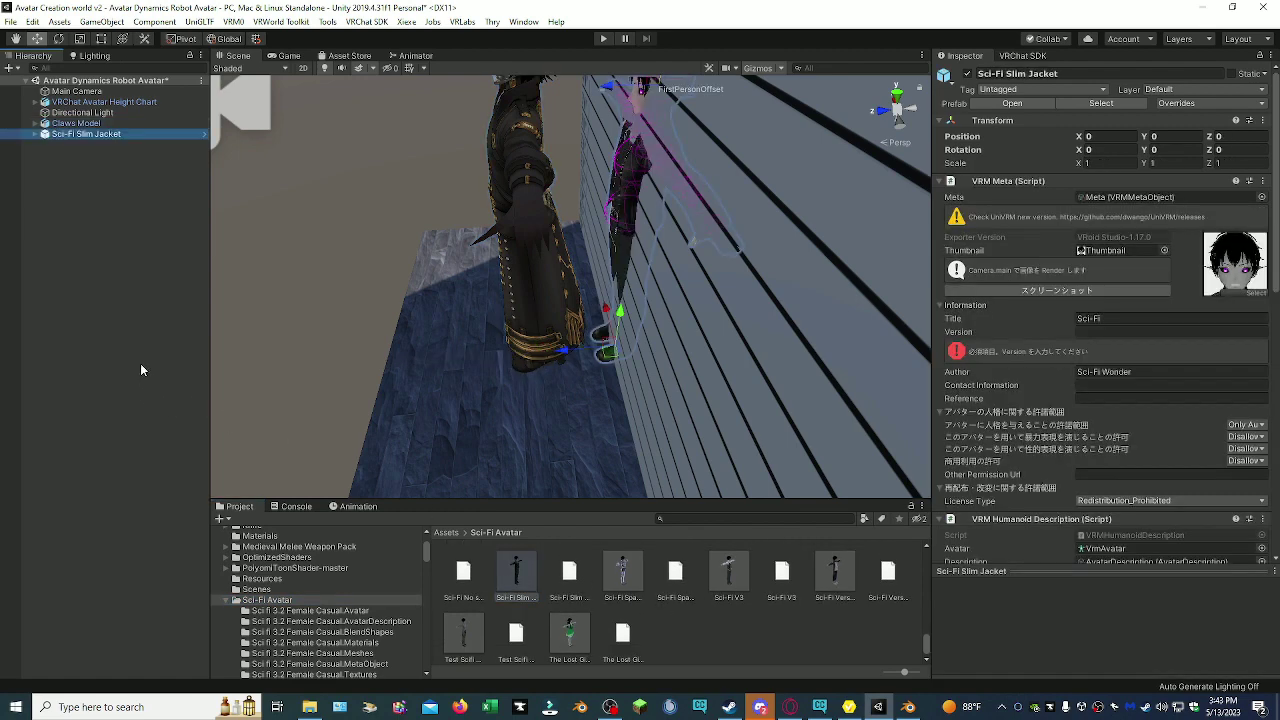
- Examine the Sci-Fi Slim Jacket avatar's VRM components and delete it from the scene hierarchy
{"action": "scroll", "coordinate": [1054, 528], "scroll_direction": "down", "scroll_amount": 10}
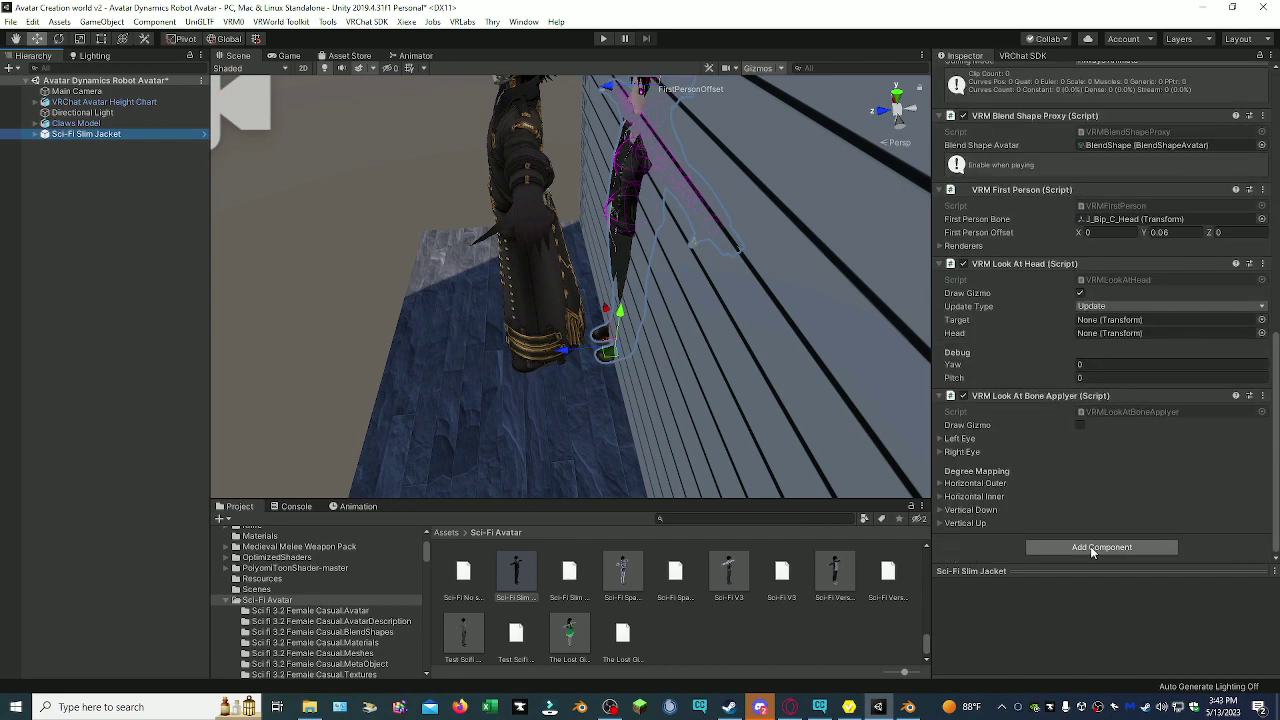
{"action": "scroll", "coordinate": [1055, 450], "scroll_direction": "up", "scroll_amount": 10}
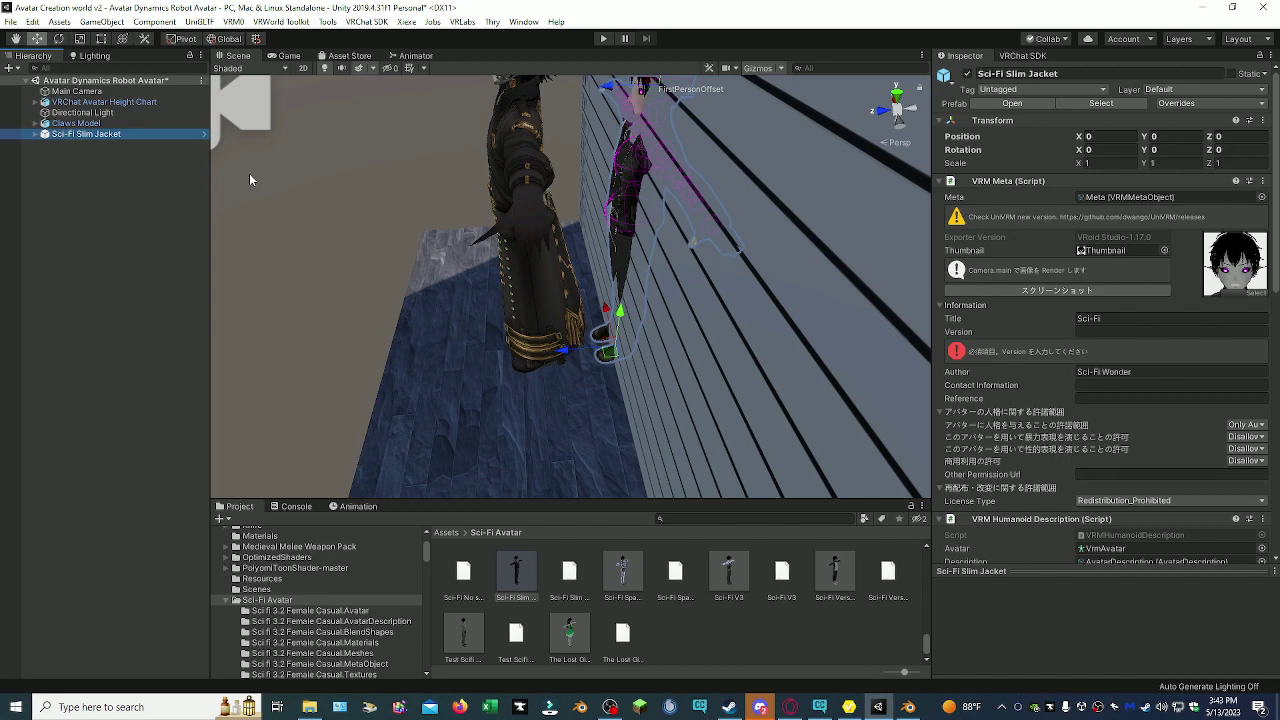
{"action": "right_click", "coordinate": [92, 134]}
{"action": "left_click", "coordinate": [110, 208]}
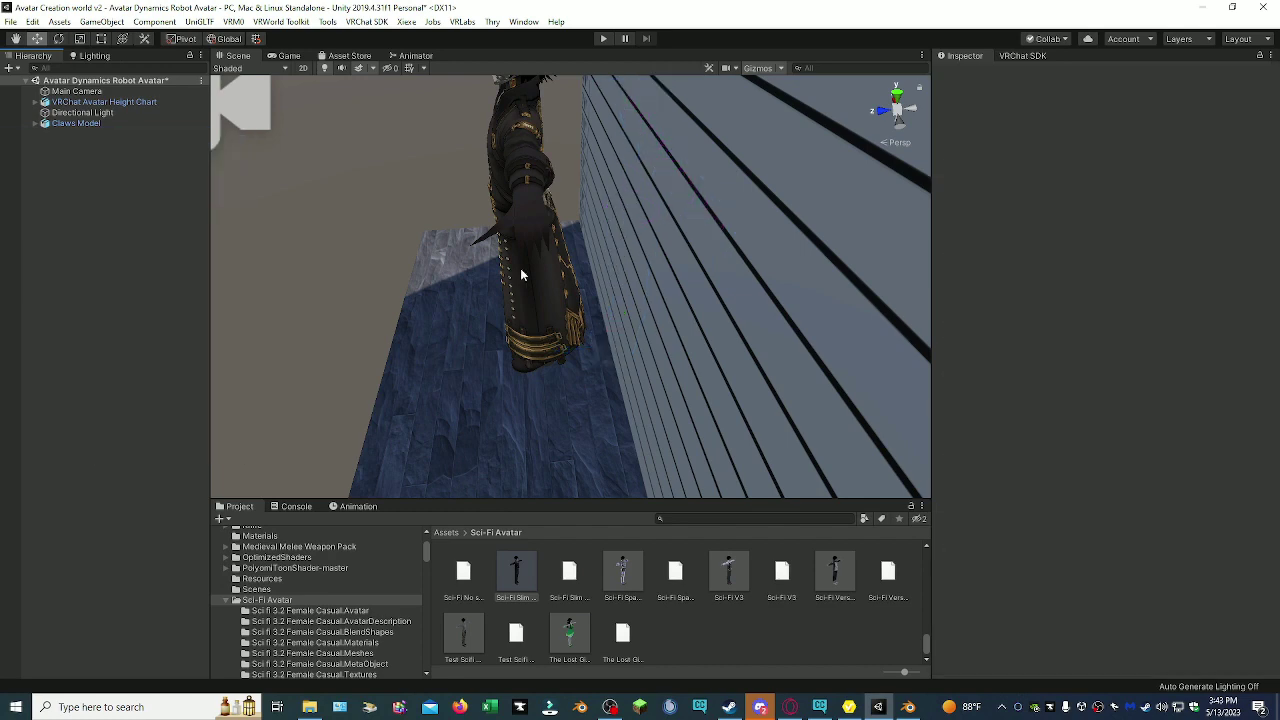
{"action": "right_click_drag", "start_coordinate": [521, 274], "coordinate": [748, 125]}
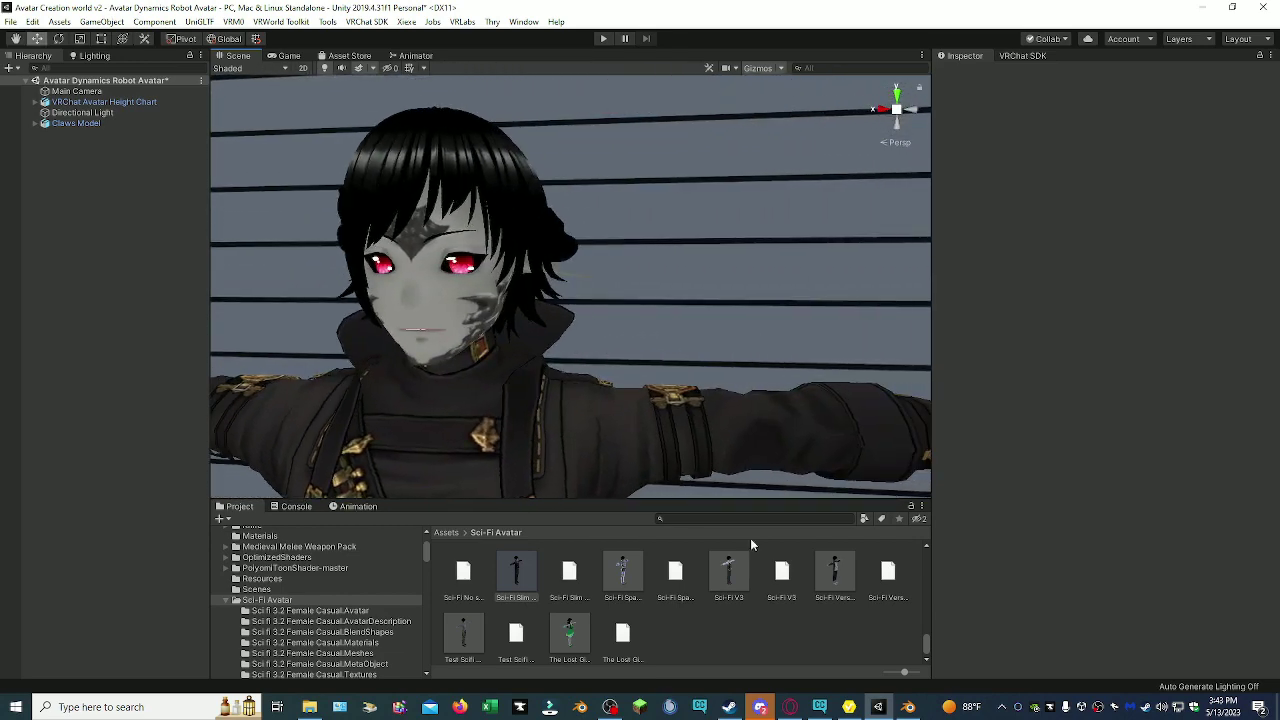
- Switch to Blender, examine the shape key choices for Viseme AA, OH and CH, and widen the CATS sidebar
{"action": "left_click", "coordinate": [908, 707]}
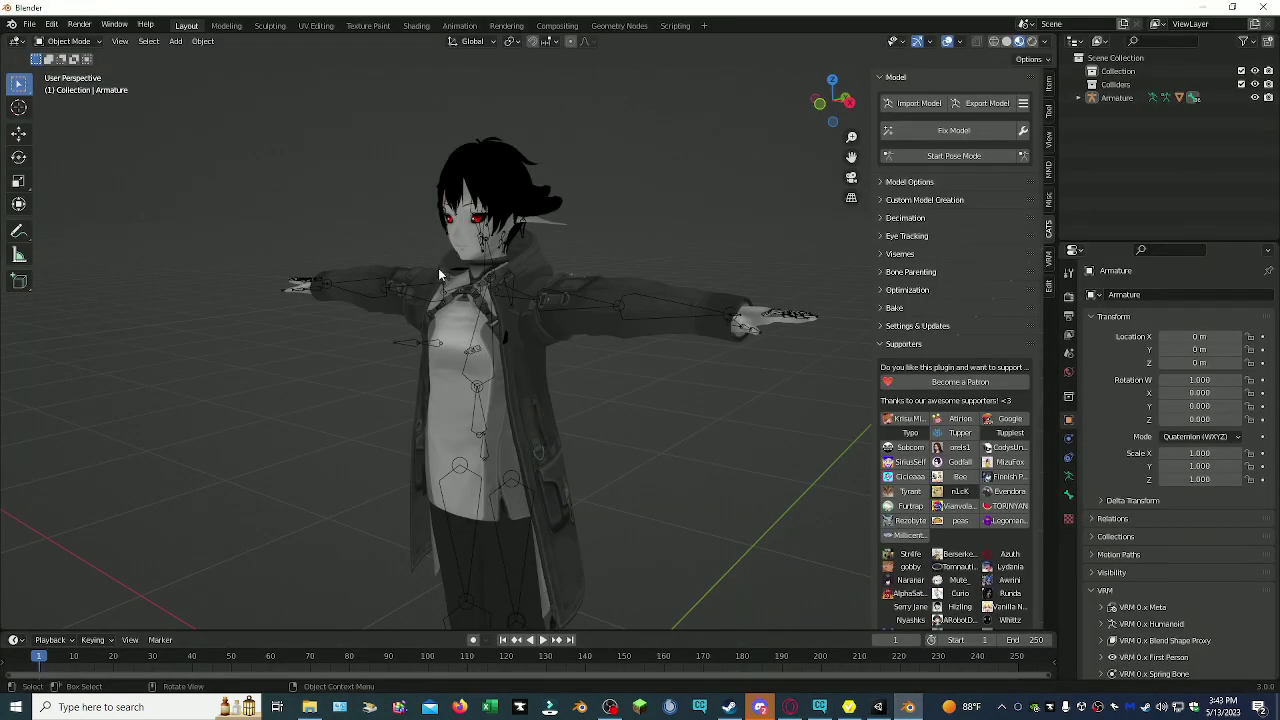
{"action": "left_click", "coordinate": [885, 255]}
{"action": "left_click", "coordinate": [958, 279]}
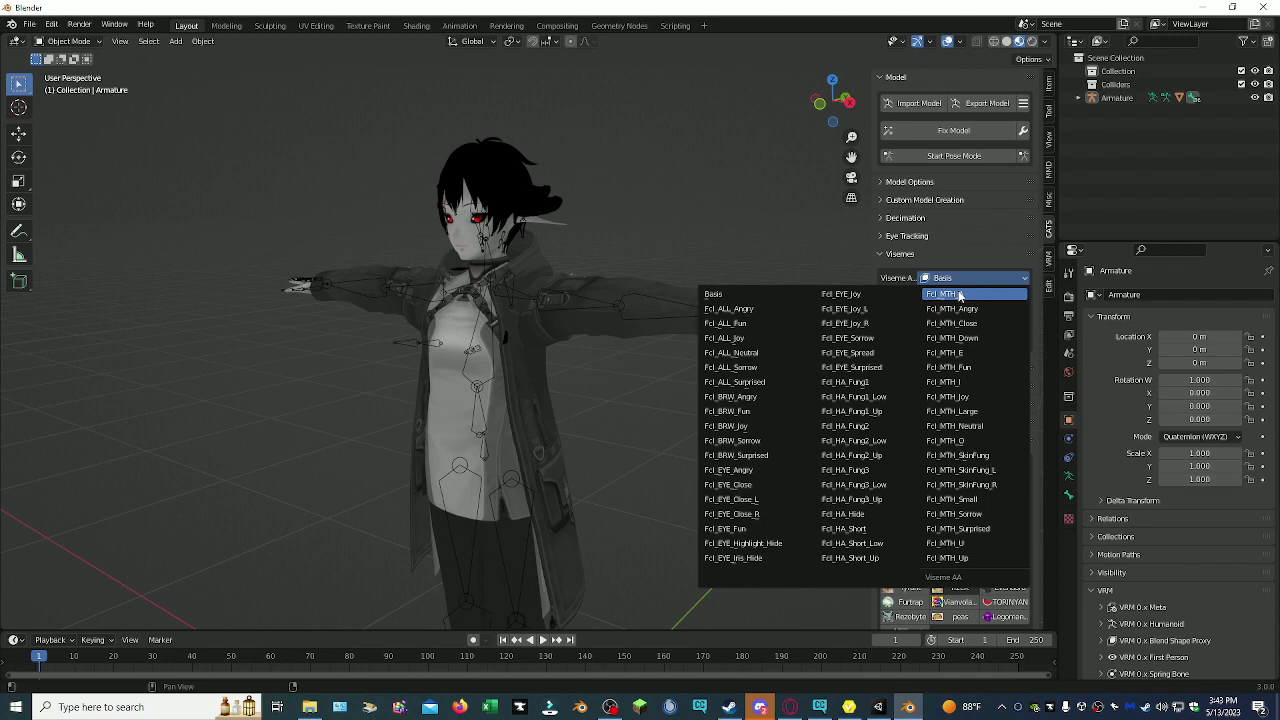
{"action": "left_click", "coordinate": [955, 292]}
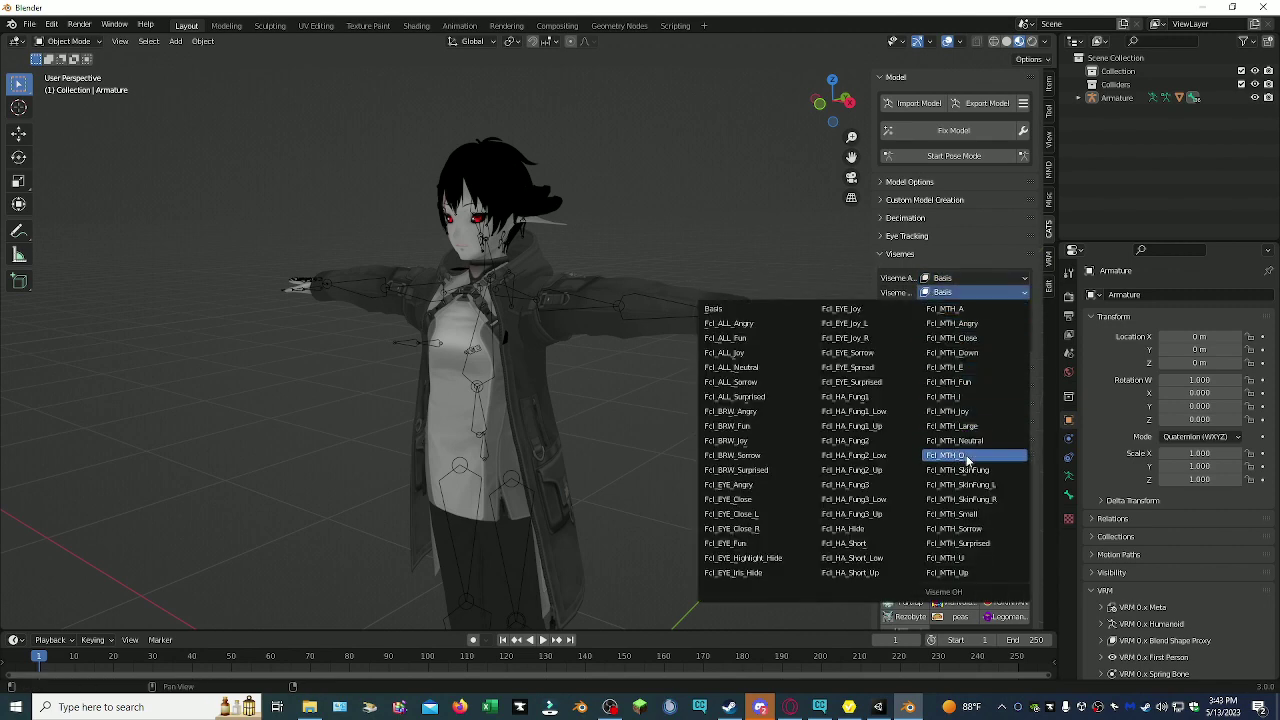
{"action": "left_click", "coordinate": [932, 296]}
{"action": "left_click", "coordinate": [936, 307]}
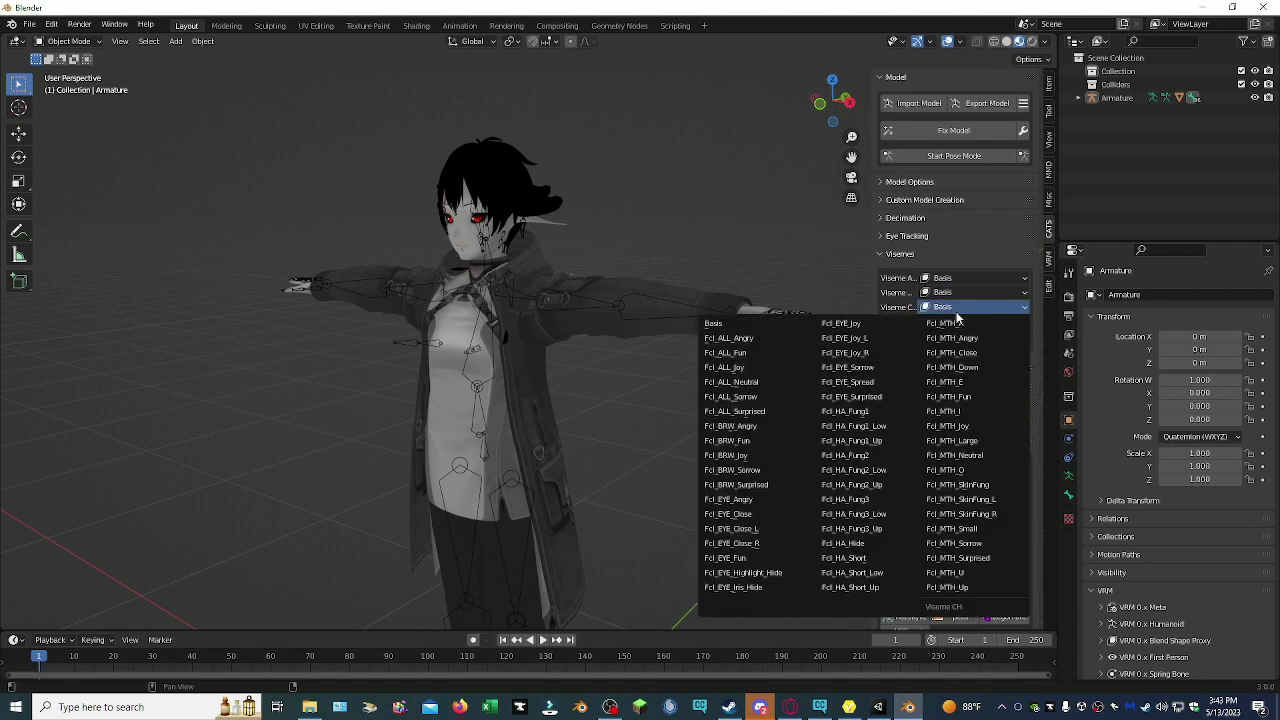
{"action": "left_click", "coordinate": [867, 300]}
{"action": "left_click_drag", "start_coordinate": [872, 300], "coordinate": [816, 302]}
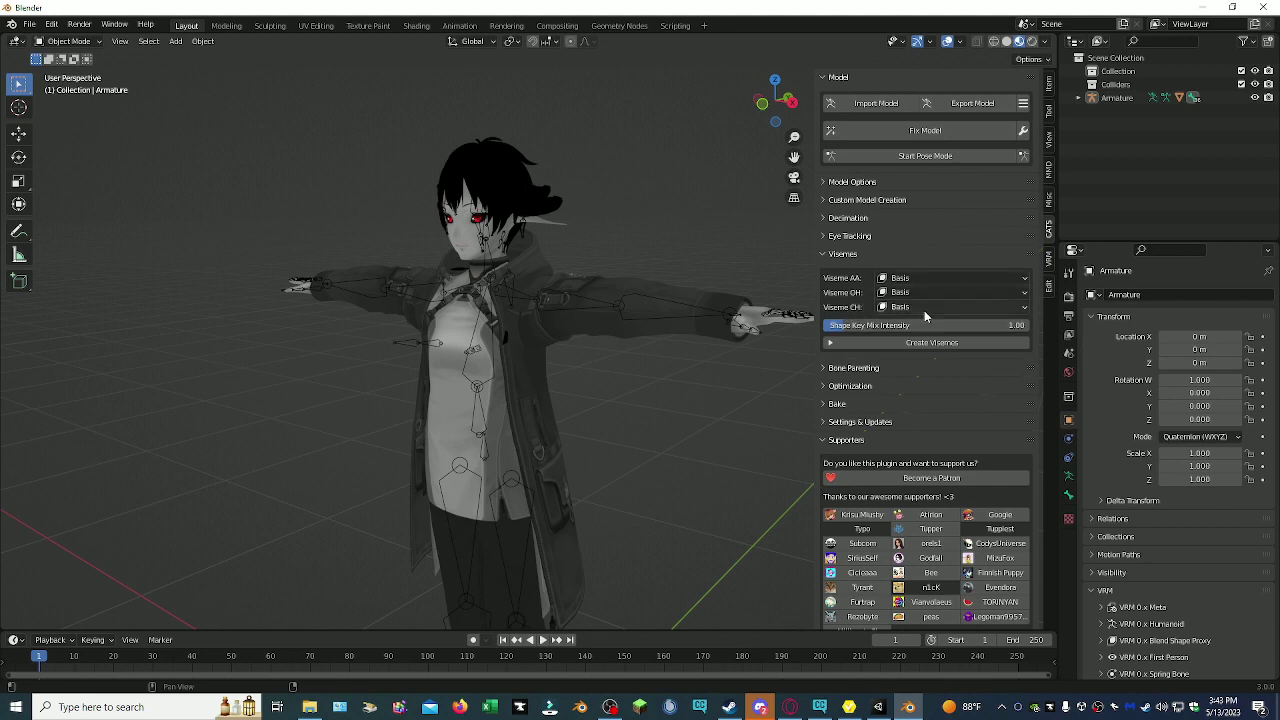
- Collapse the viseme settings and show the CATS eye tracking creation options
{"action": "left_click", "coordinate": [822, 253]}
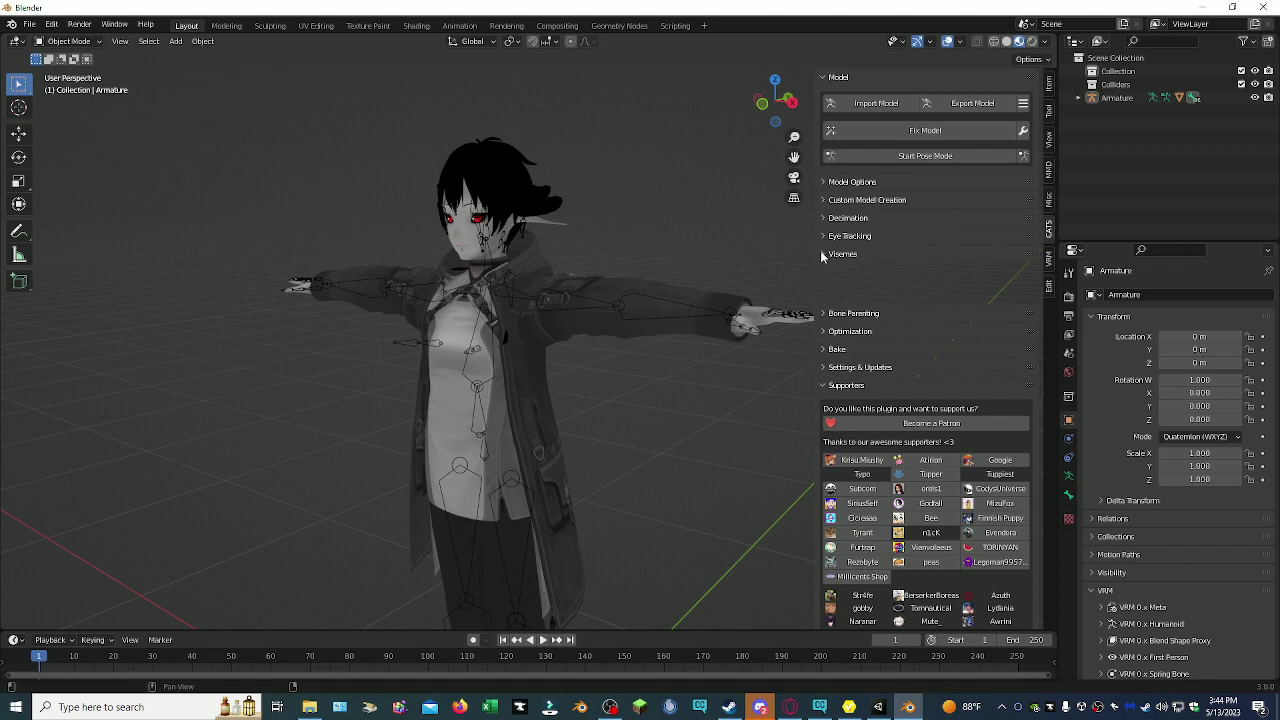
{"action": "left_click", "coordinate": [845, 236]}
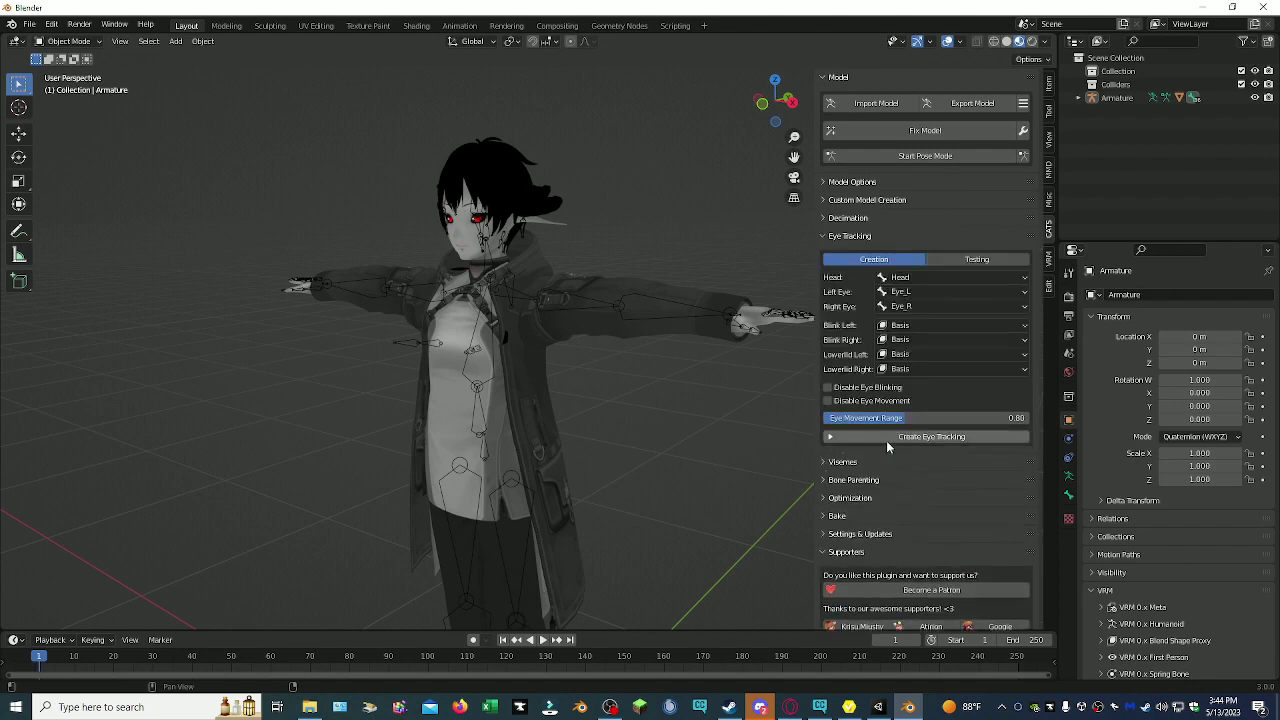
- Create CATS eye tracking for the armature using the assigned head and eye bones
{"action": "left_click", "coordinate": [826, 236]}
{"action": "right_click", "coordinate": [497, 238]}
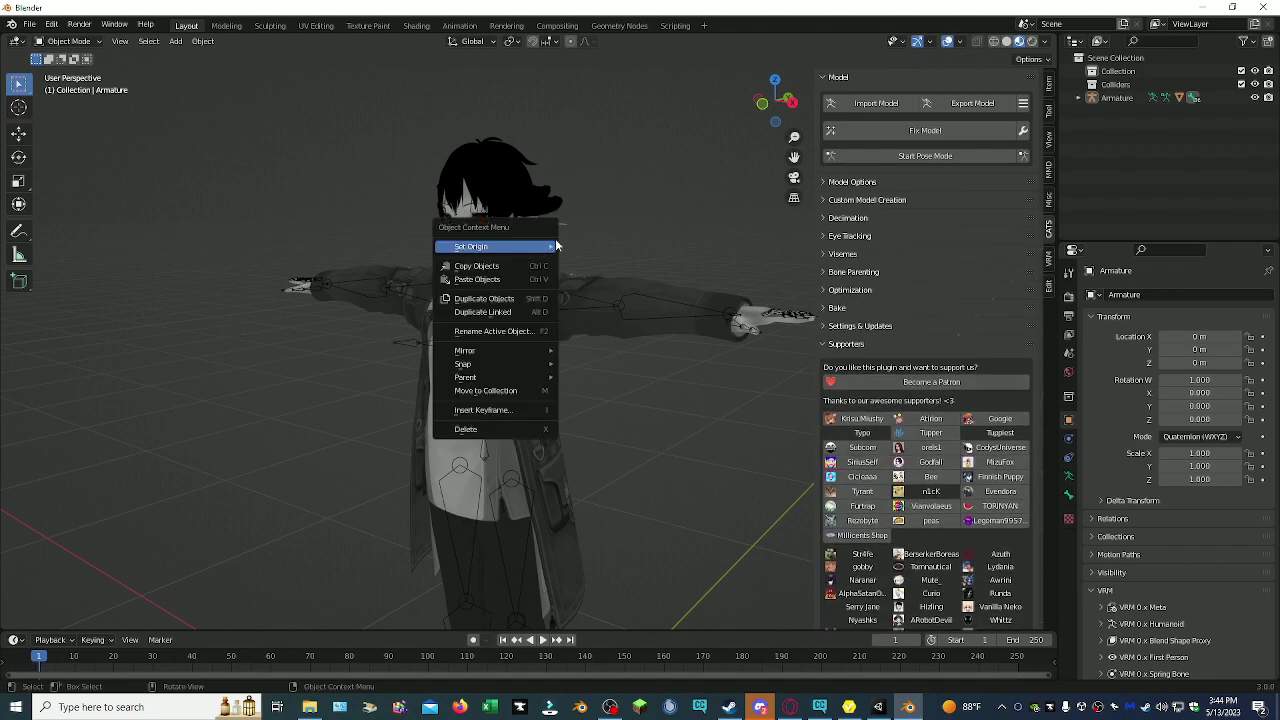
{"action": "middle_click_drag", "start_coordinate": [640, 190], "coordinate": [708, 203]}
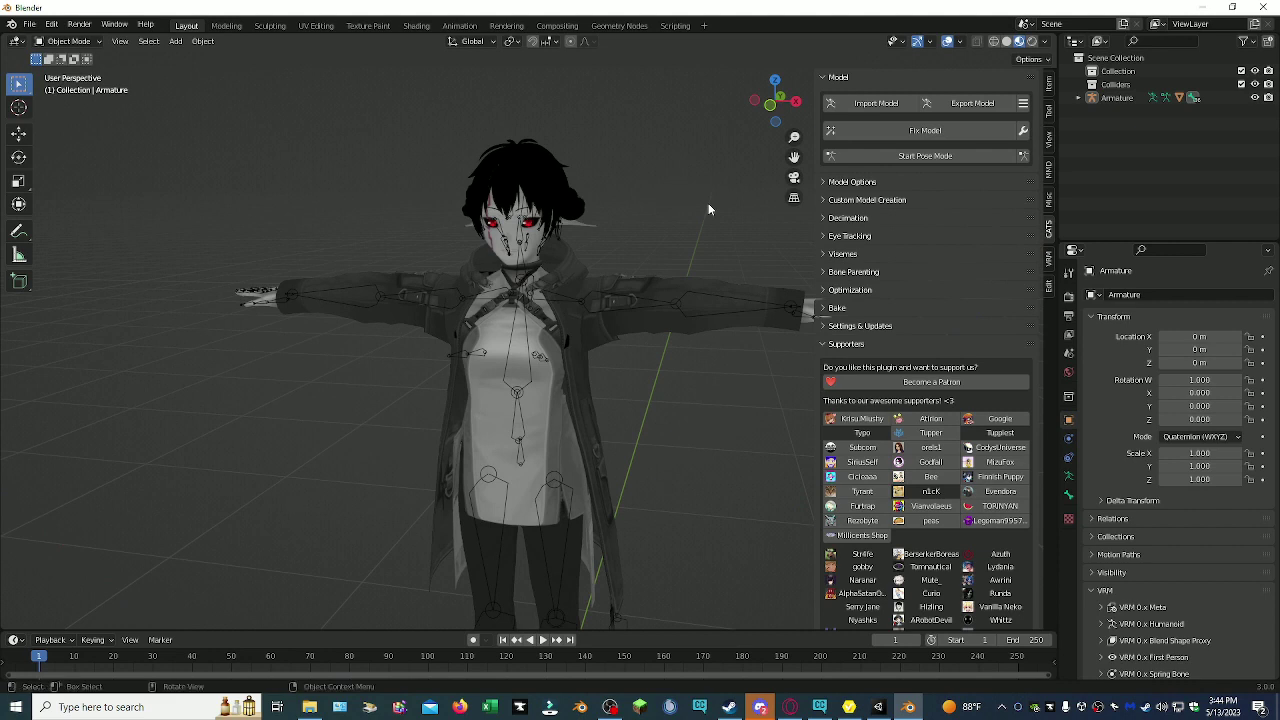
{"action": "left_click", "coordinate": [826, 237]}
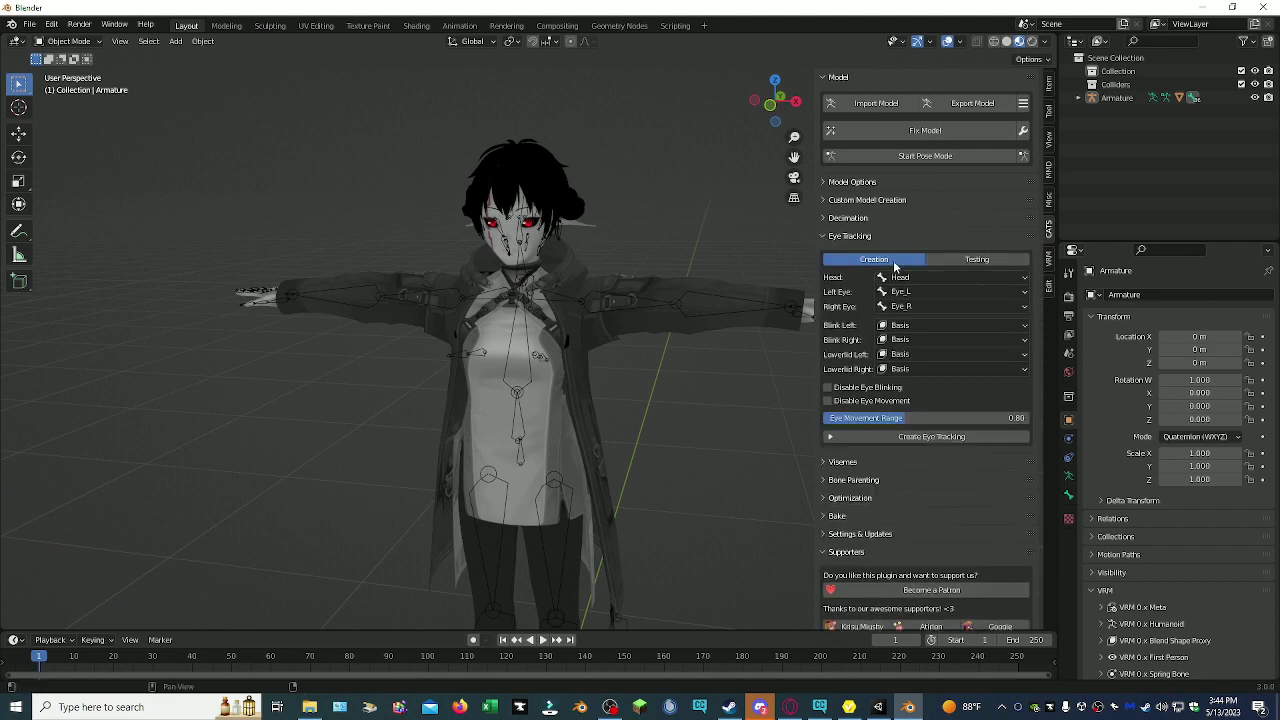
{"action": "left_click", "coordinate": [948, 436]}
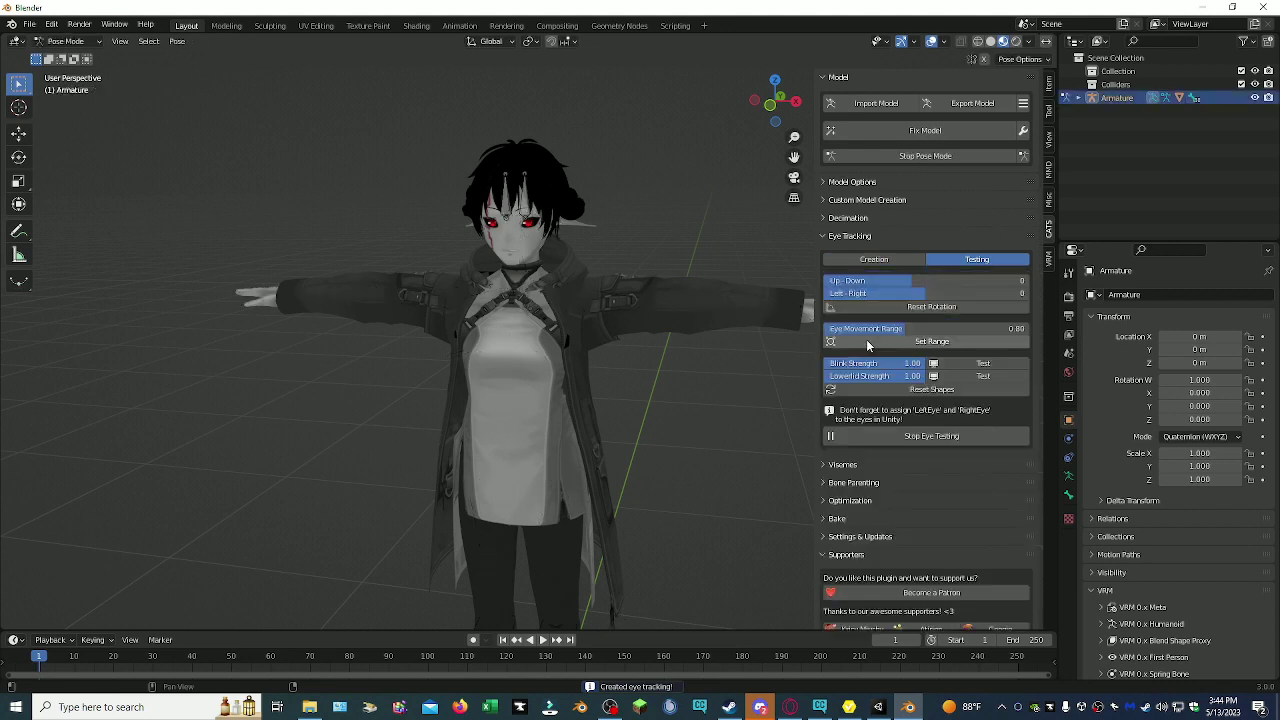
- Test the eyes' up-down movement, reset the rotation and collapse the eye tracking settings
{"action": "mouse_move", "coordinate": [899, 281]}
{"action": "left_mouse_down"}
{"action": "mouse_move", "coordinate": [970, 281]}
{"action": "mouse_move", "coordinate": [910, 281]}
{"action": "left_mouse_up"}
{"action": "left_click", "coordinate": [942, 307]}
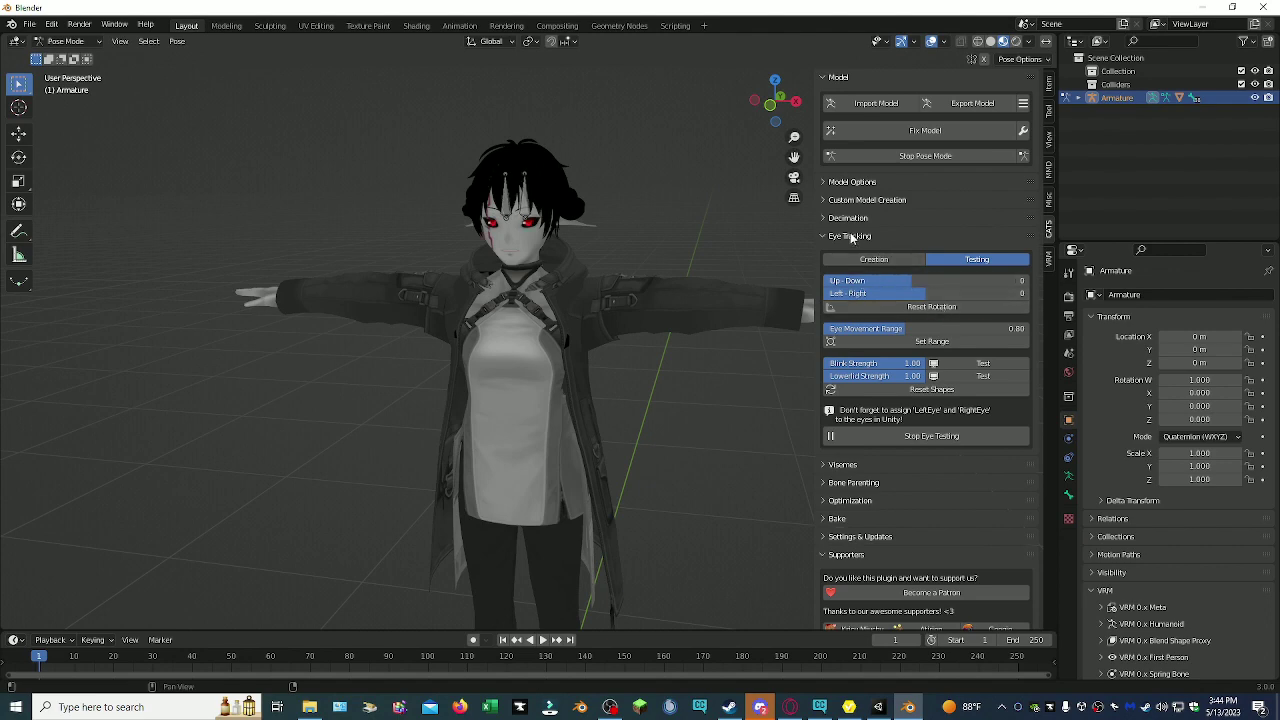
{"action": "left_click", "coordinate": [850, 236]}
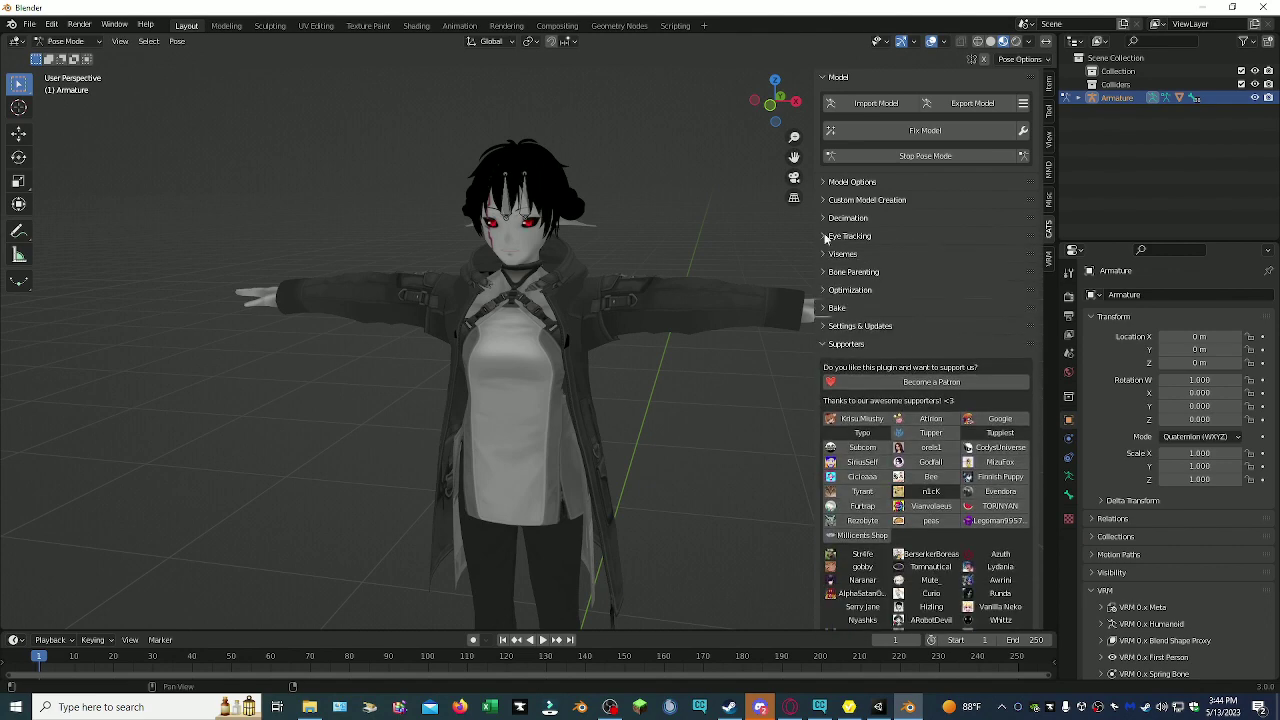
- Switch to Unity and show the contents of the Sci-Fi 3.0 model.Textures folder
{"action": "left_click", "coordinate": [878, 707]}
{"action": "right_click_drag", "start_coordinate": [550, 380], "coordinate": [486, 542]}
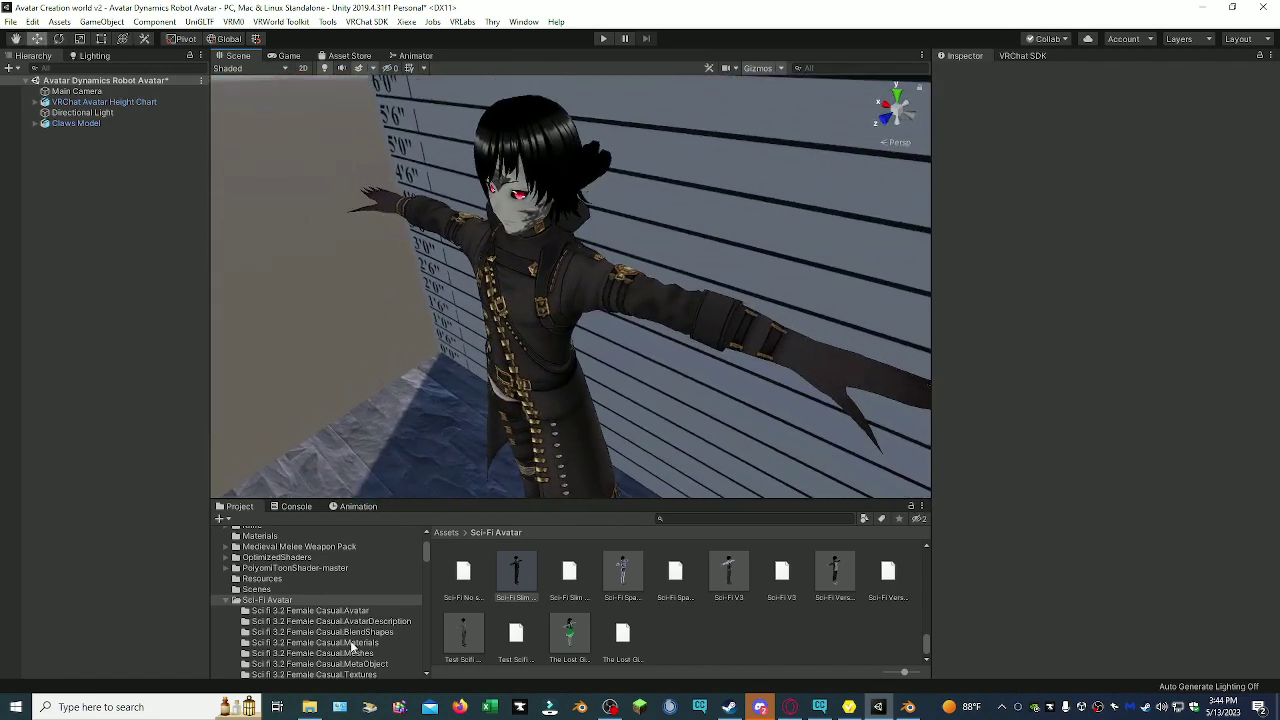
{"action": "scroll", "coordinate": [352, 648], "scroll_direction": "down", "scroll_amount": 4}
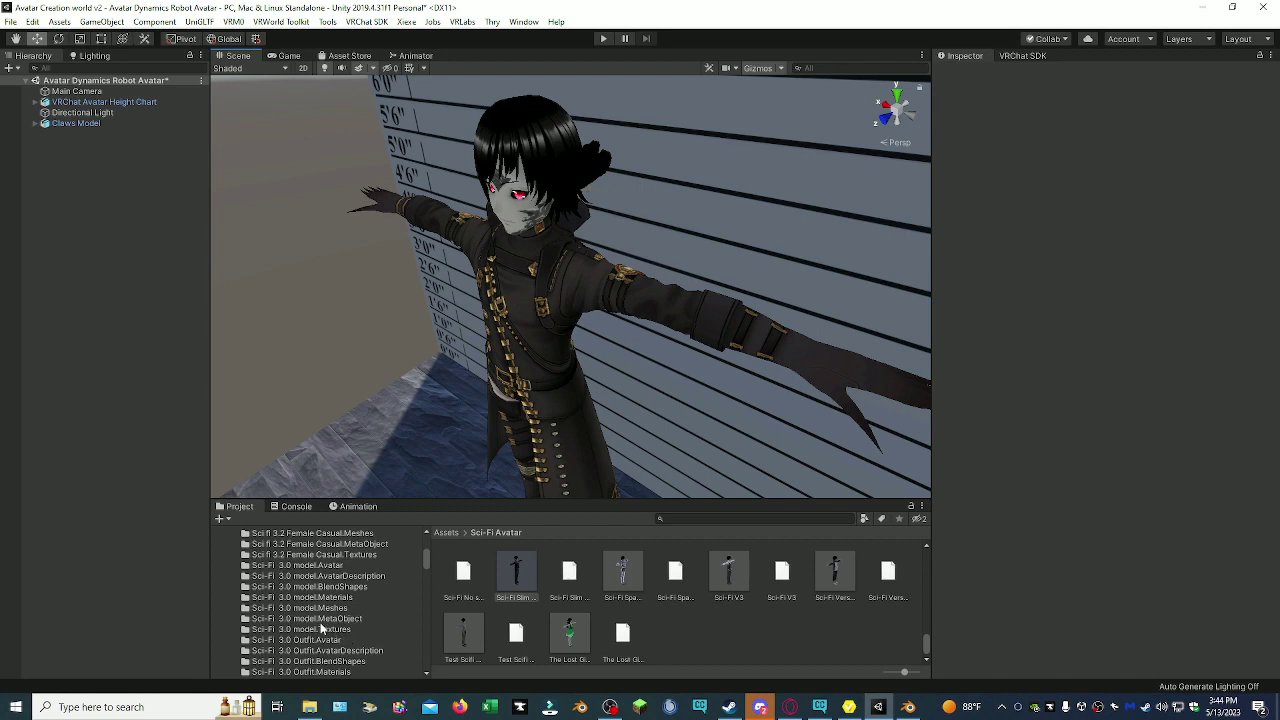
{"action": "scroll", "coordinate": [322, 628], "scroll_direction": "down", "scroll_amount": 2}
{"action": "left_click", "coordinate": [322, 590]}
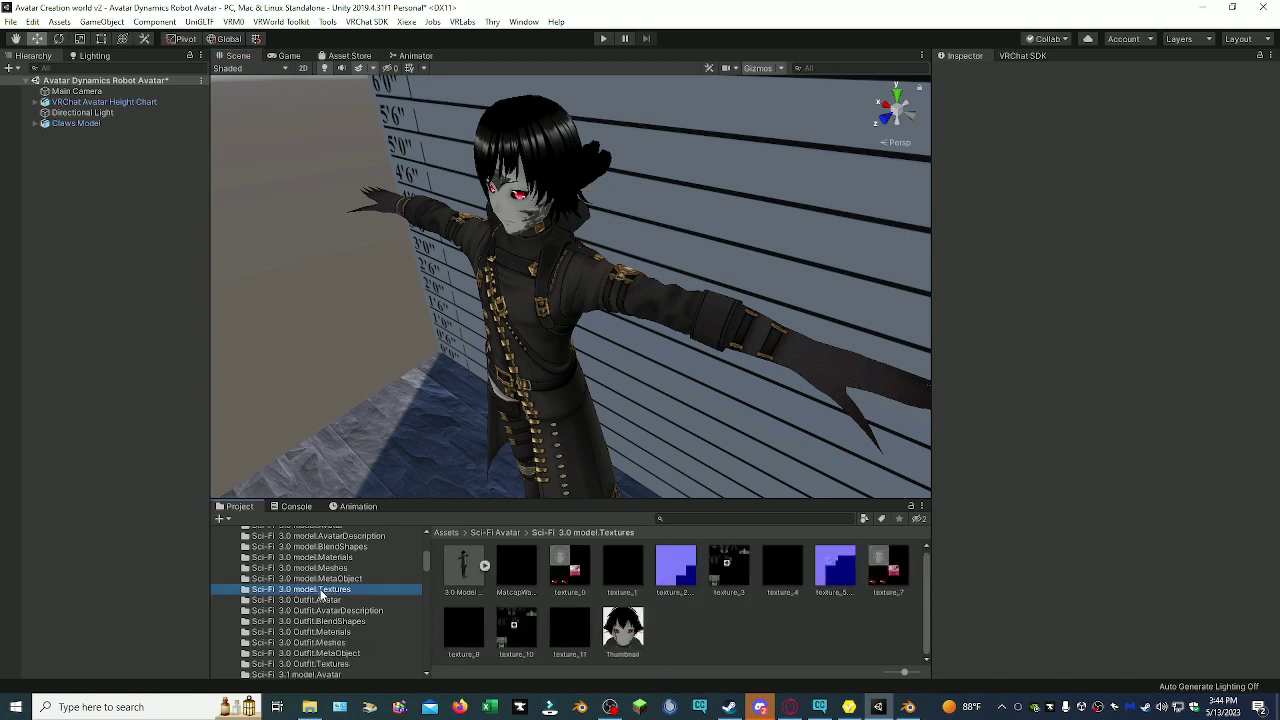
{"action": "scroll", "coordinate": [307, 578], "scroll_direction": "up", "scroll_amount": 3}
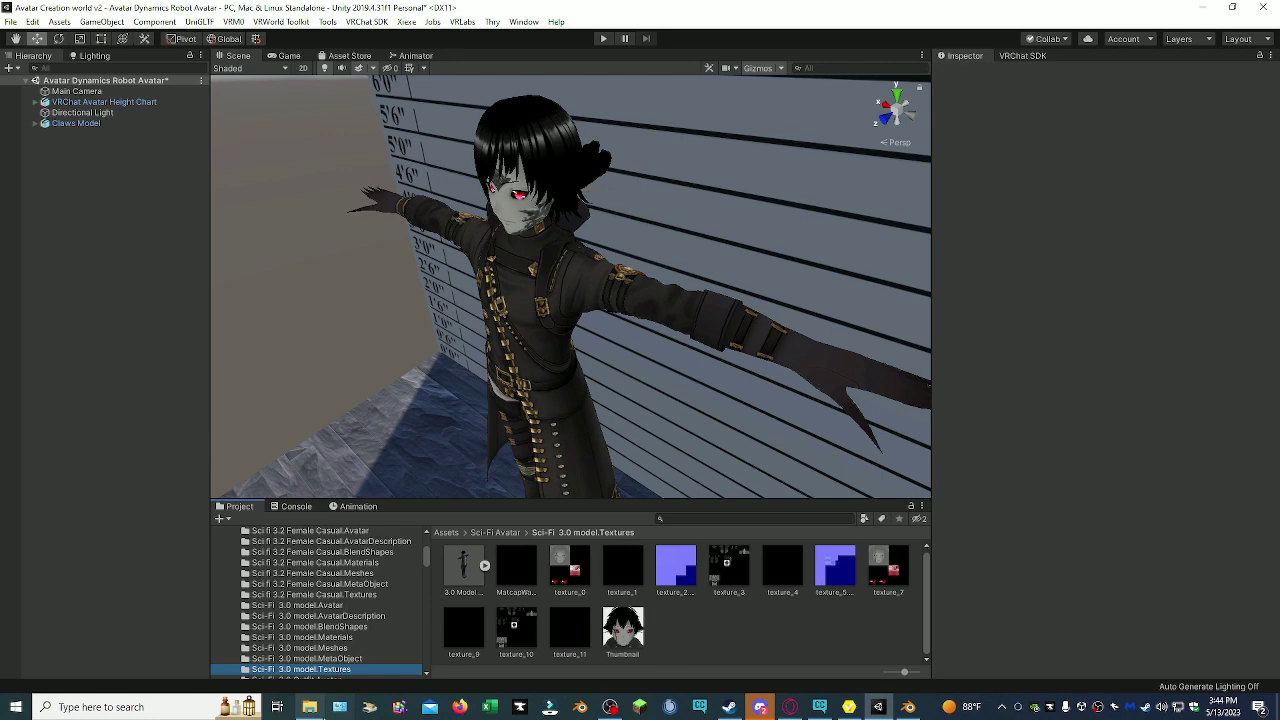
- Look over the model files in the Downloads folder in File Explorer and return to Unity
{"action": "left_click", "coordinate": [310, 707]}
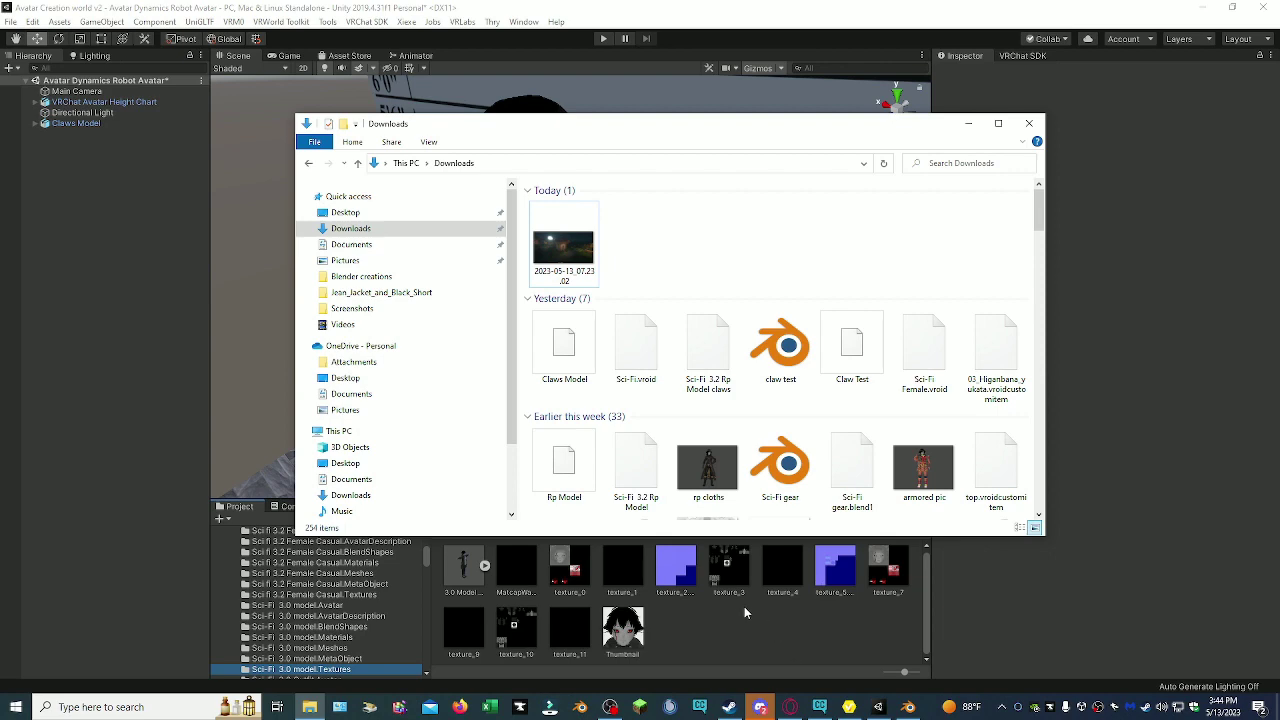
{"action": "left_click", "coordinate": [967, 124]}
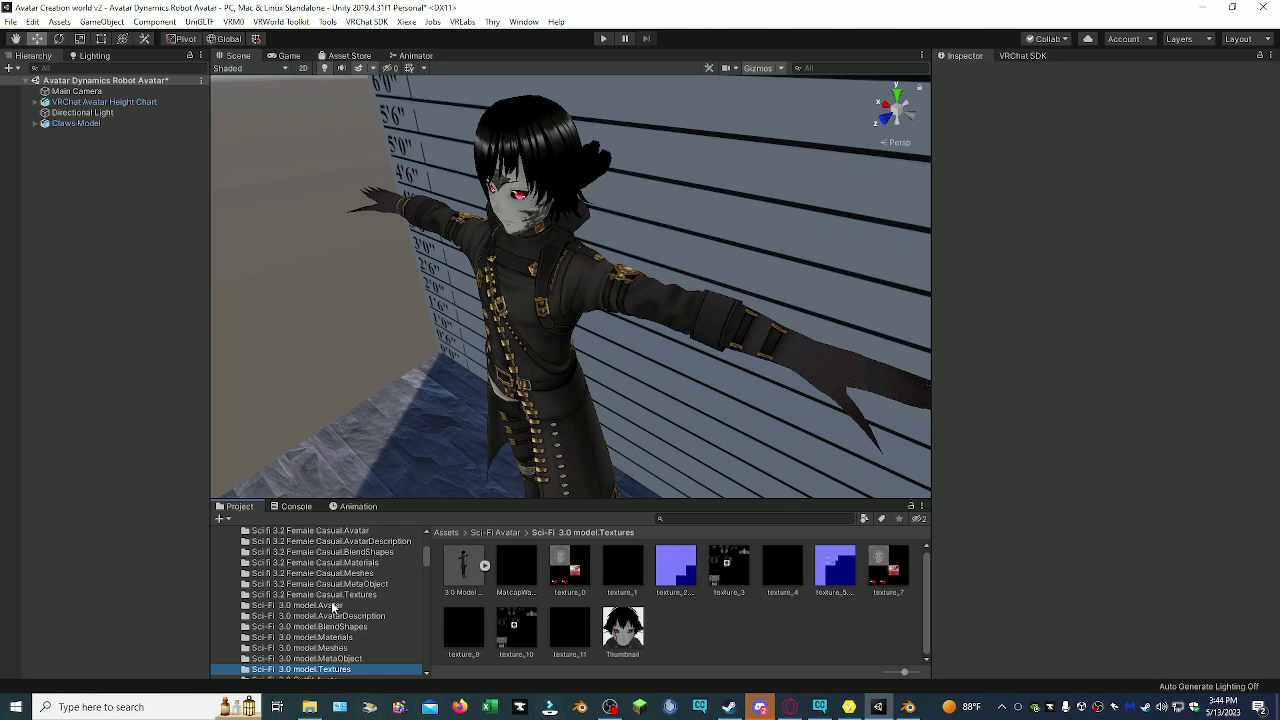
{"action": "scroll", "coordinate": [333, 607], "scroll_direction": "down", "scroll_amount": 3}
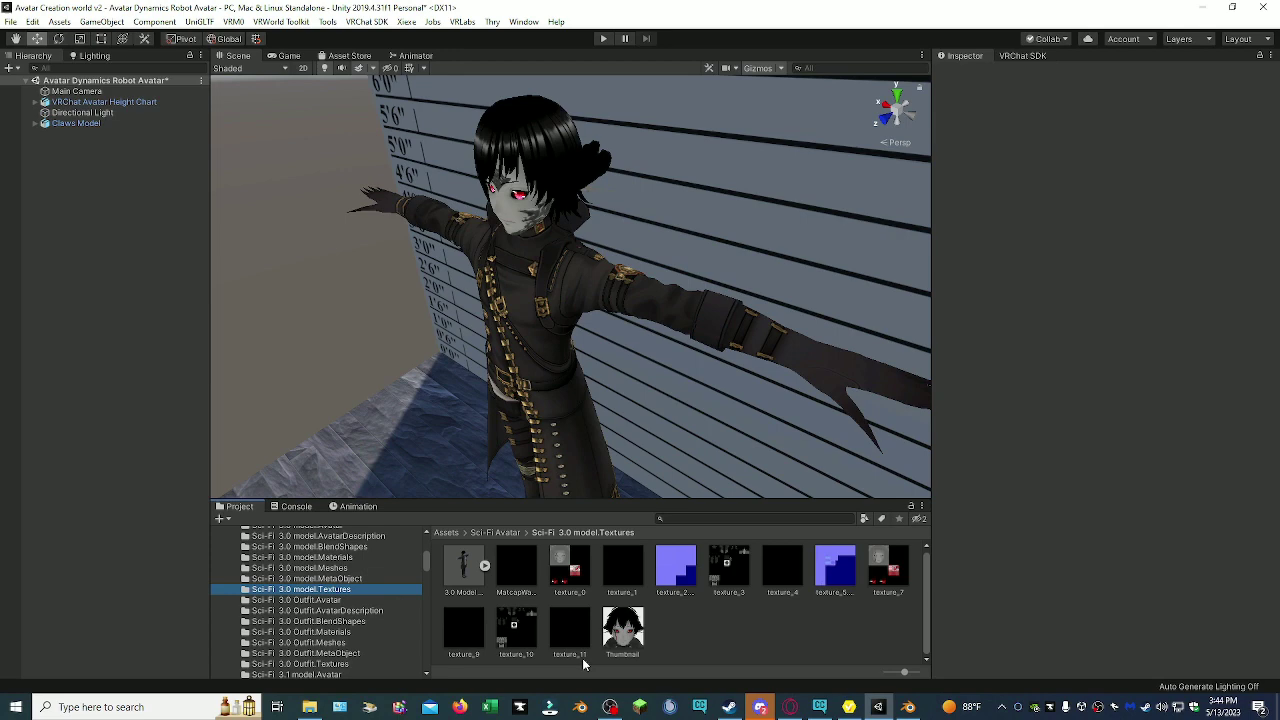
{"action": "left_click", "coordinate": [309, 707]}
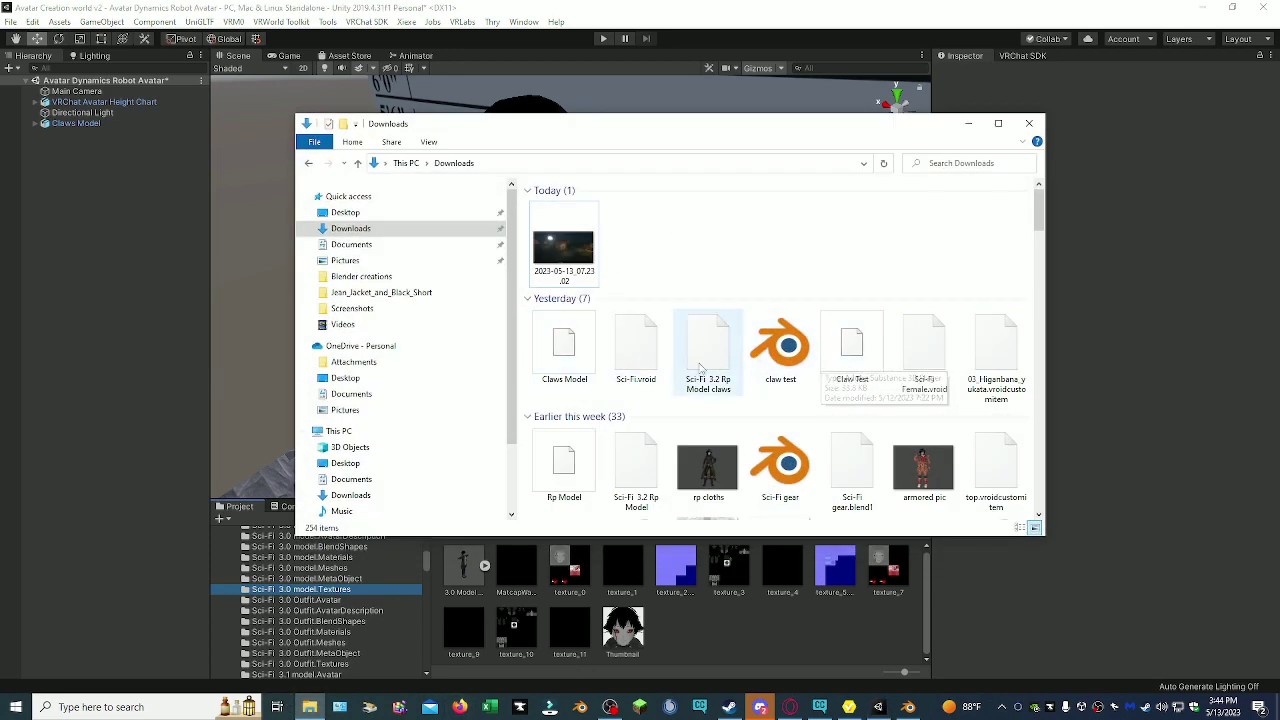
{"action": "left_click", "coordinate": [968, 123]}
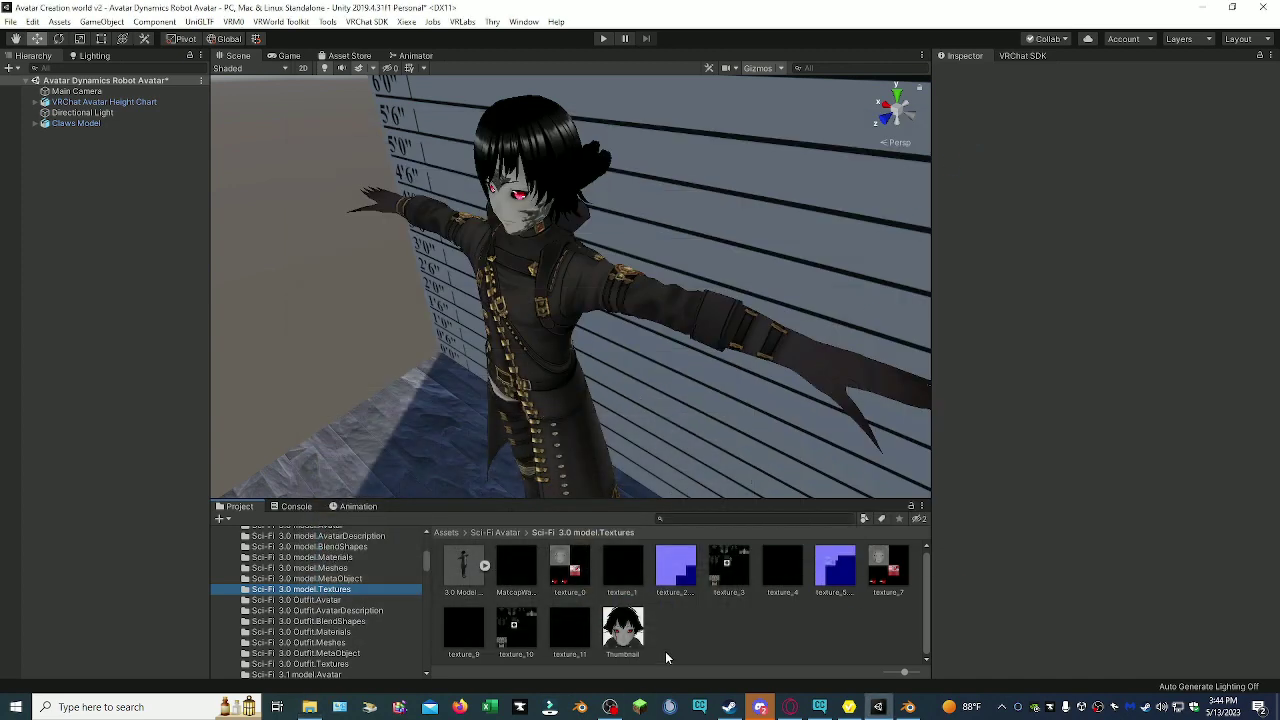
- Check the materials folder and the rig import settings of the 3.0 Model scifi asset, including its animation type choices
{"action": "left_click", "coordinate": [483, 576]}
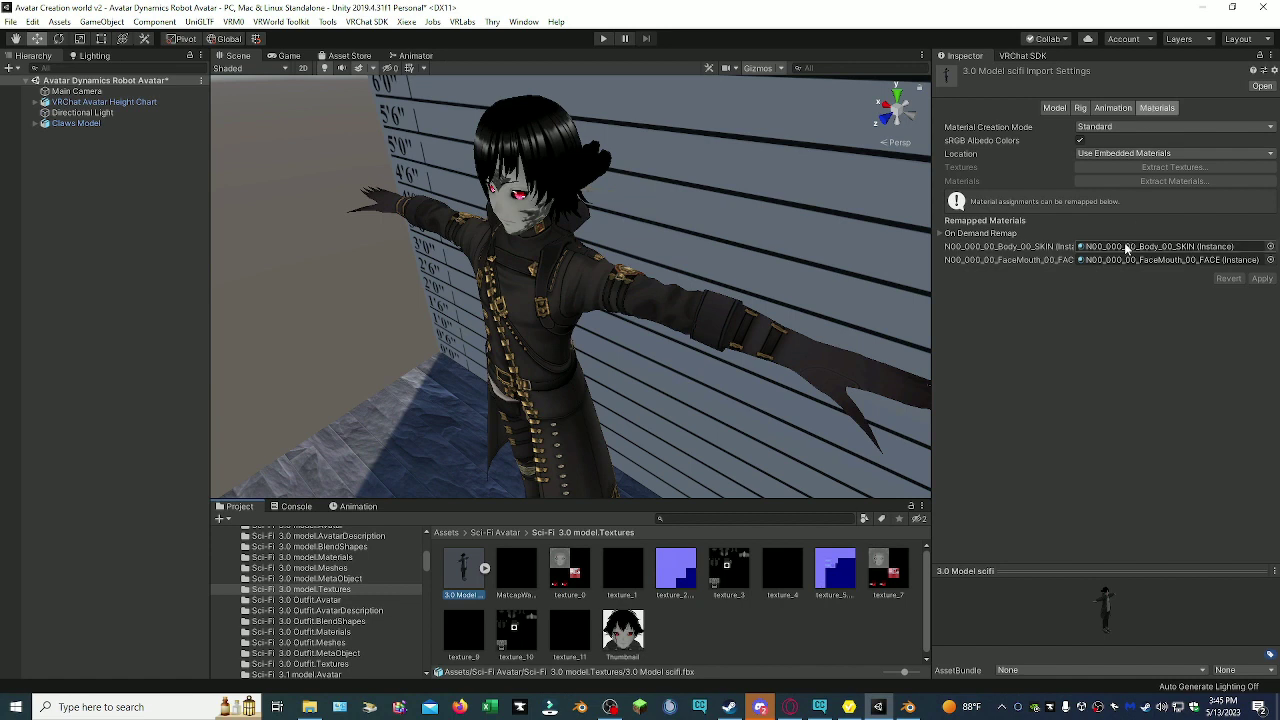
{"action": "left_click", "coordinate": [336, 558]}
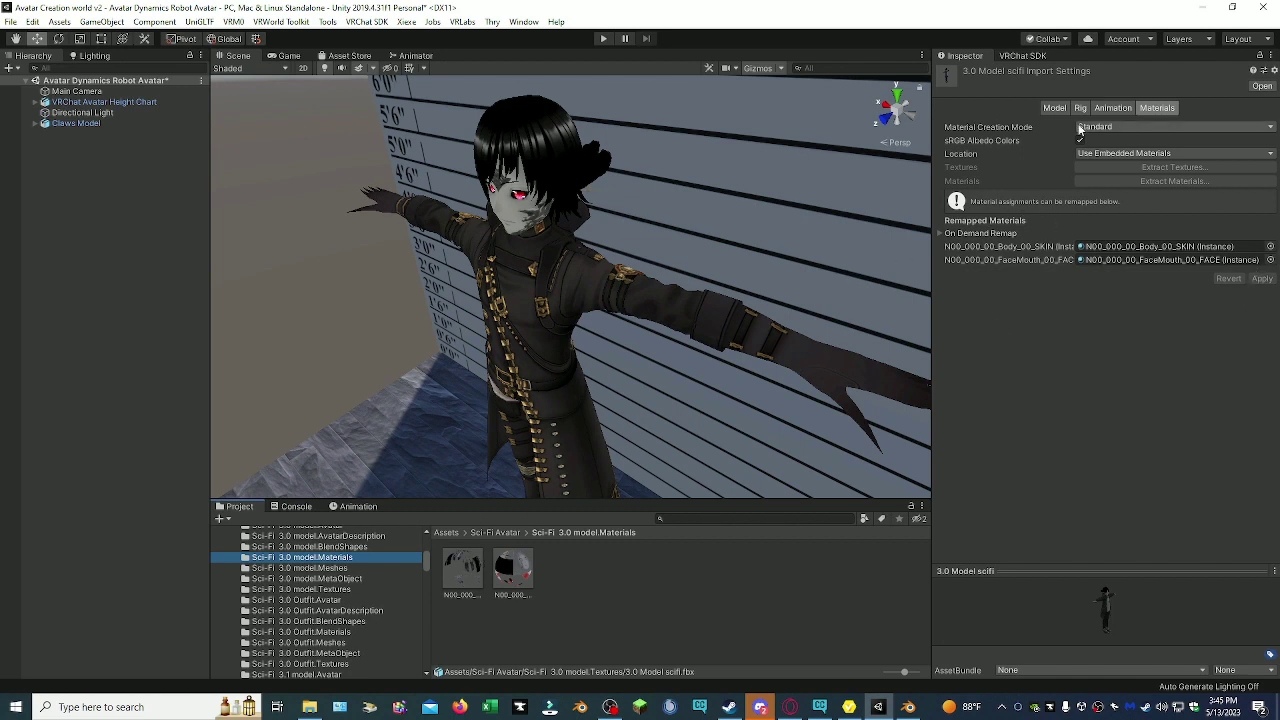
{"action": "left_click", "coordinate": [1085, 109]}
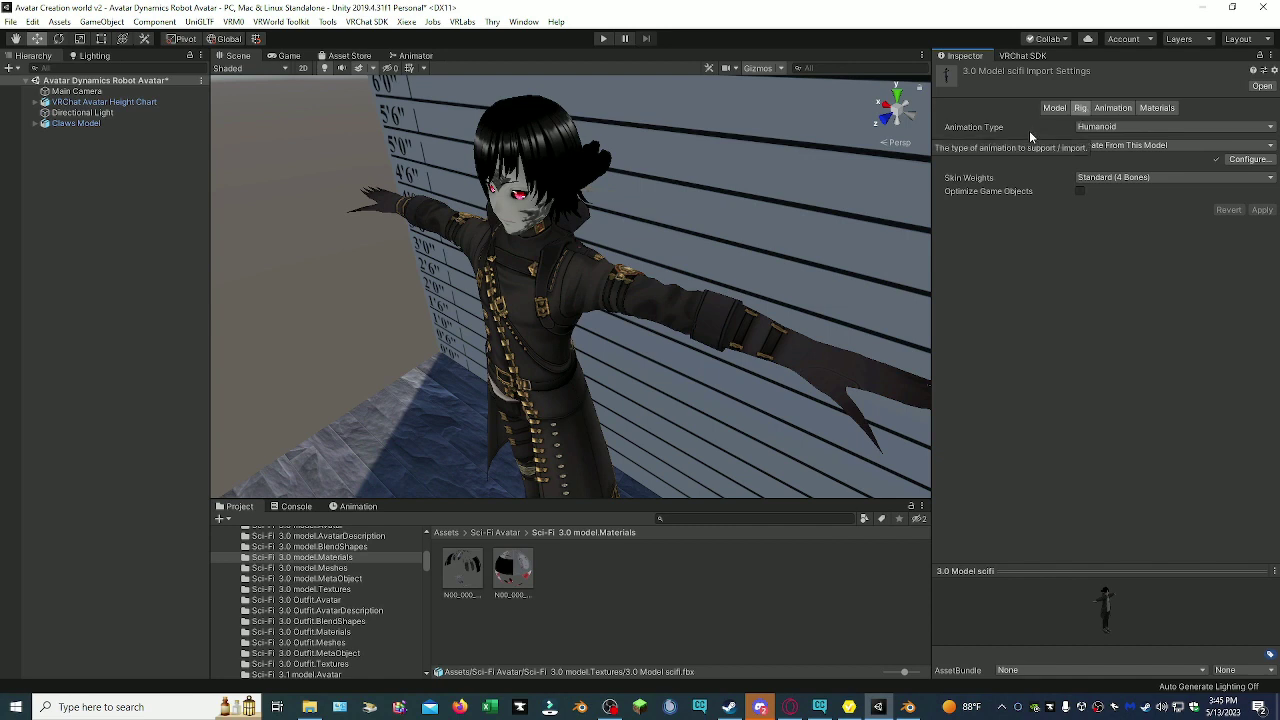
{"action": "left_click", "coordinate": [1104, 126]}
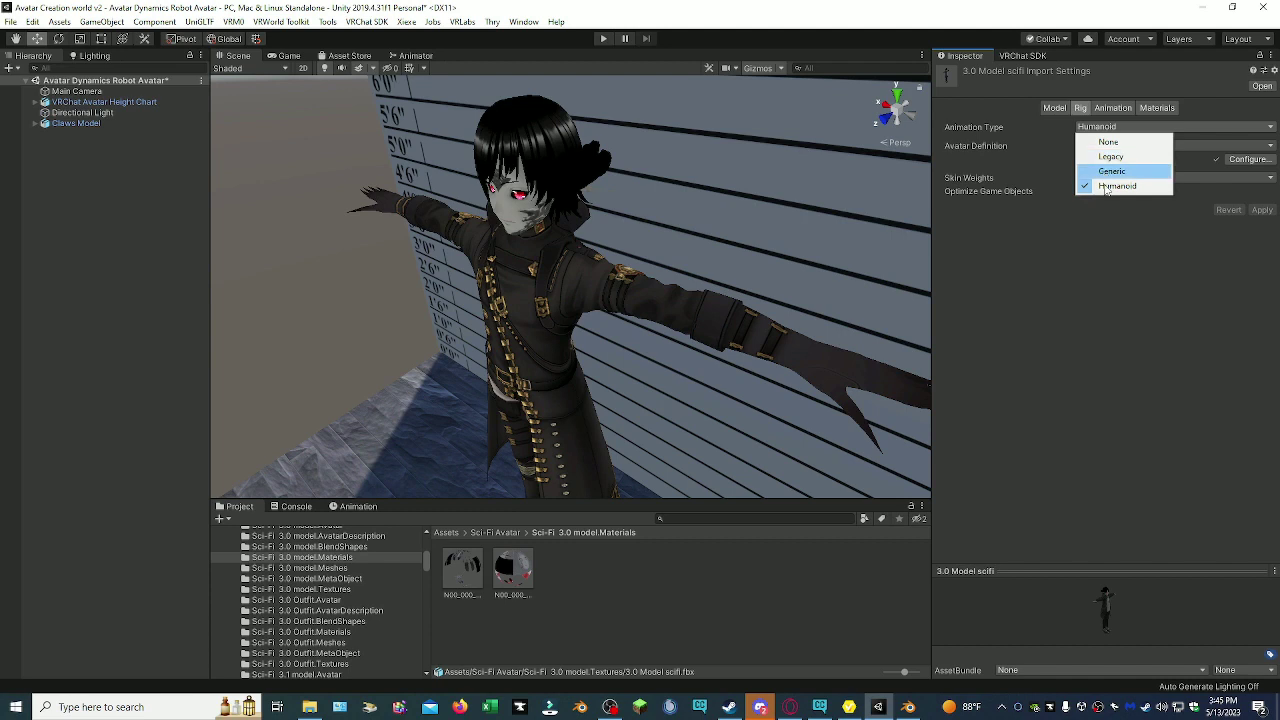
{"action": "left_click", "coordinate": [1110, 128]}
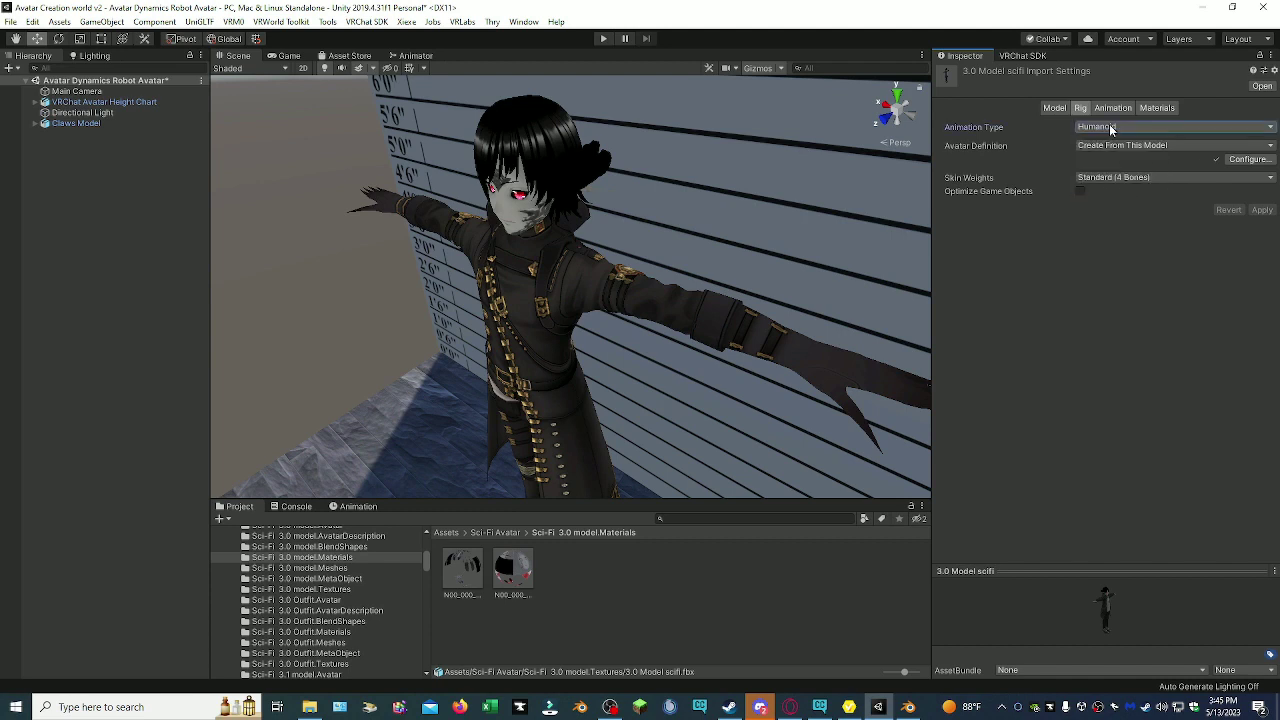
- Configure the model's humanoid avatar, saving the scene first, and check the head bone mapping before closing the configuration
{"action": "left_click", "coordinate": [1247, 162]}
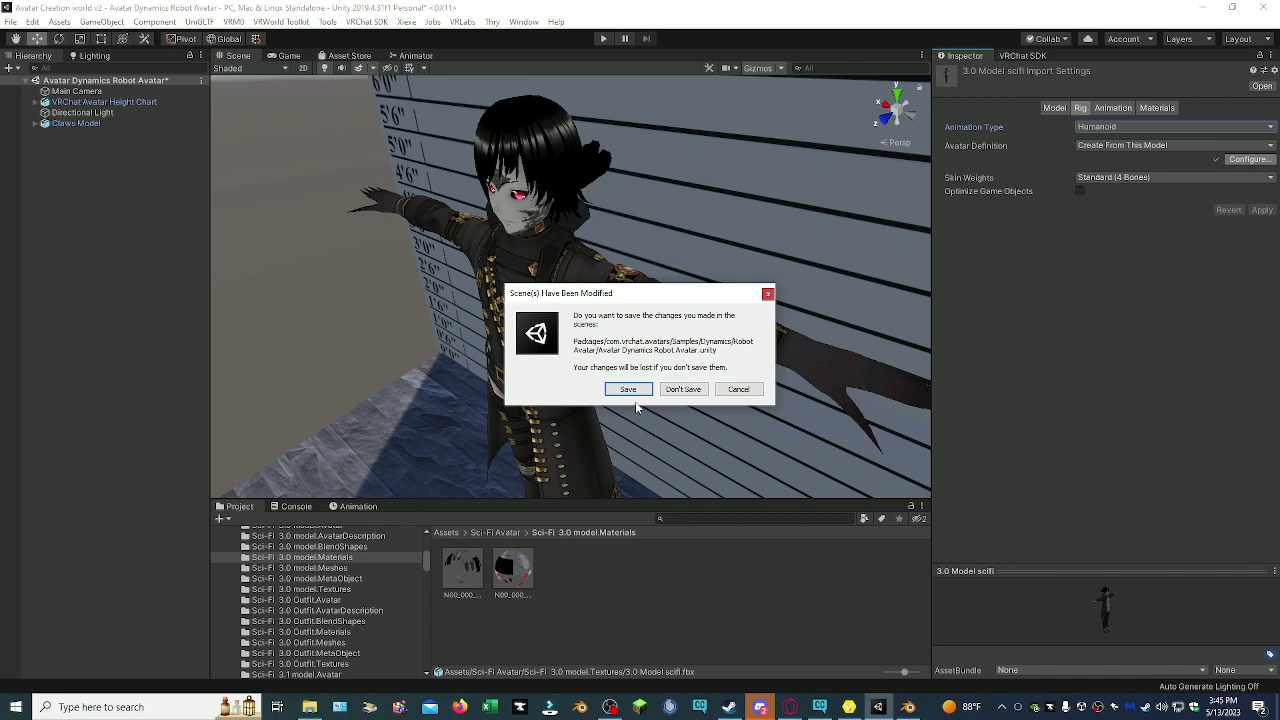
{"action": "left_click", "coordinate": [637, 389]}
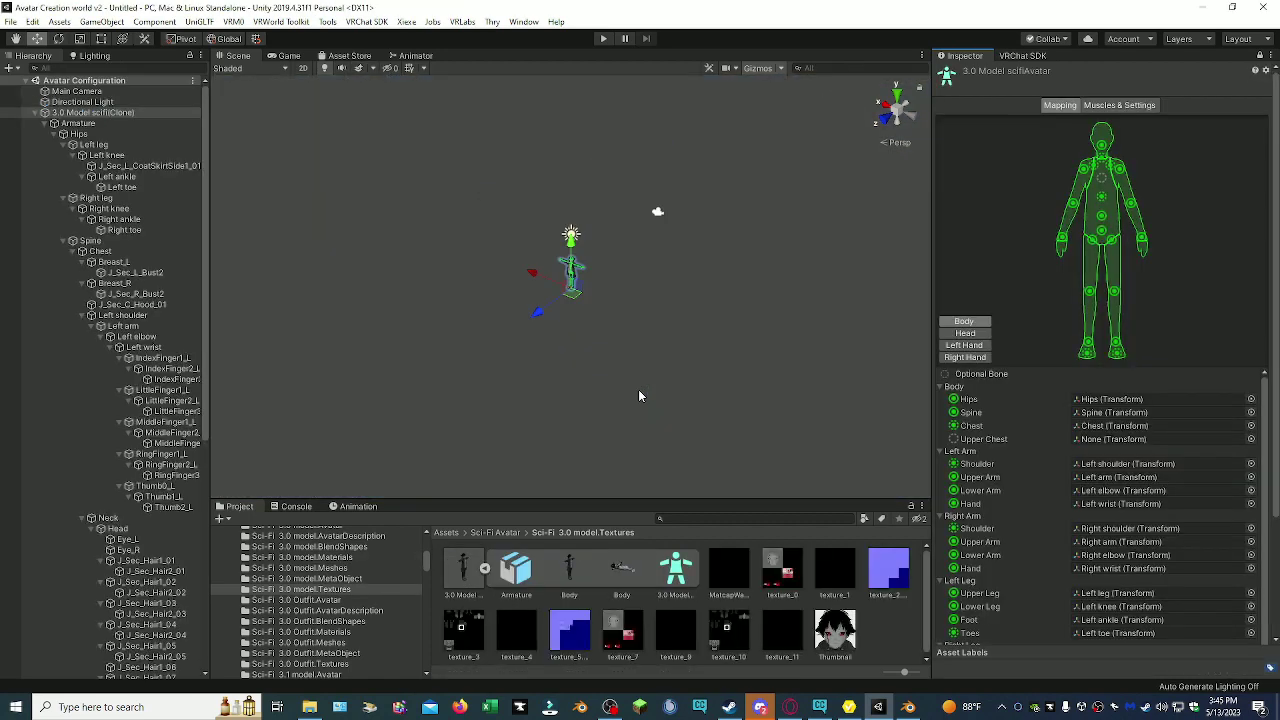
{"action": "left_click", "coordinate": [964, 334]}
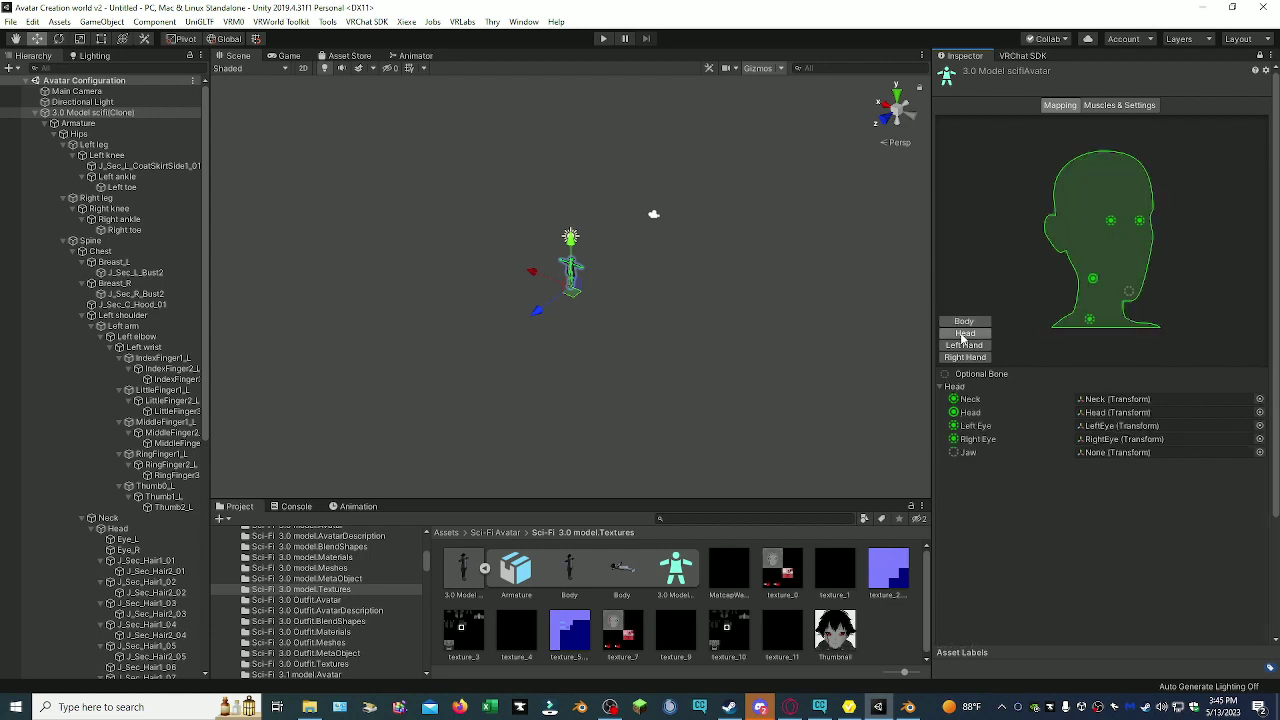
{"action": "scroll", "coordinate": [1246, 538], "scroll_direction": "down", "scroll_amount": 3}
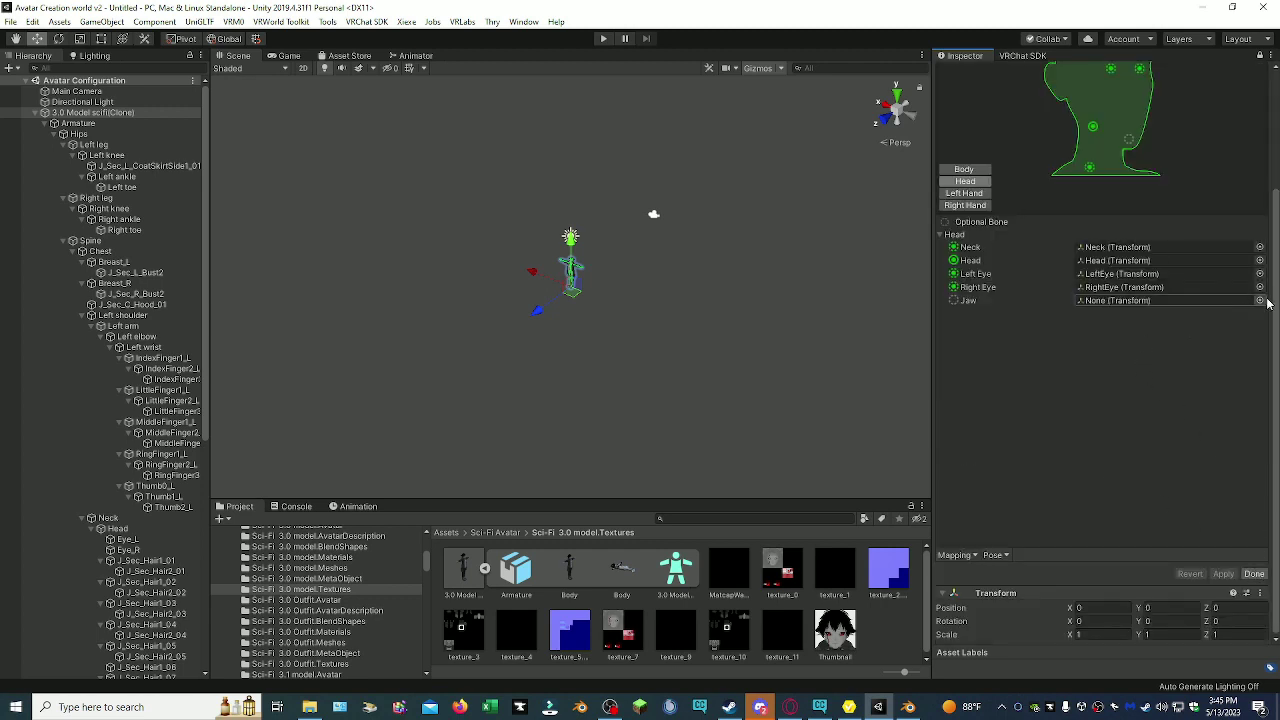
{"action": "left_click", "coordinate": [1254, 573]}
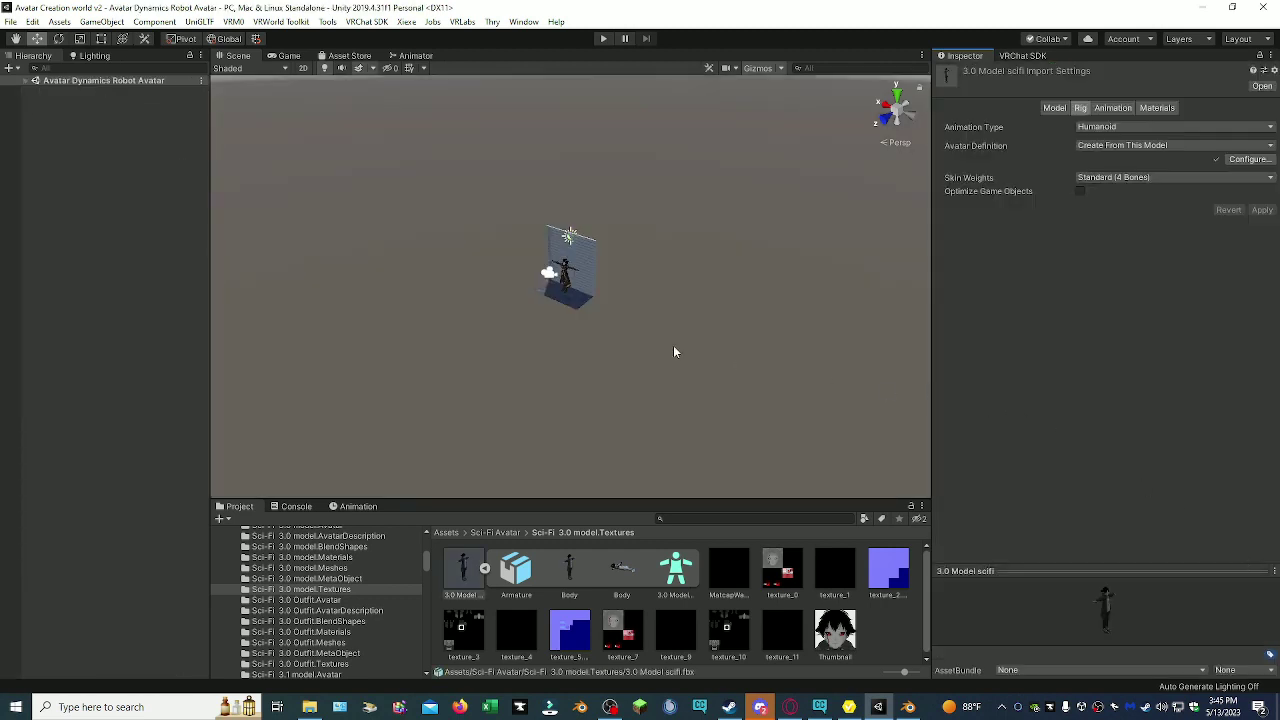
- Expand the Avatar Dynamics Robot Avatar scene and select the Claws Model avatar
{"action": "left_click", "coordinate": [25, 80]}
{"action": "scroll", "coordinate": [571, 287], "scroll_direction": "up", "scroll_amount": 3}
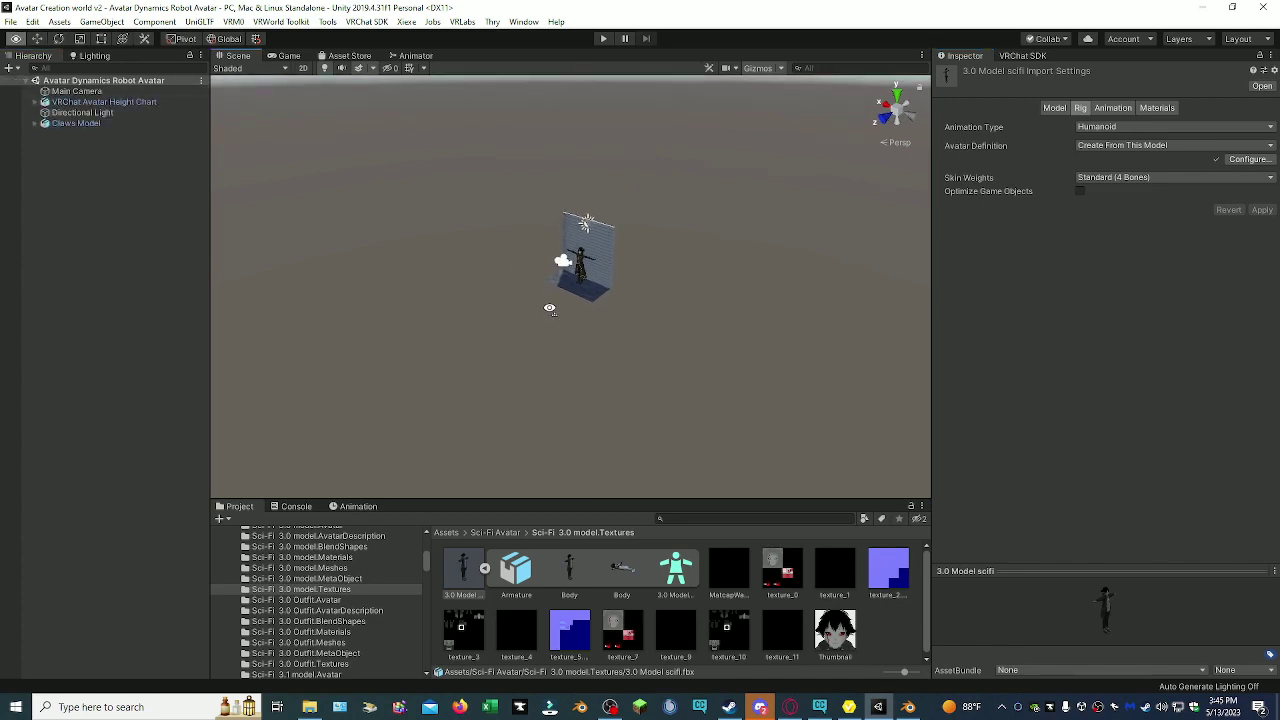
{"action": "scroll", "coordinate": [549, 301], "scroll_direction": "up", "scroll_amount": 5}
{"action": "left_click", "coordinate": [576, 298]}
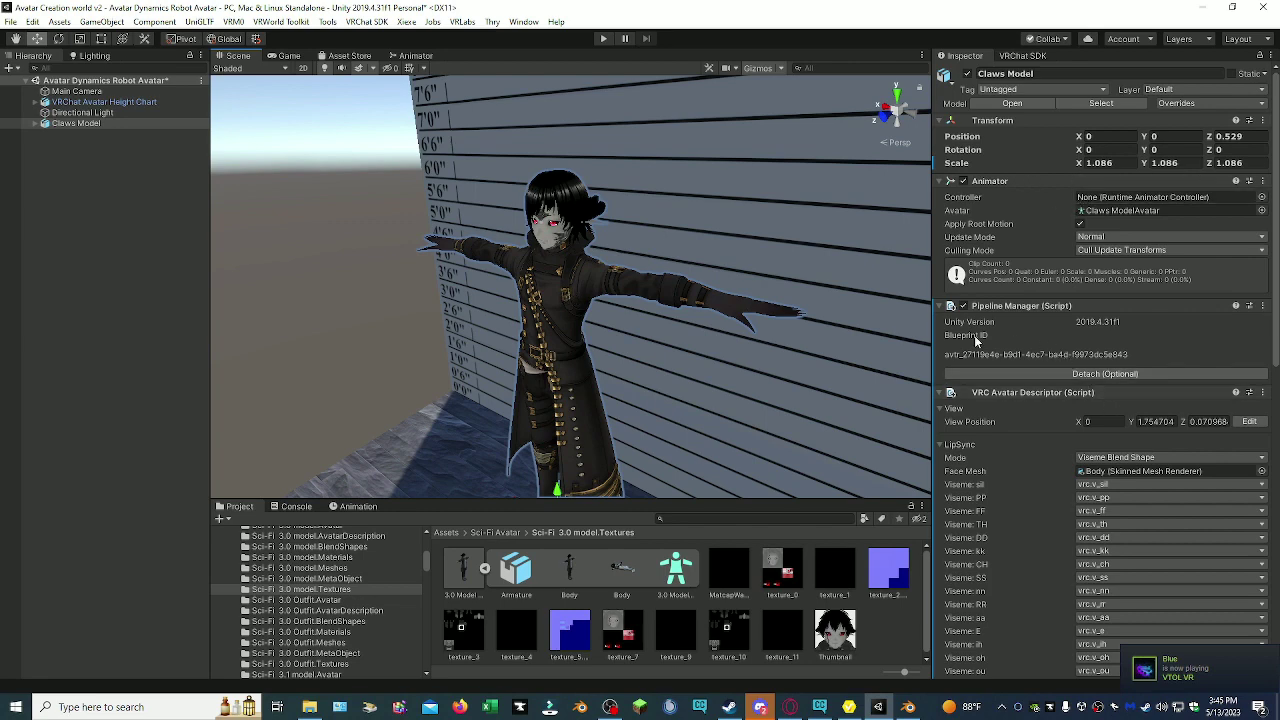
- Examine the view position, lip sync visemes, eye look and eyelid settings in the Claws Model's VRC Avatar Descriptor
{"action": "scroll", "coordinate": [1178, 315], "scroll_direction": "down", "scroll_amount": 6}
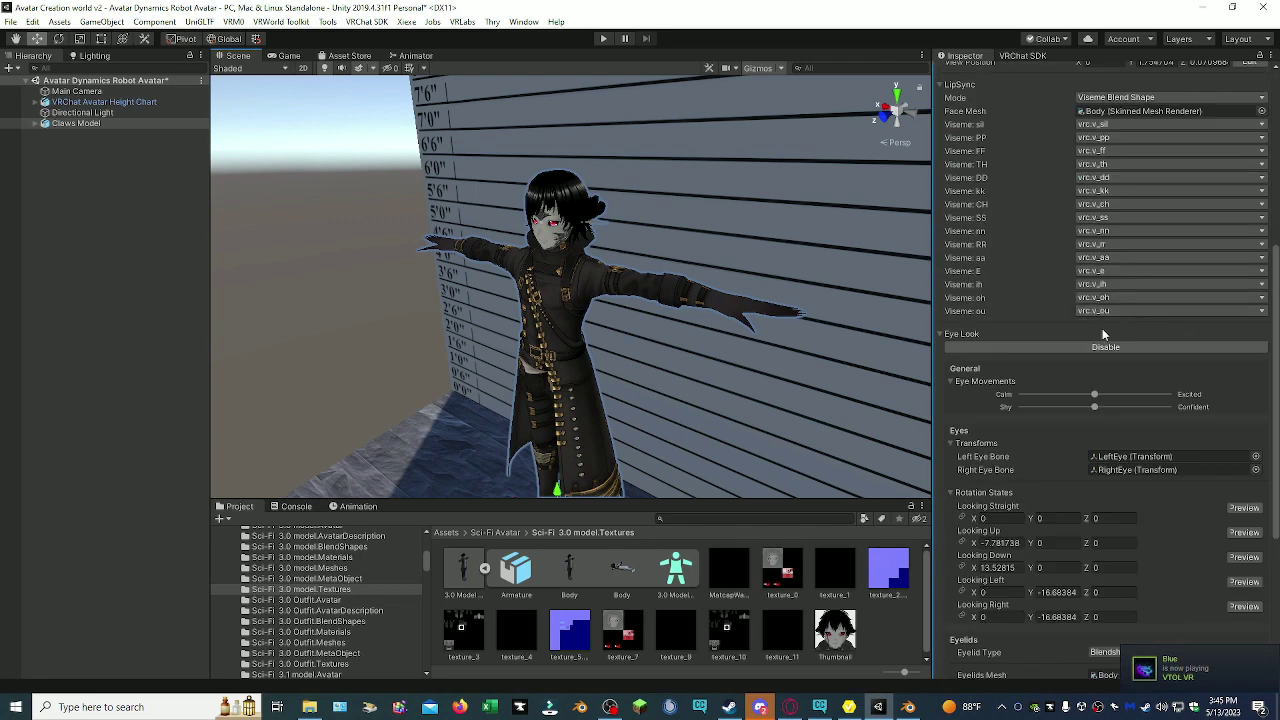
{"action": "scroll", "coordinate": [1065, 548], "scroll_direction": "down", "scroll_amount": 5}
{"action": "scroll", "coordinate": [1065, 548], "scroll_direction": "up", "scroll_amount": 11}
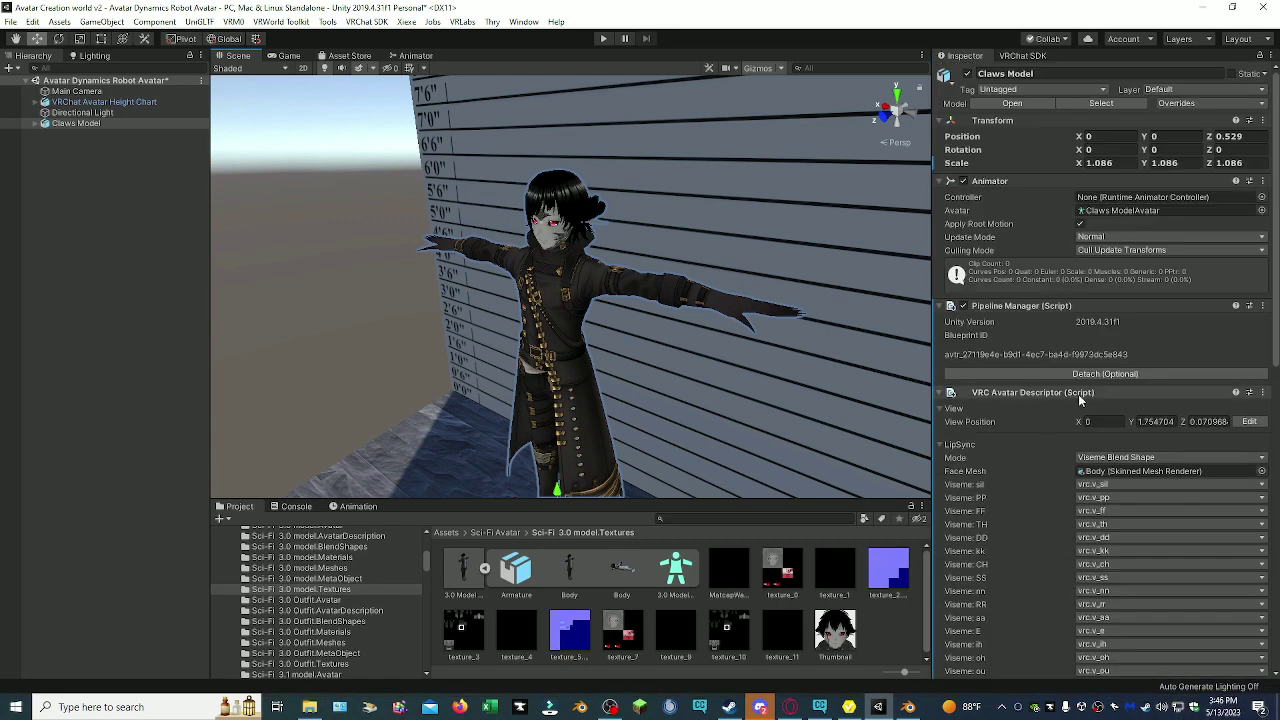
{"action": "right_click_drag", "start_coordinate": [876, 406], "coordinate": [534, 340]}
{"action": "key", "text": "w"}
{"action": "key", "text": "s"}
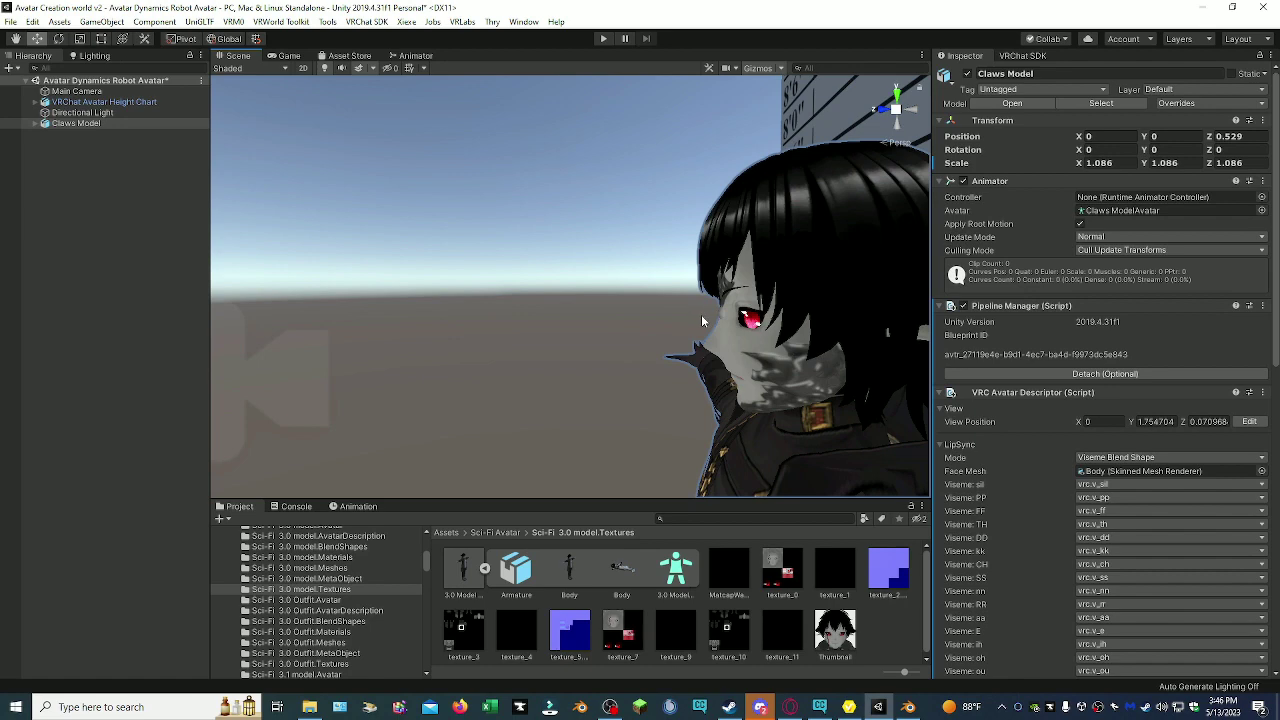
{"action": "scroll", "coordinate": [1146, 466], "scroll_direction": "down", "scroll_amount": 10}
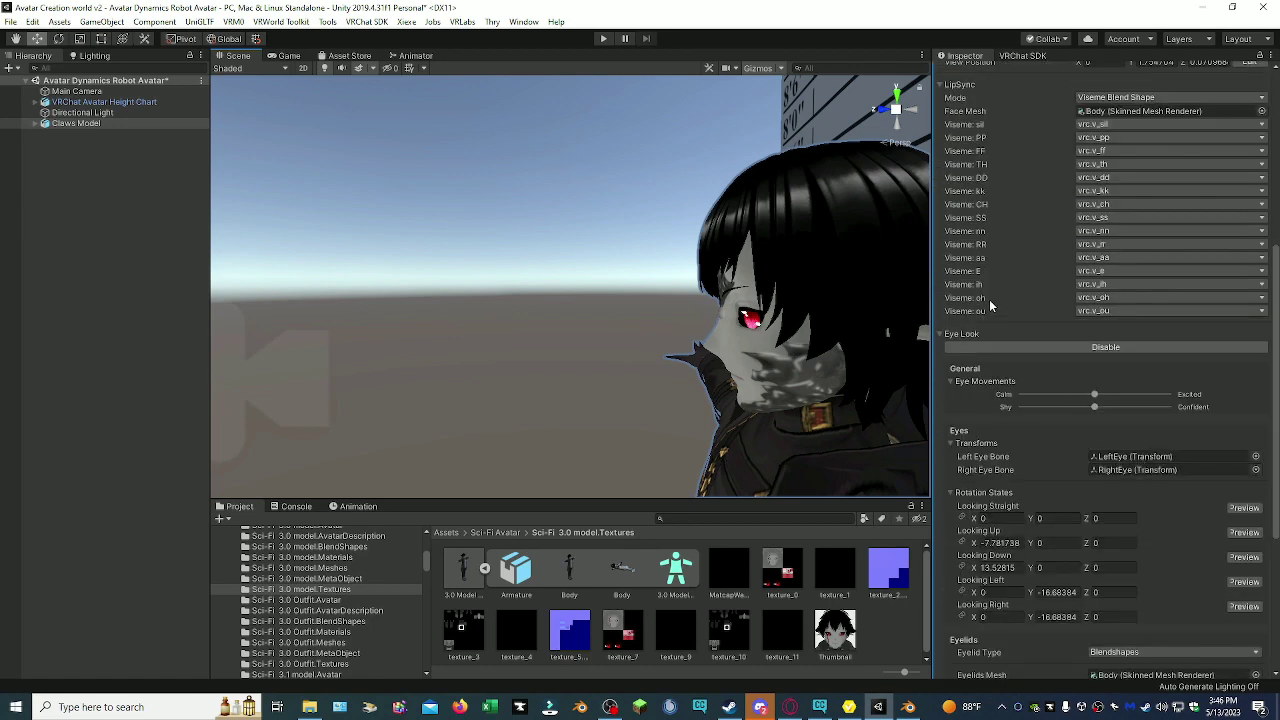
{"action": "scroll", "coordinate": [993, 307], "scroll_direction": "up", "scroll_amount": 3}
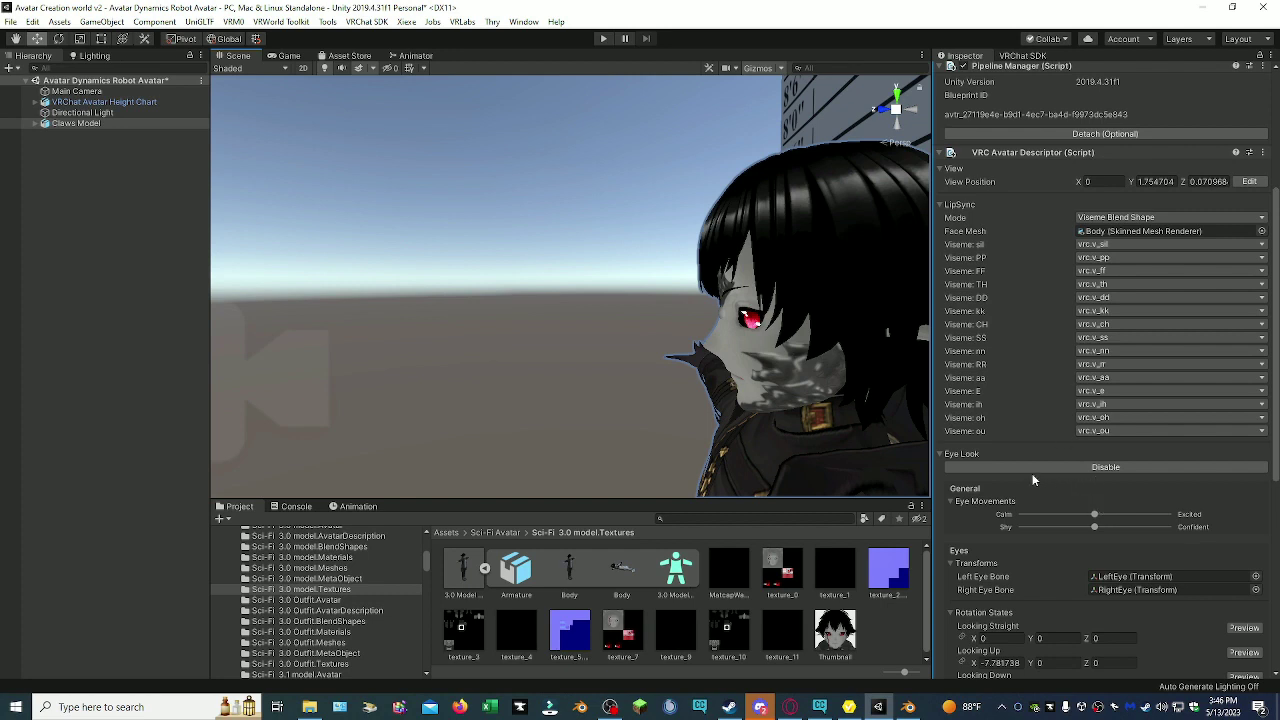
{"action": "scroll", "coordinate": [1050, 510], "scroll_direction": "down", "scroll_amount": 3}
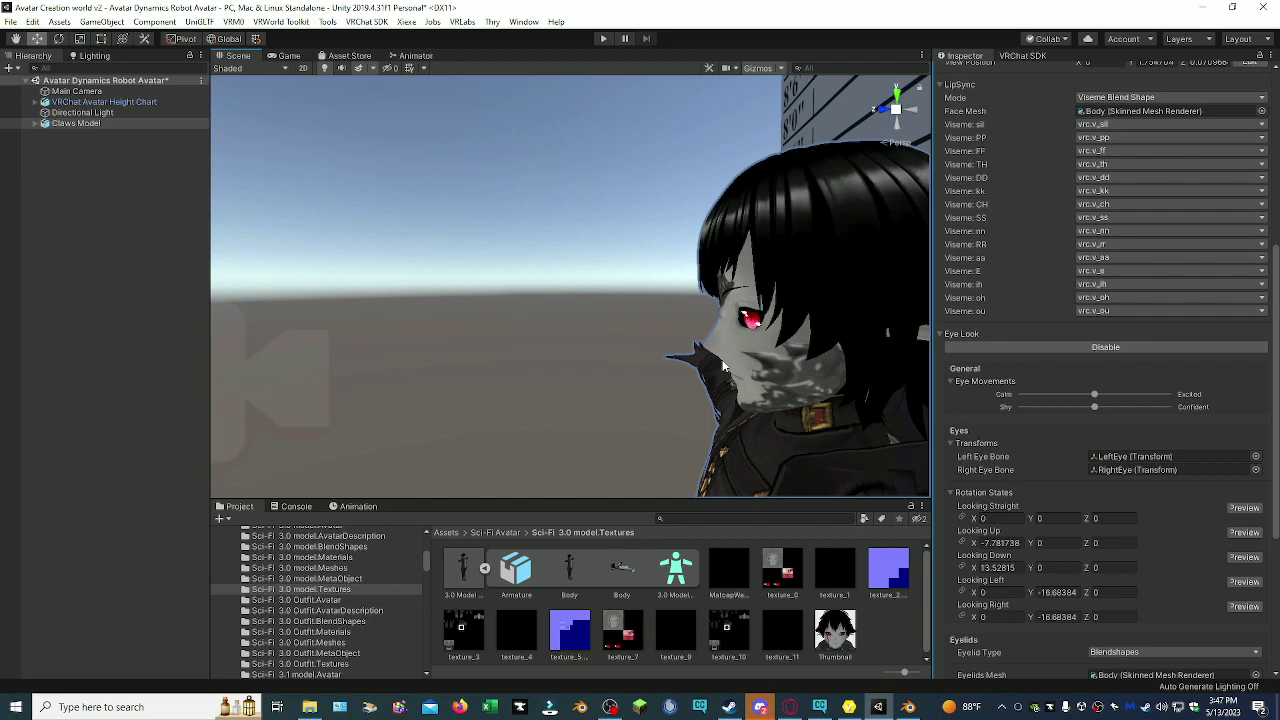
{"action": "scroll", "coordinate": [726, 367], "scroll_direction": "down", "scroll_amount": 10}
{"action": "scroll", "coordinate": [1137, 403], "scroll_direction": "down", "scroll_amount": 5}
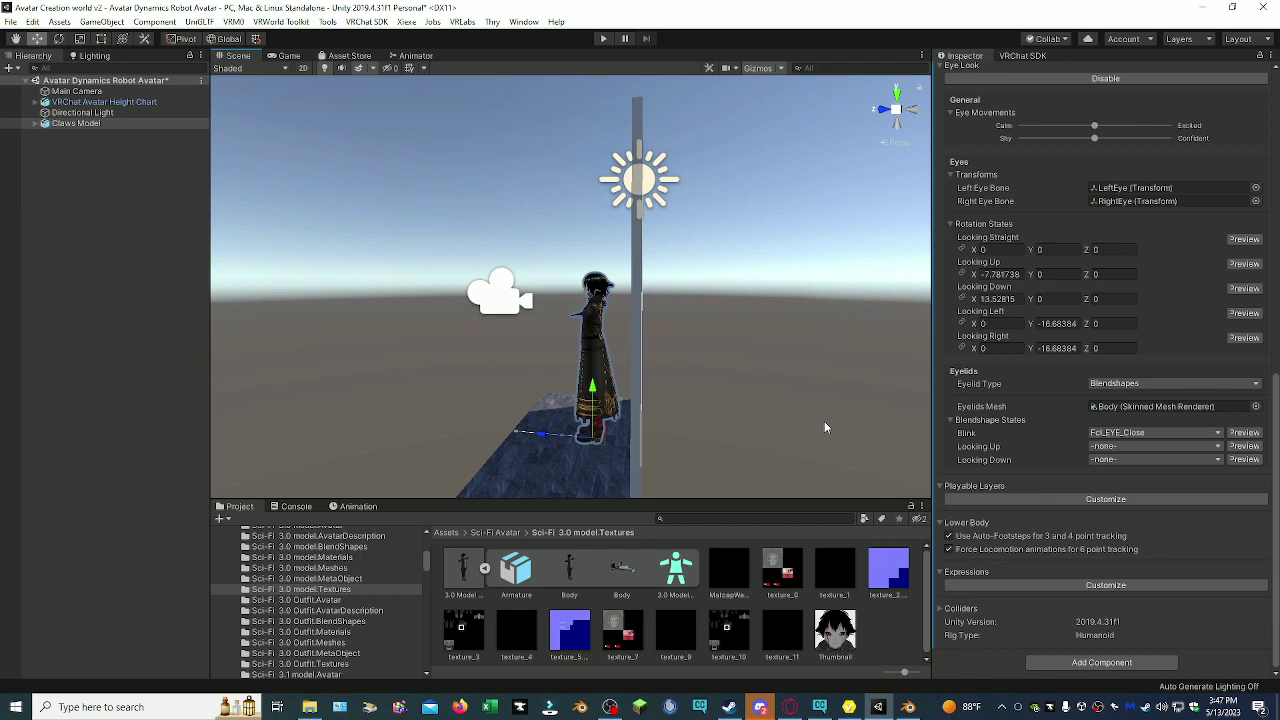
{"action": "scroll", "coordinate": [1072, 392], "scroll_direction": "up", "scroll_amount": 10}
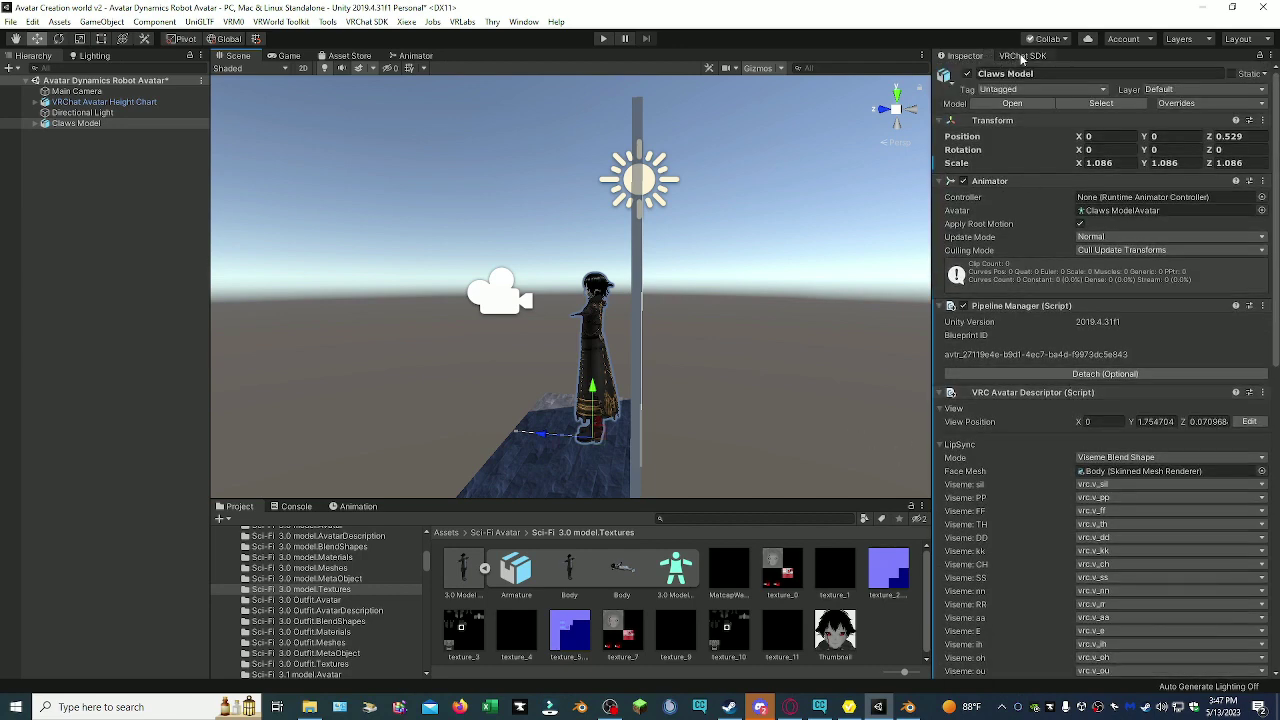
- Review the avatar's validation and performance checks in the VRChat SDK builder, then check the console and return to the project files
{"action": "left_click", "coordinate": [1022, 56]}
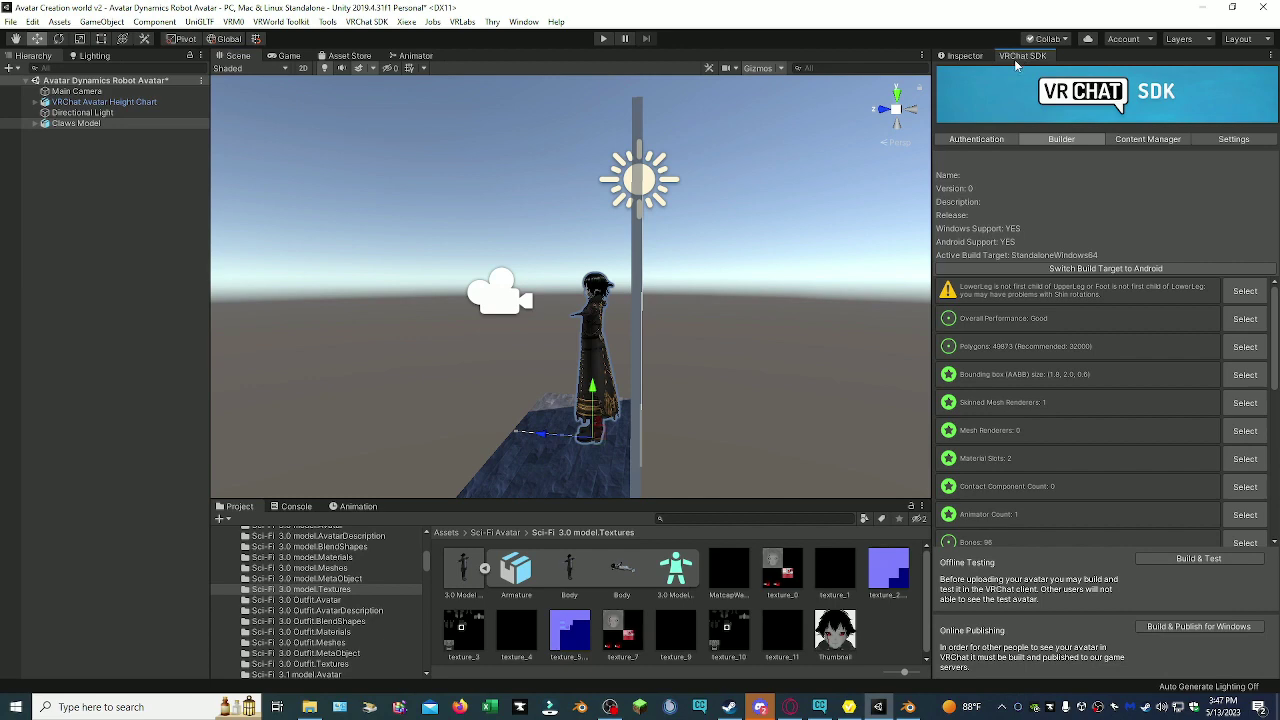
{"action": "right_click_drag", "start_coordinate": [564, 269], "coordinate": [712, 287]}
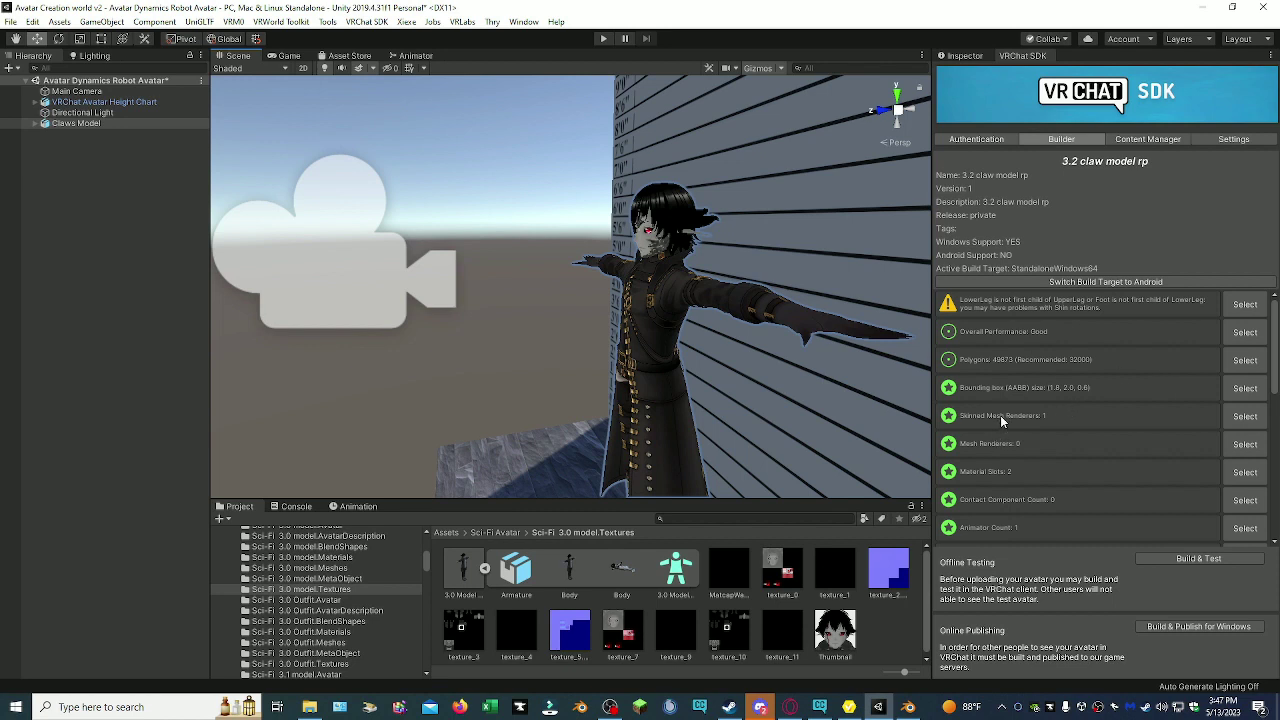
{"action": "scroll", "coordinate": [1000, 414], "scroll_direction": "down", "scroll_amount": 5}
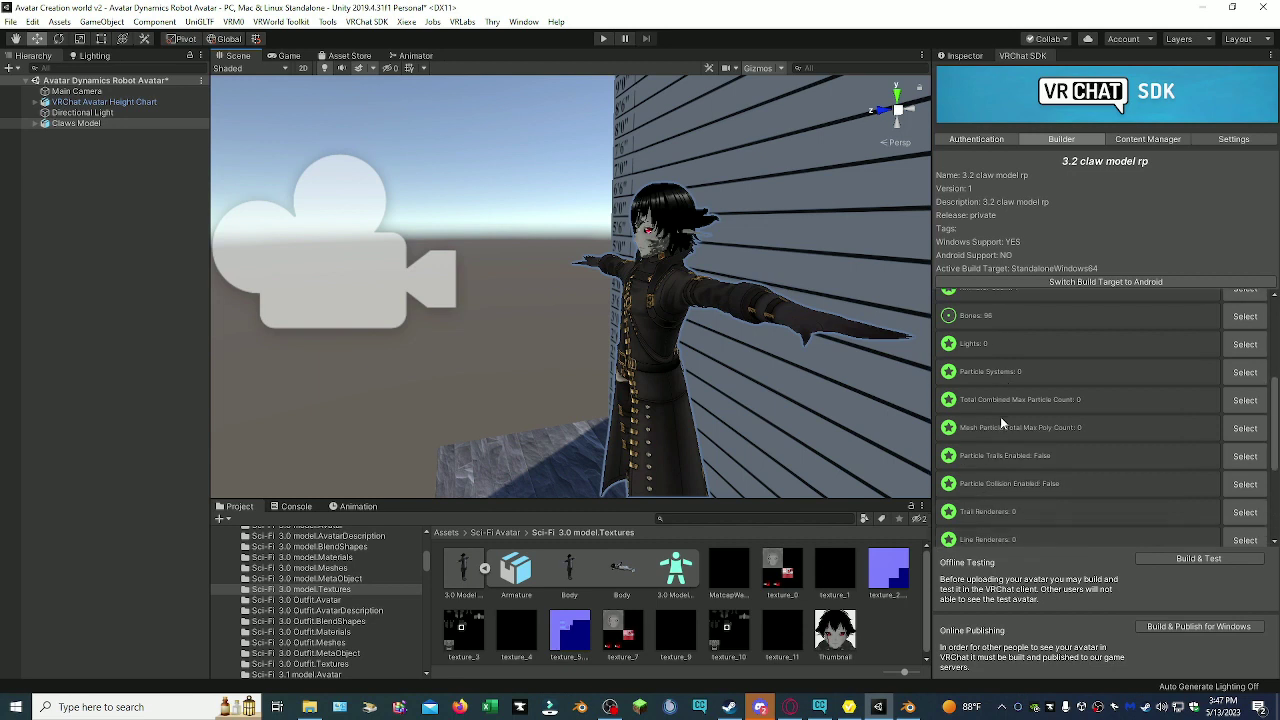
{"action": "scroll", "coordinate": [1004, 410], "scroll_direction": "up", "scroll_amount": 5}
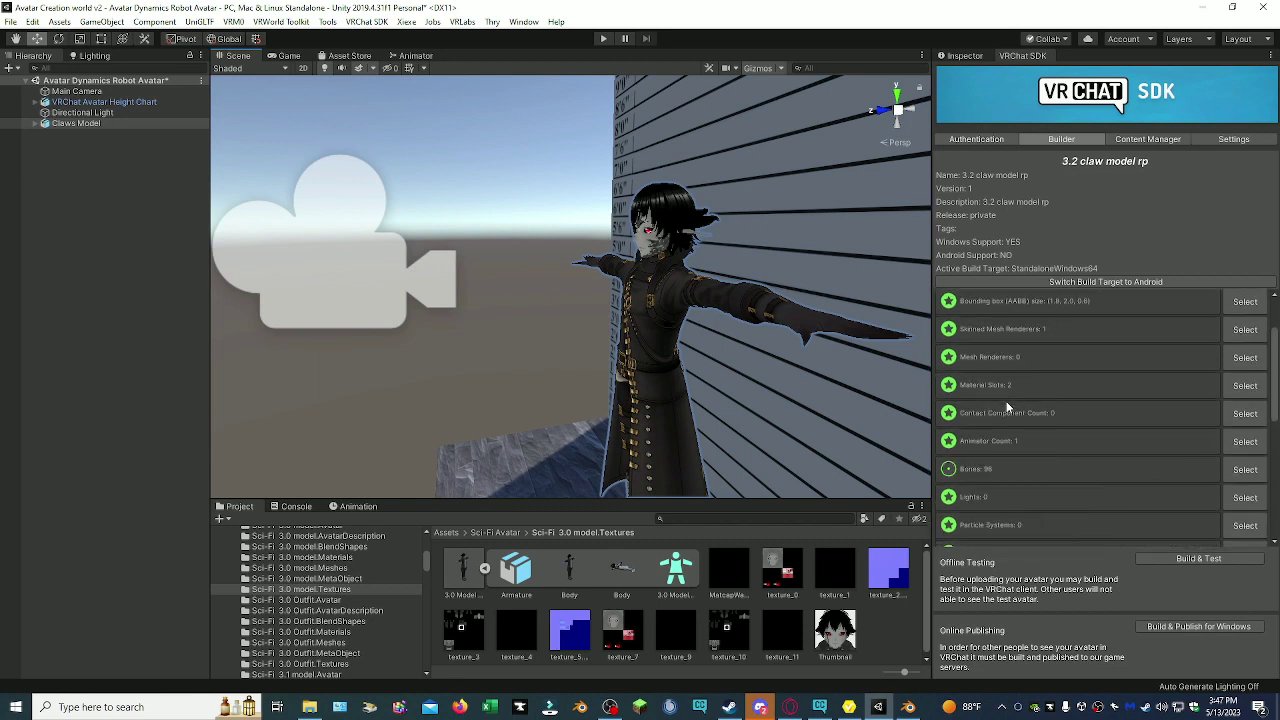
{"action": "scroll", "coordinate": [1006, 401], "scroll_direction": "up", "scroll_amount": 3}
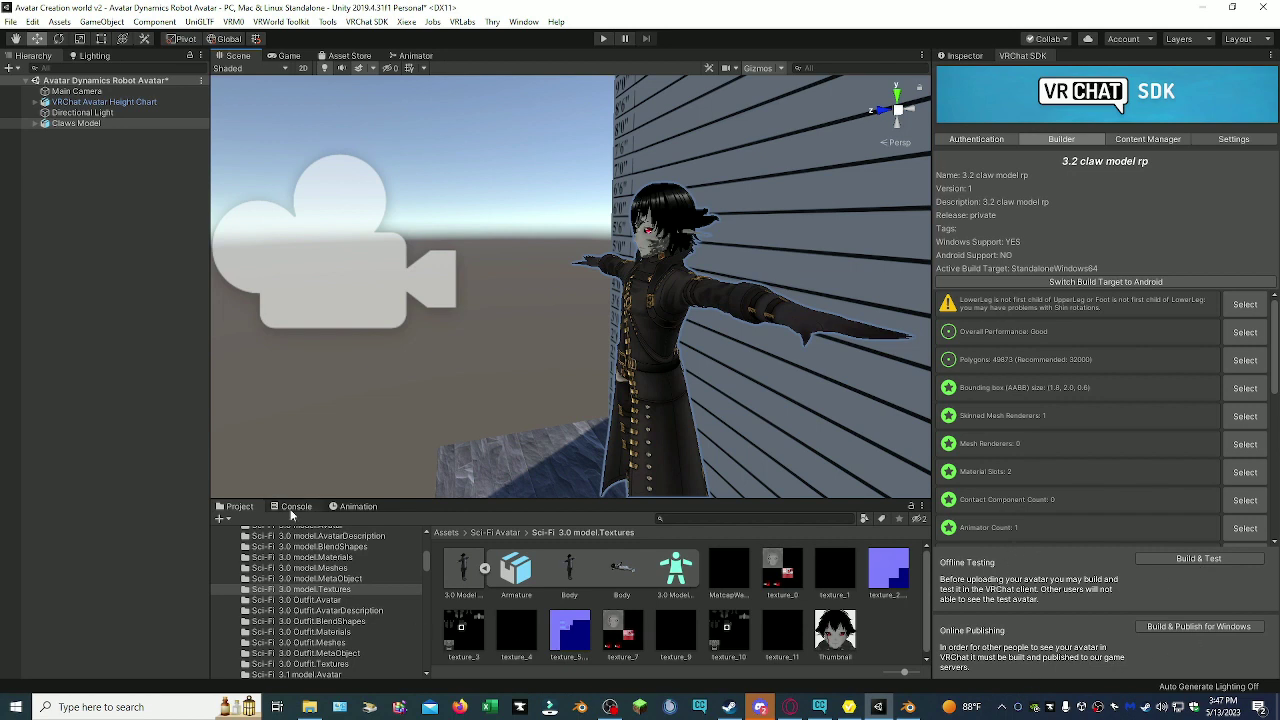
{"action": "left_click", "coordinate": [291, 507]}
{"action": "left_click", "coordinate": [241, 508]}
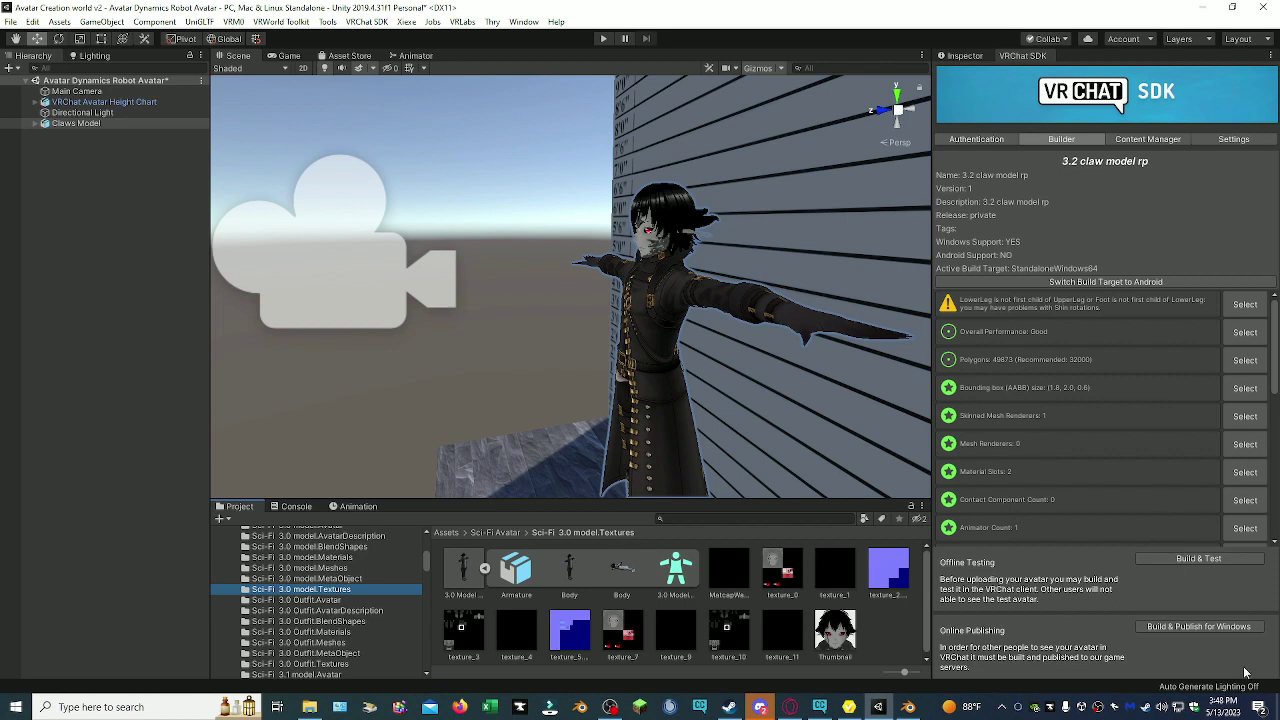
- Run Build & Publish for Windows on the avatar to reach the Update Avatar form, then exit play mode without uploading
{"action": "left_click", "coordinate": [1176, 626]}
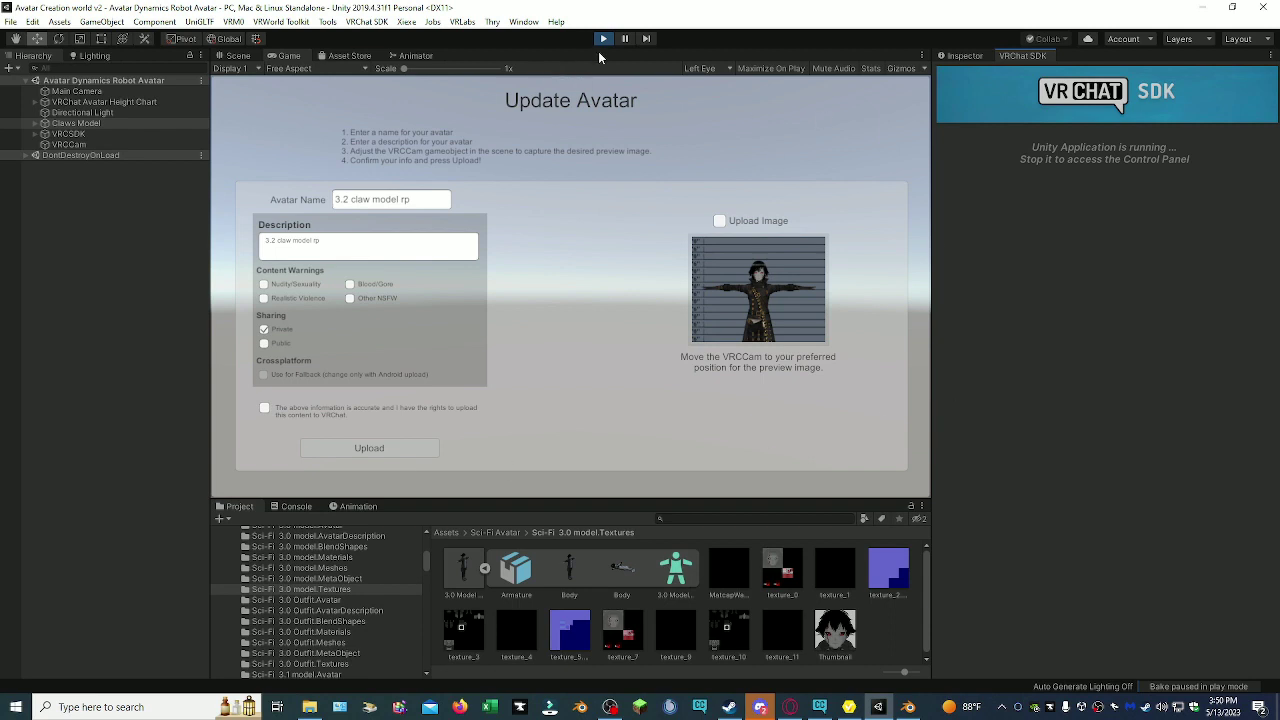
{"action": "key", "text": "ctrl+p"}
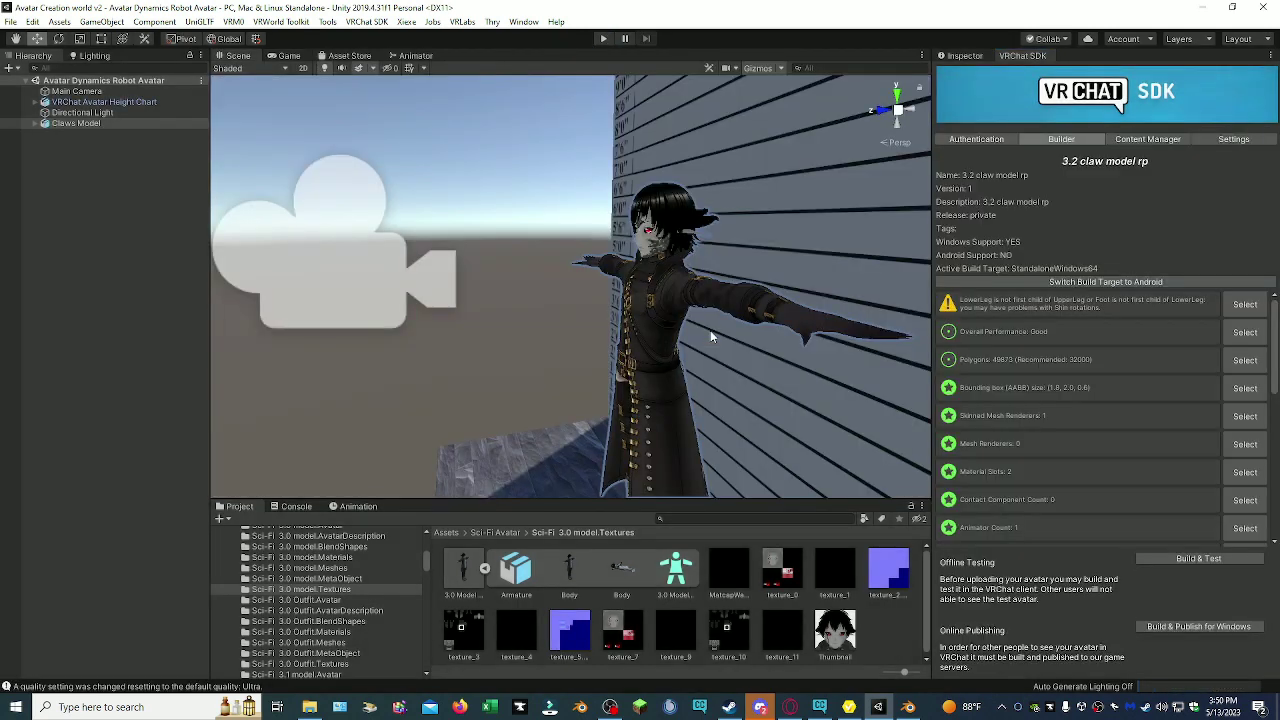